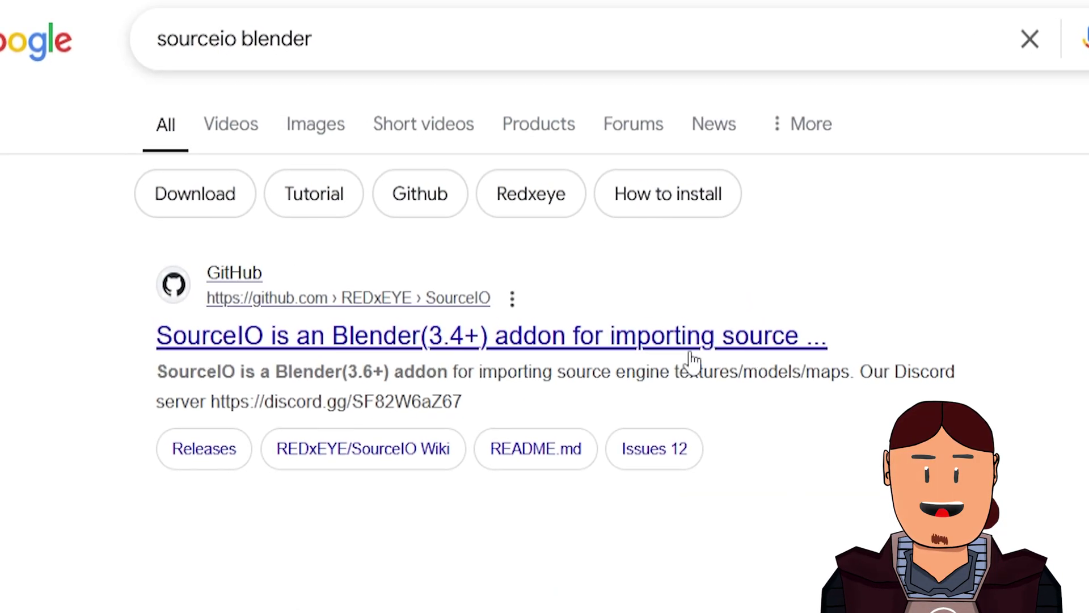
Open the SourceIO GitHub repository, skim its README, and show the Code download options.
left_click(691, 347)
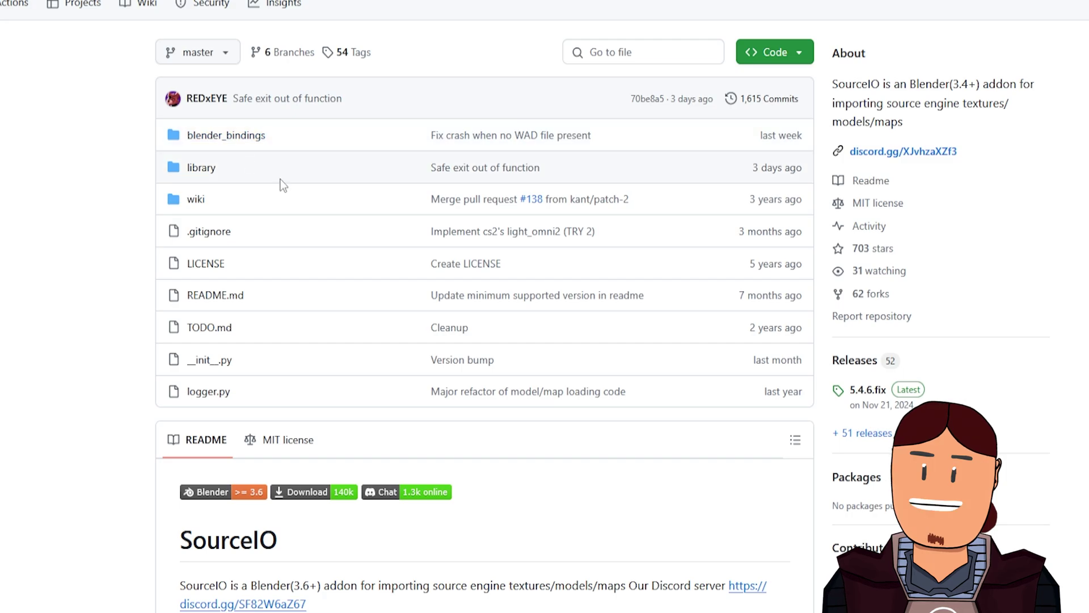
scroll(586, 378, "down", 10)
scroll(588, 380, "down", 5)
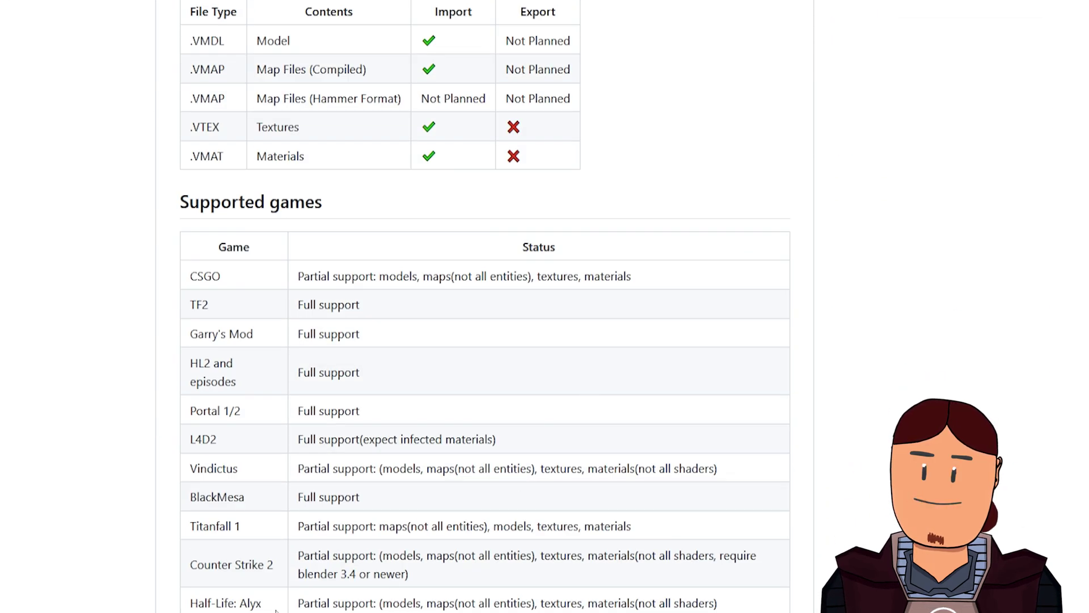
scroll(623, 457, "up", 5)
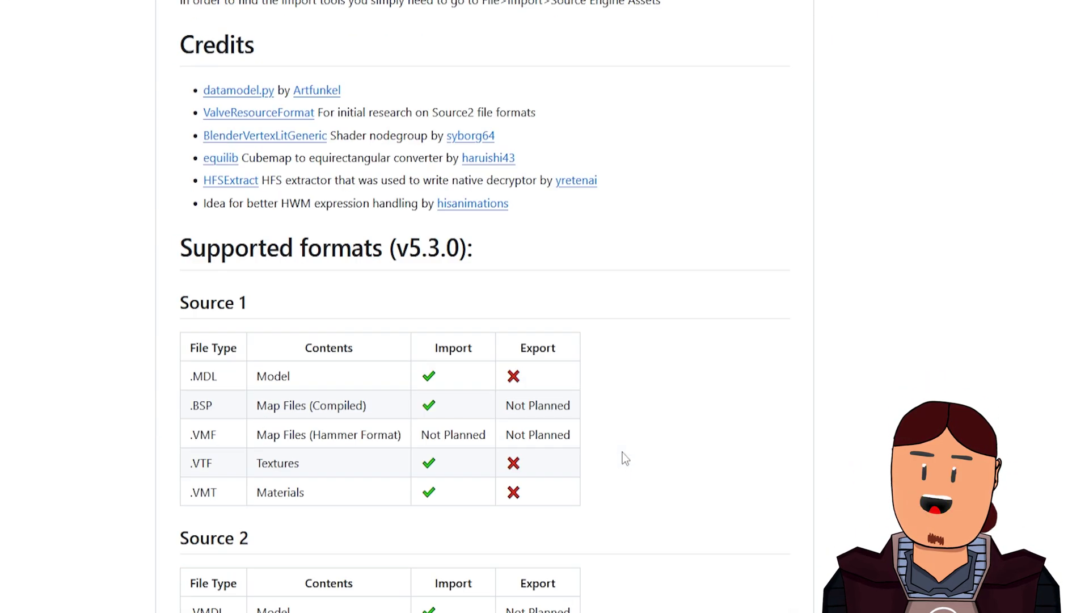
scroll(624, 455, "up", 8)
left_click(773, 55)
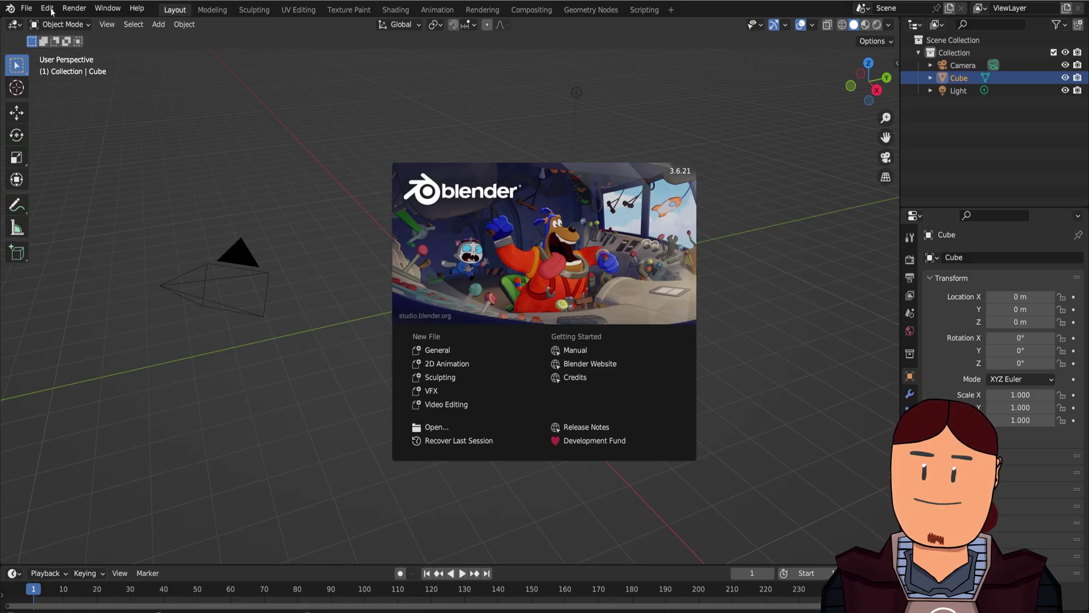
Install the SourceIO-master.zip add-on from the Add-ons preferences.
left_click(51, 12)
left_click(80, 189)
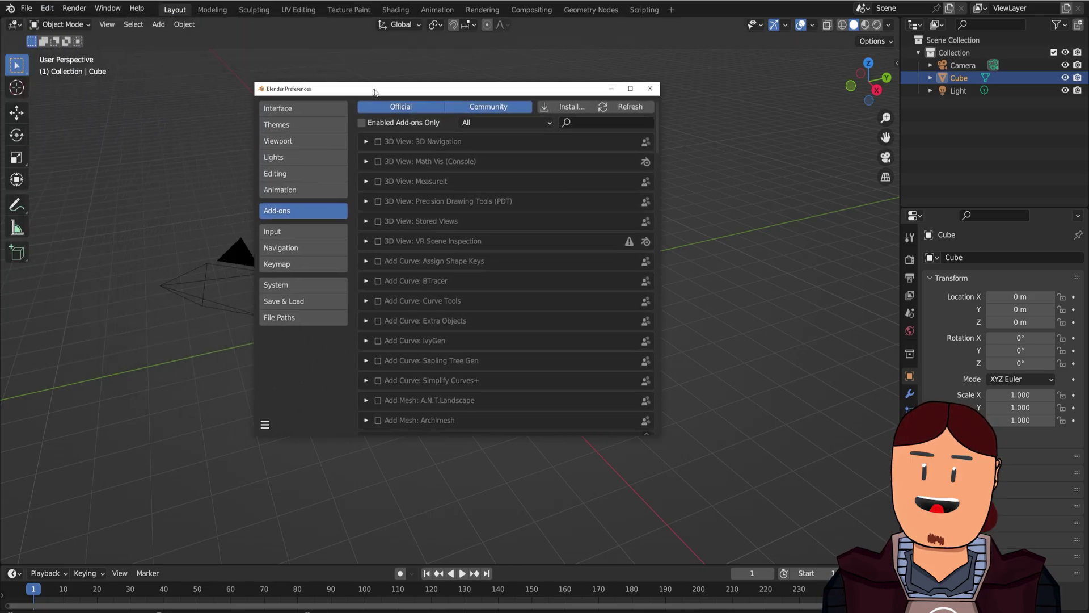
left_click(587, 113)
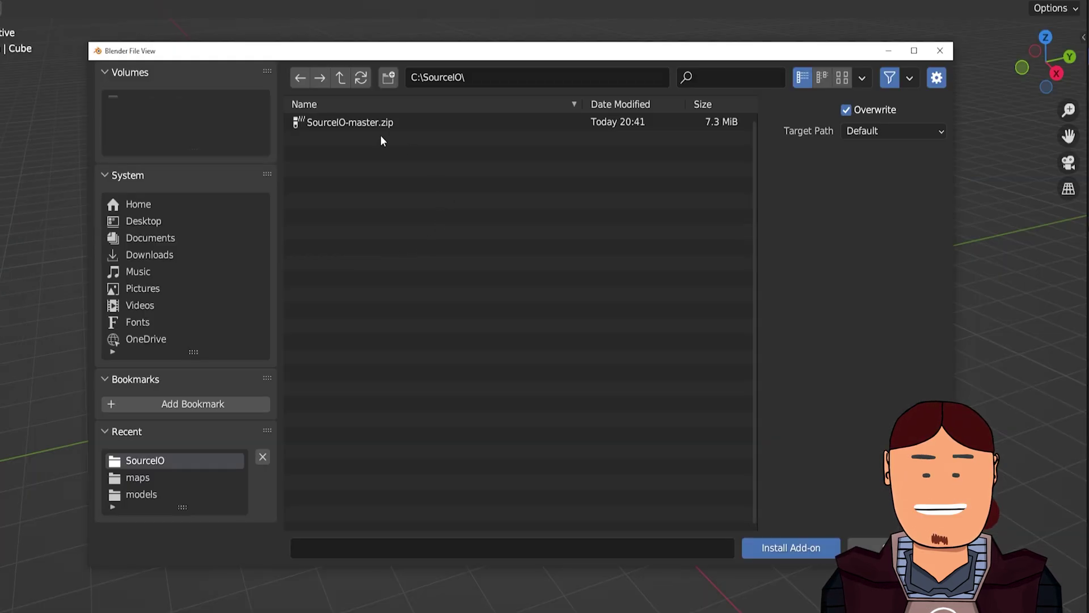
double_click(372, 123)
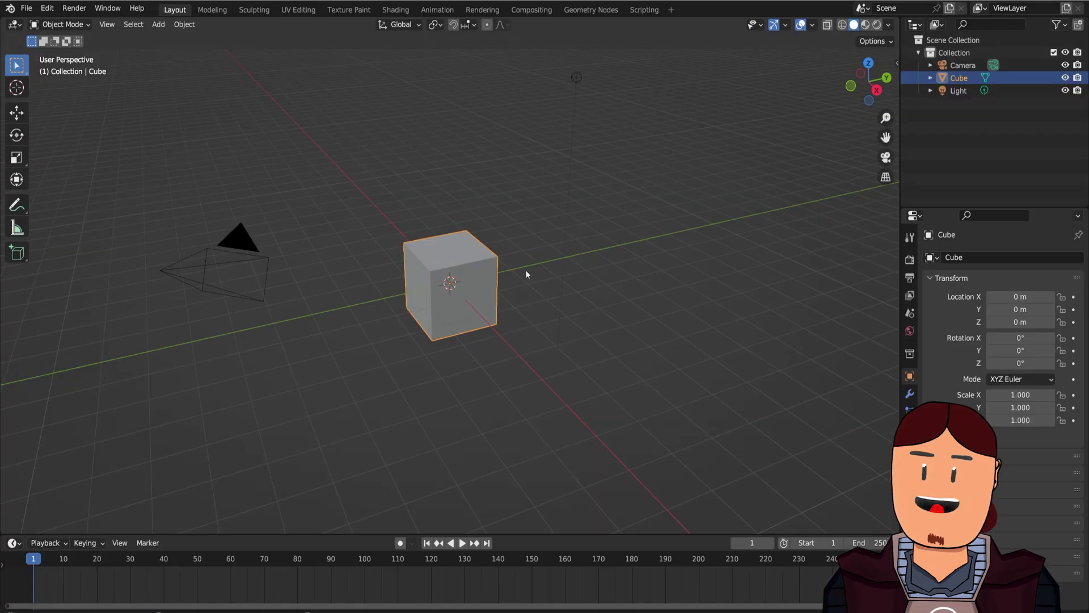
Delete all the default objects from the scene.
key("a")
key("x")
left_click(460, 250)
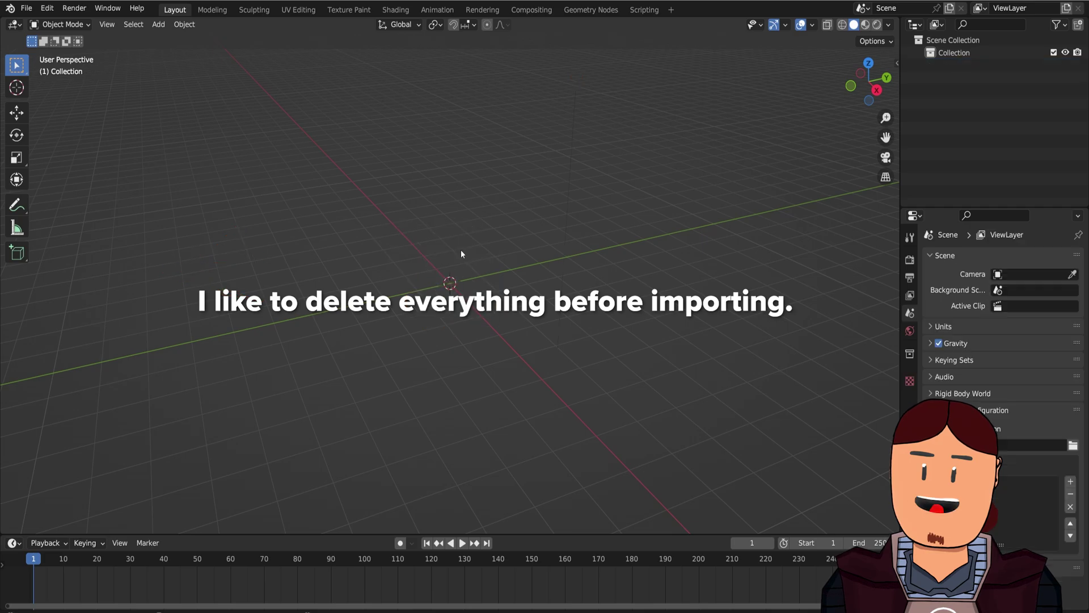
Add the GoldSrc/Source model (.mdl) importer to Quick Favorites and launch it from there.
left_click(27, 9)
mouse_move(47, 179)
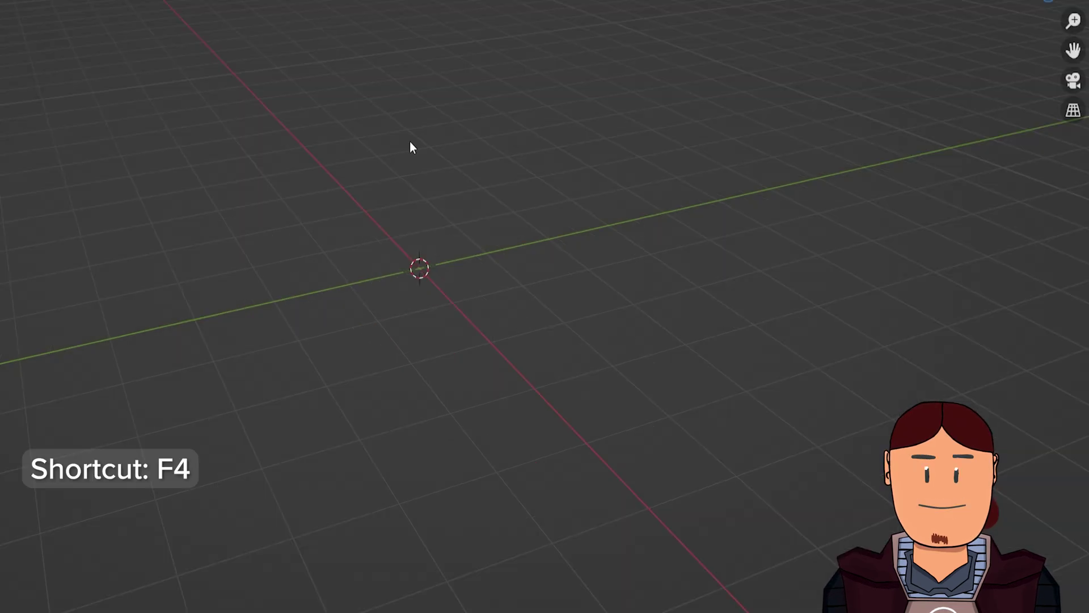
key("F4")
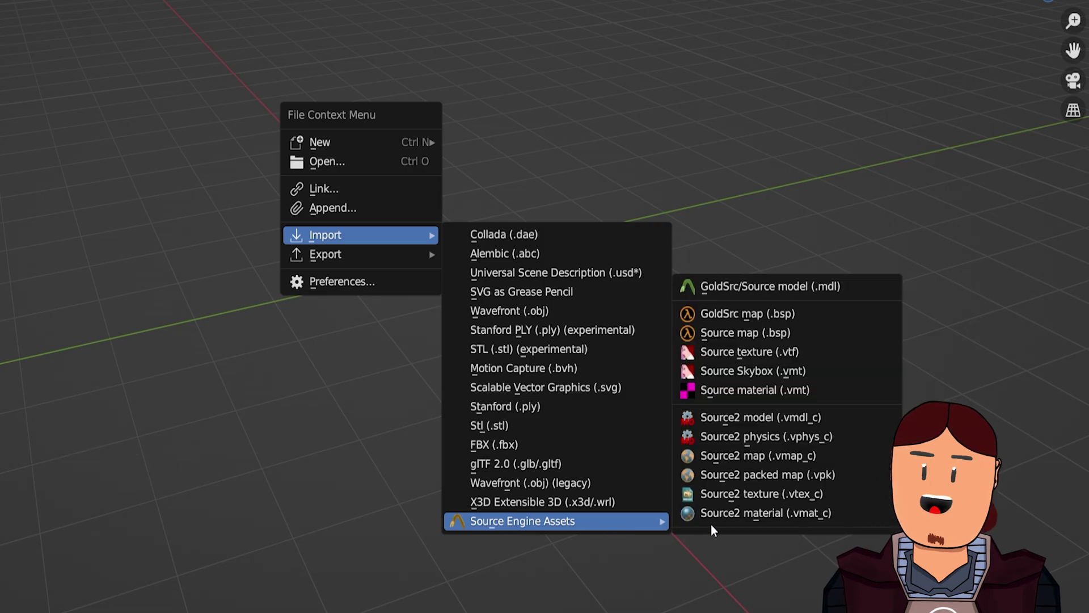
right_click(797, 288)
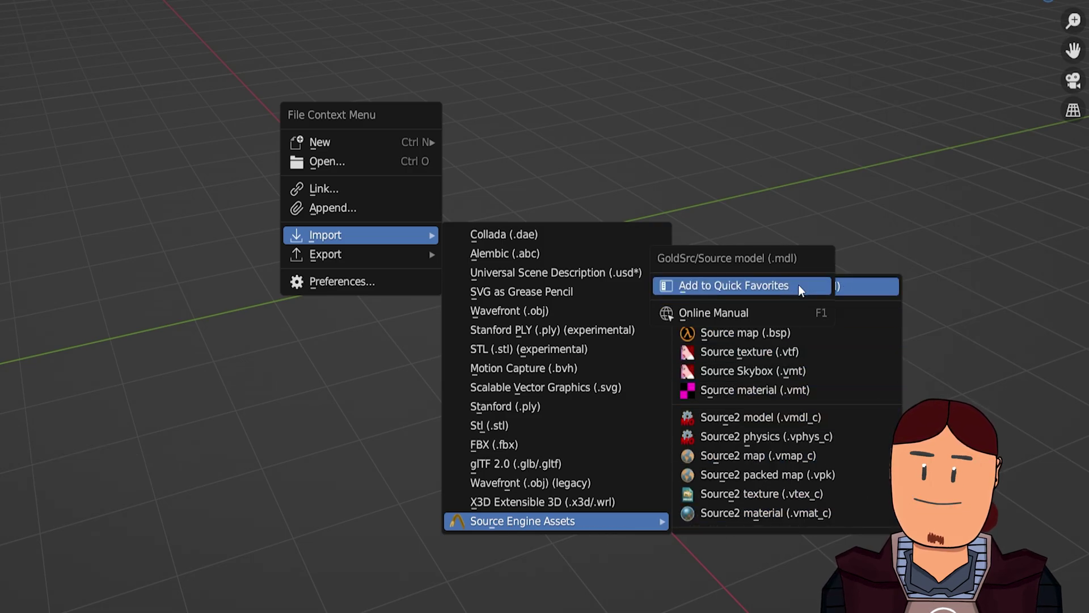
left_click(734, 285)
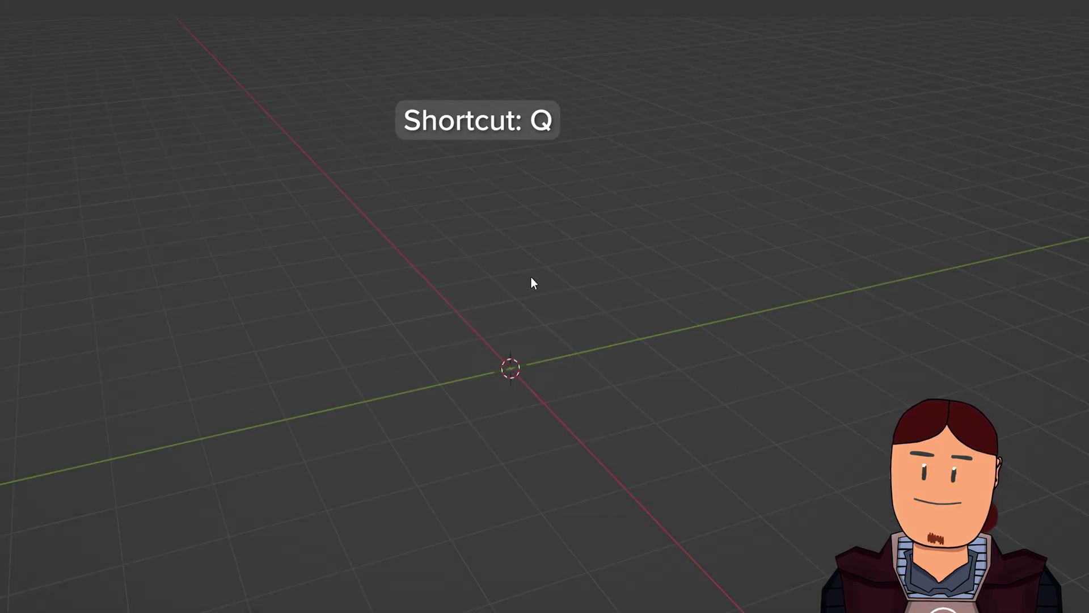
key("q")
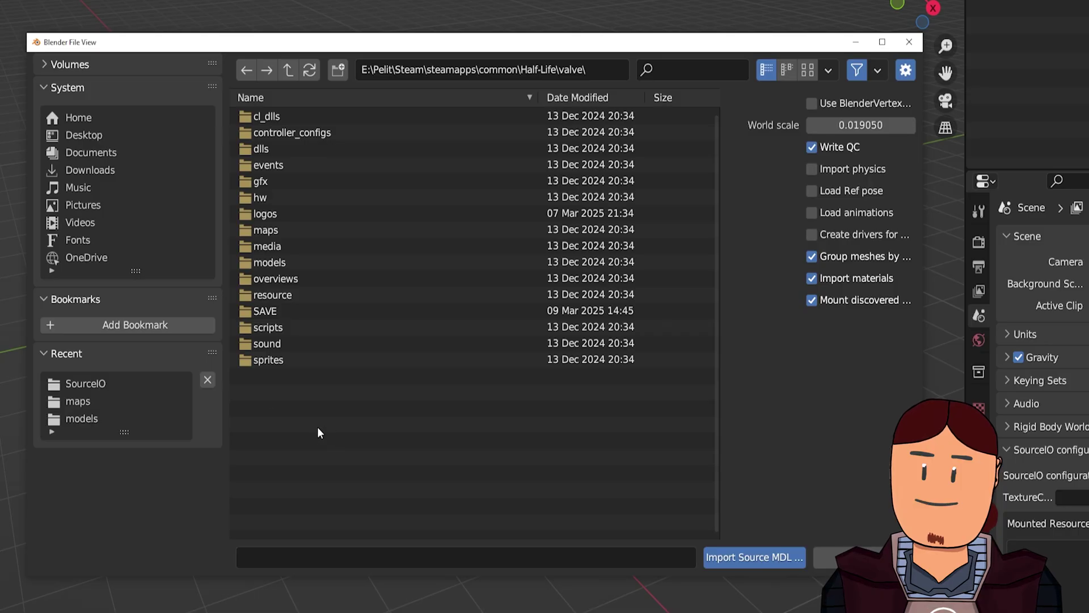
Bookmark the valve folder, open its models folder, and scroll down to barney.mdl.
left_click(149, 328)
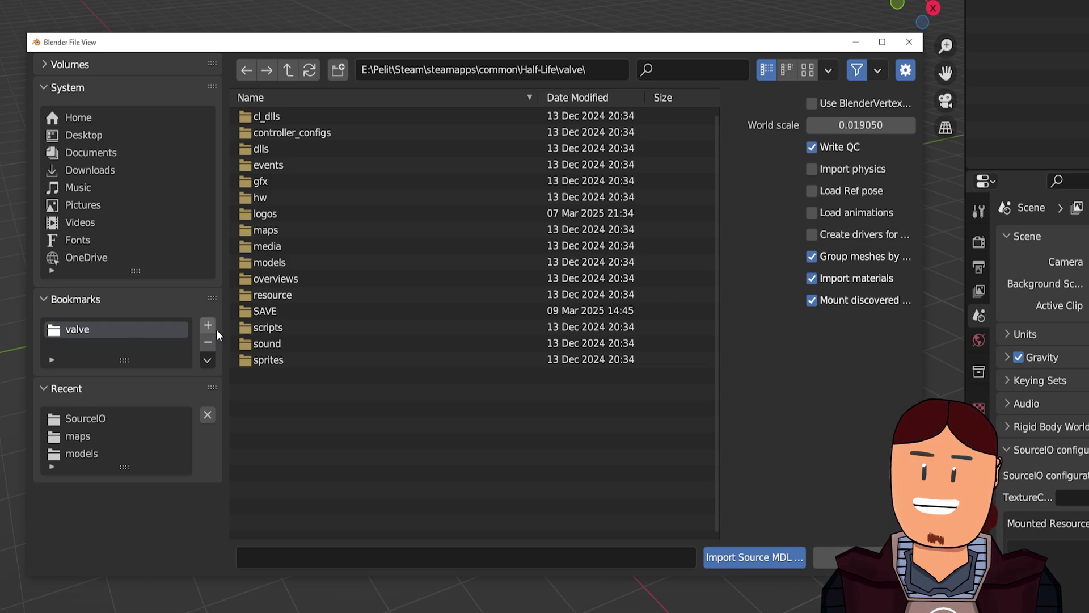
double_click(299, 262)
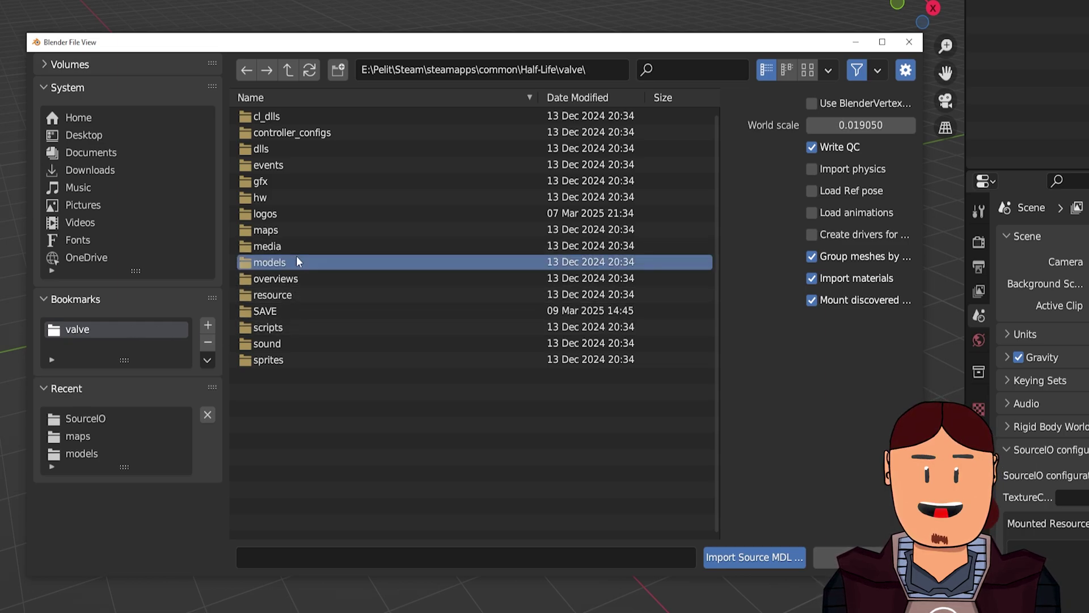
scroll(299, 262, "down", 1)
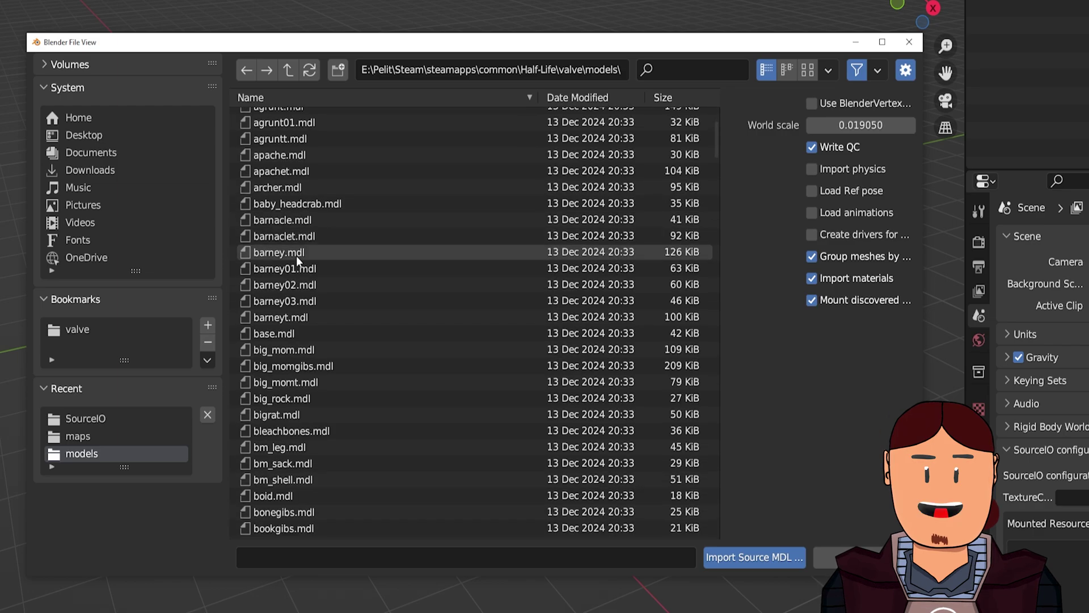
scroll(298, 262, "down", 3)
scroll(298, 262, "down", 4)
scroll(299, 262, "down", 3)
scroll(372, 282, "down", 4)
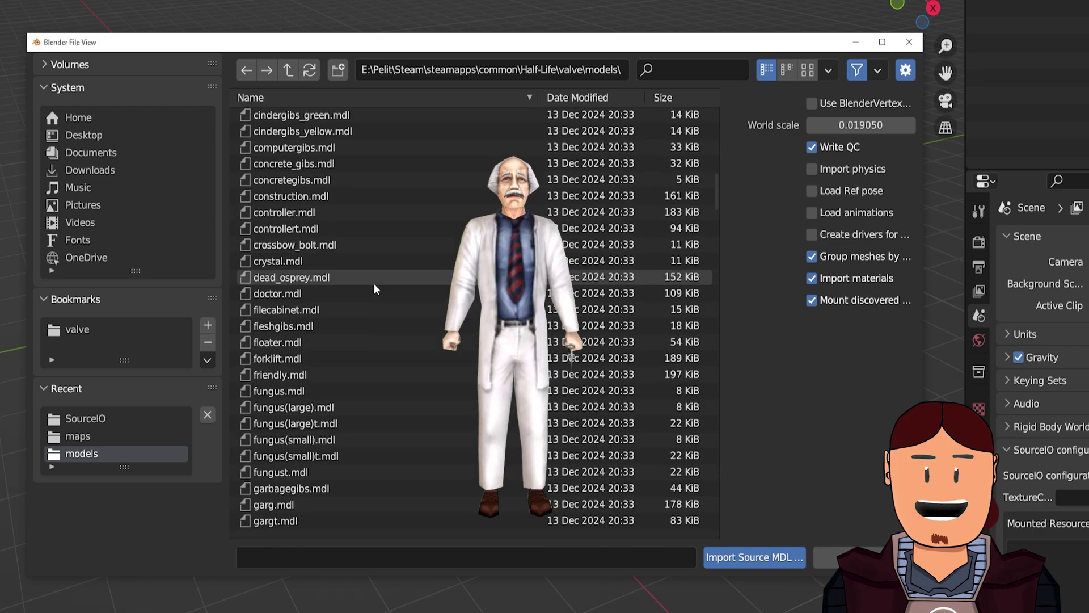
scroll(373, 283, "down", 4)
scroll(373, 284, "down", 4)
scroll(373, 283, "down", 4)
scroll(373, 284, "down", 4)
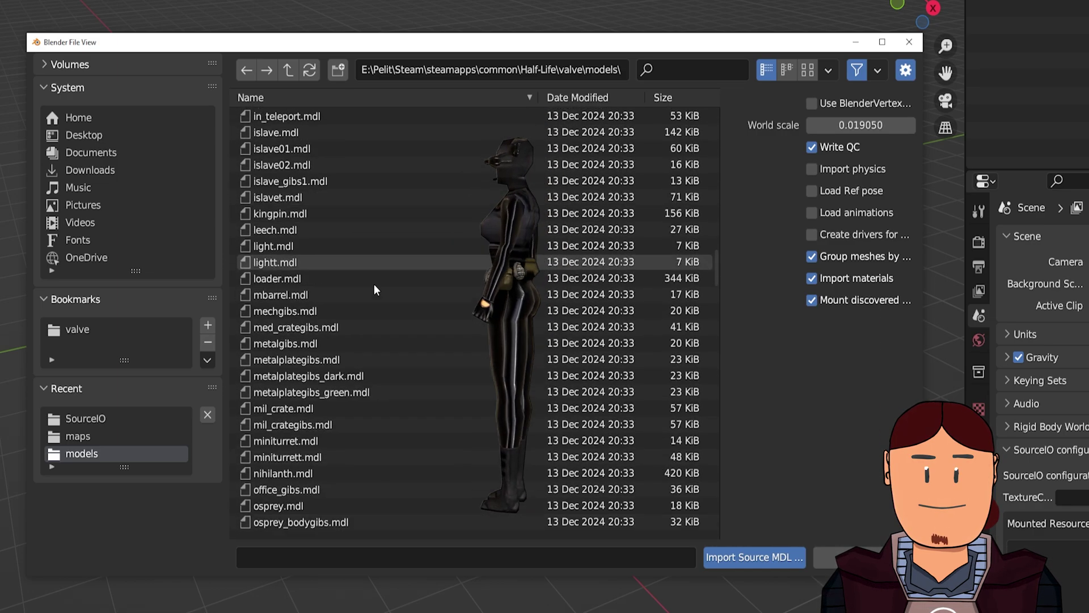
scroll(374, 283, "down", 4)
scroll(373, 284, "down", 4)
scroll(373, 284, "down", 4)
scroll(373, 284, "down", 4)
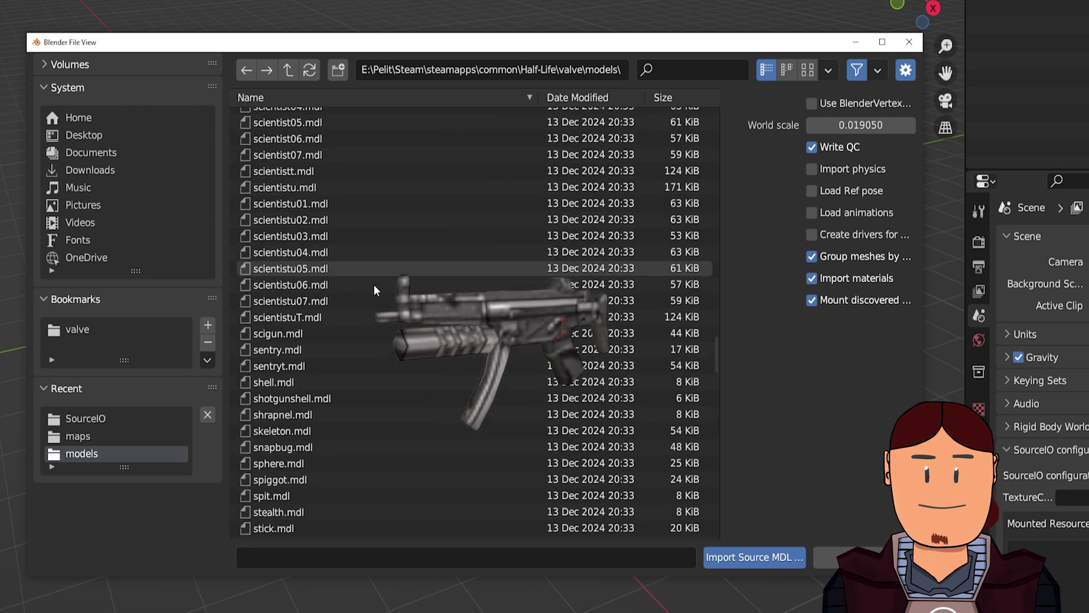
scroll(374, 285, "down", 4)
scroll(373, 284, "down", 4)
scroll(373, 286, "down", 4)
scroll(373, 292, "down", 4)
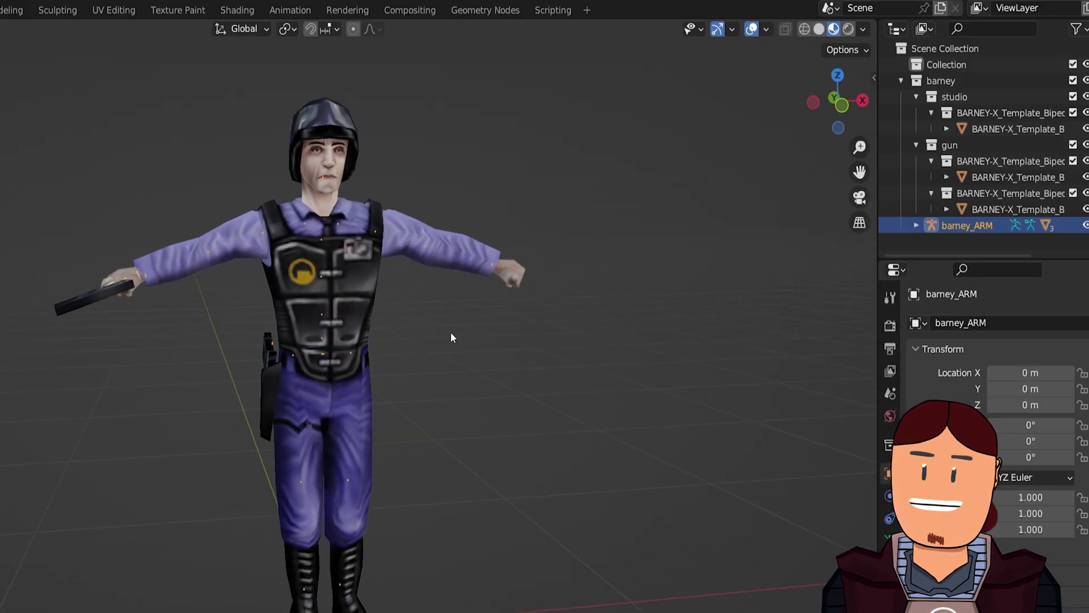
Select Barney's gun mesh in the Outliner and delete it.
middle_click_drag(450, 338, 432, 337)
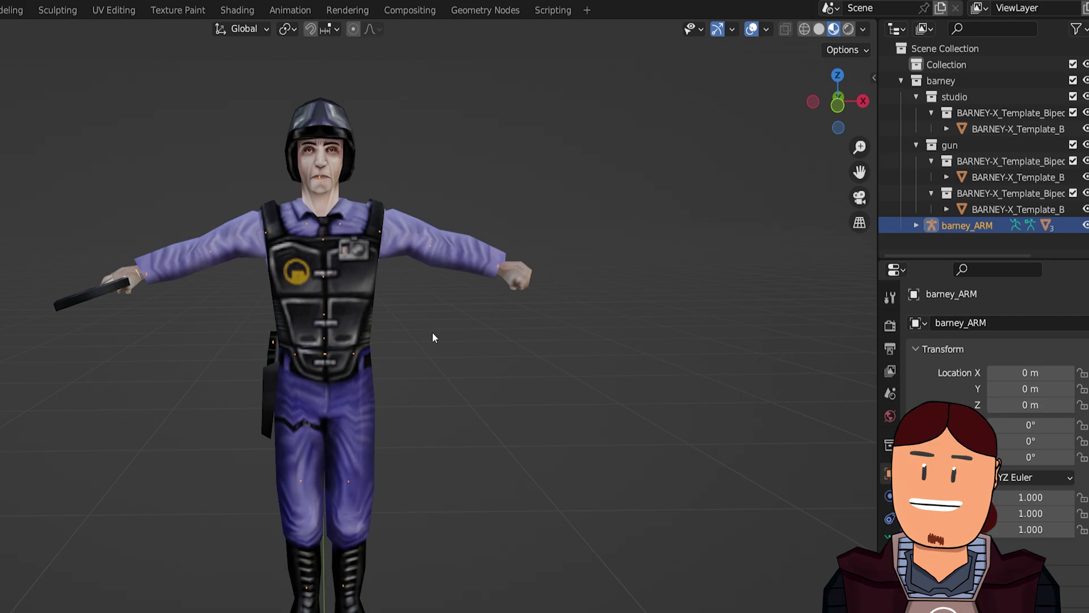
left_click(1001, 129)
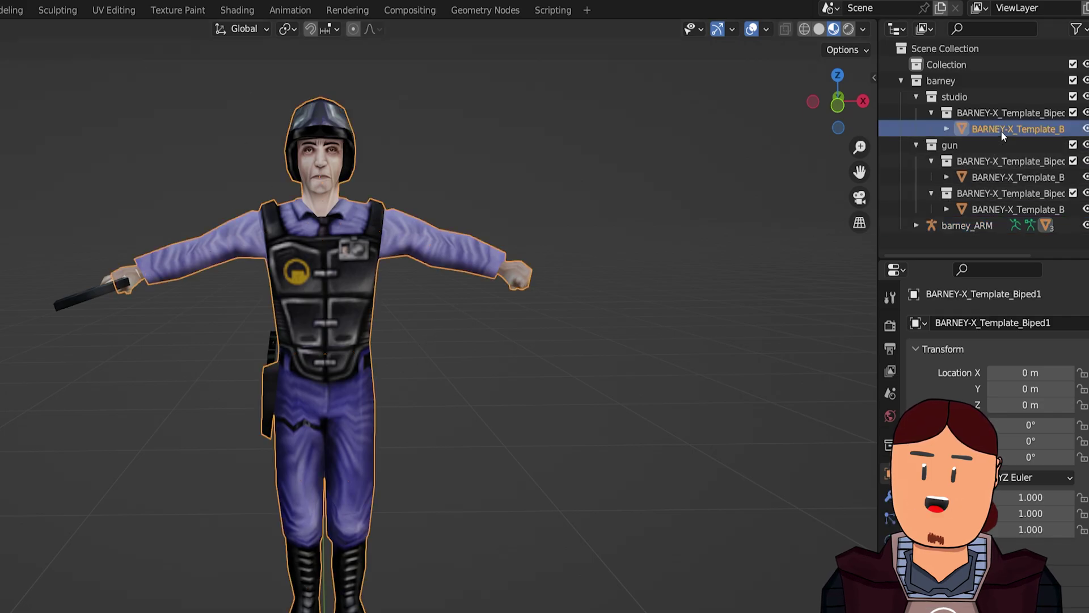
left_click(987, 178)
left_click(987, 205)
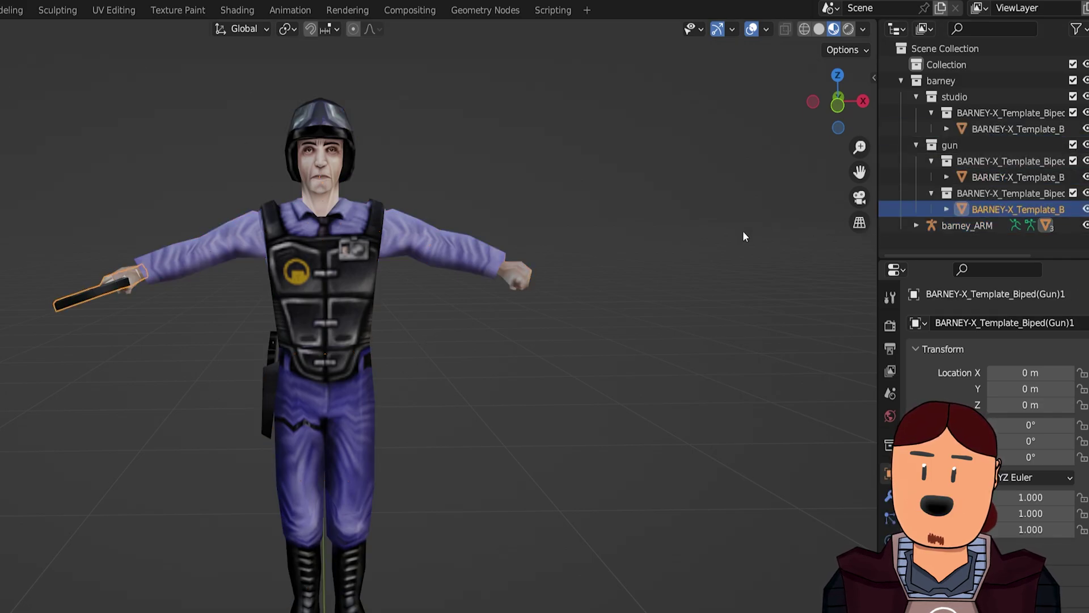
key("x")
Test-rotate Barney's left arm bones, then cancel to keep the T-pose.
left_click(220, 295)
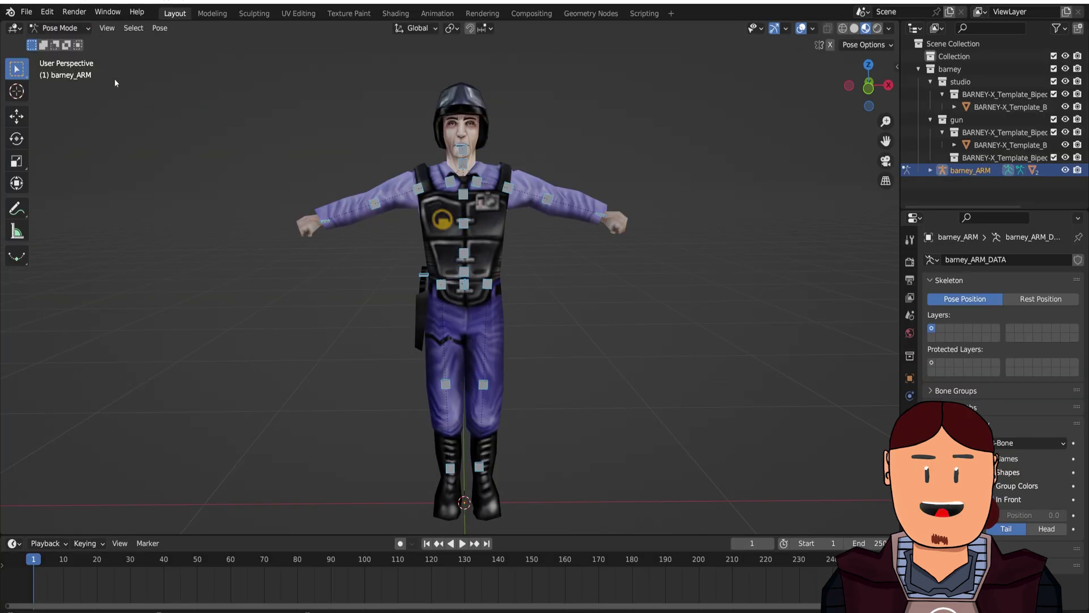
key("r")
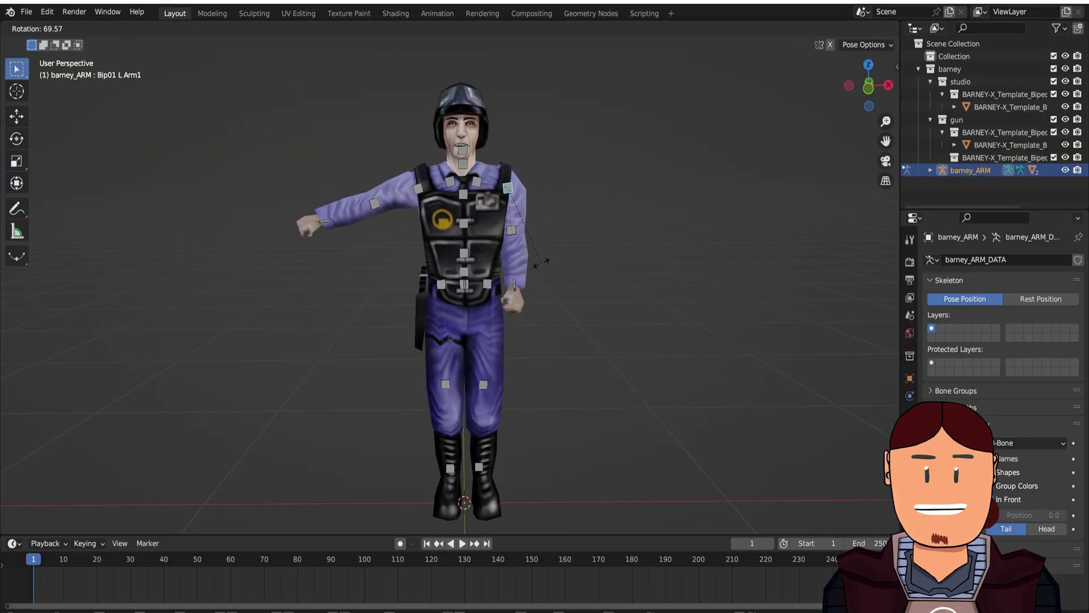
key("r")
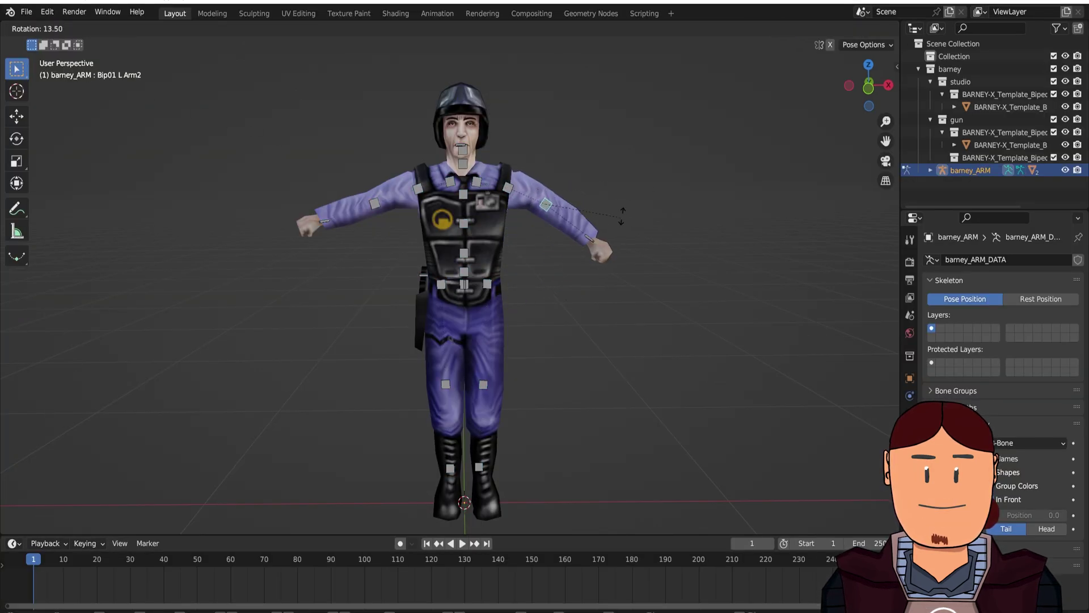
right_click(607, 213)
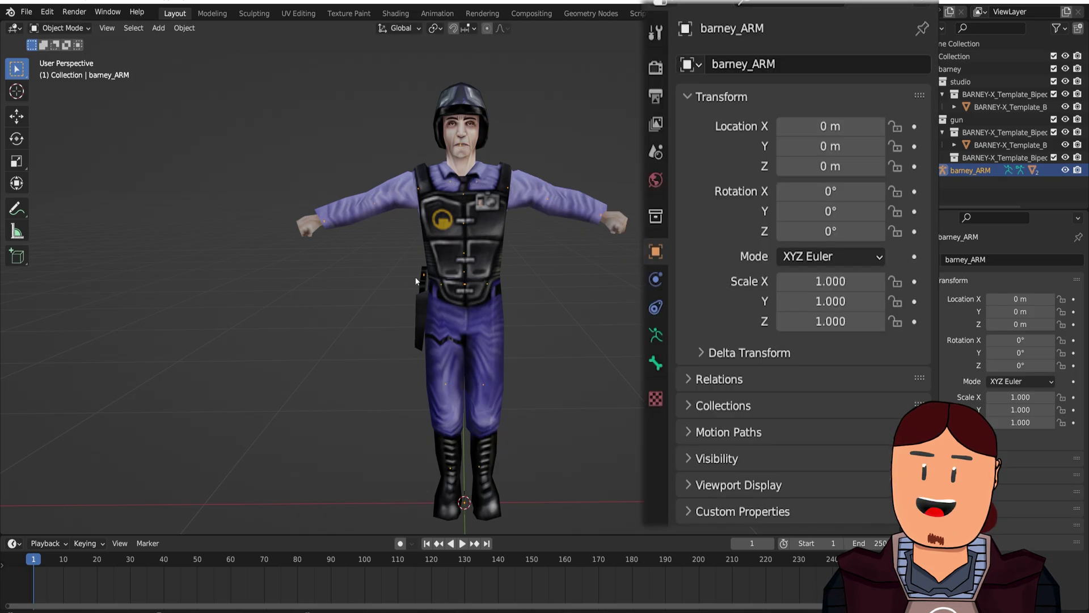
Display the armature's bones as B-Bone boxes.
left_click(656, 335)
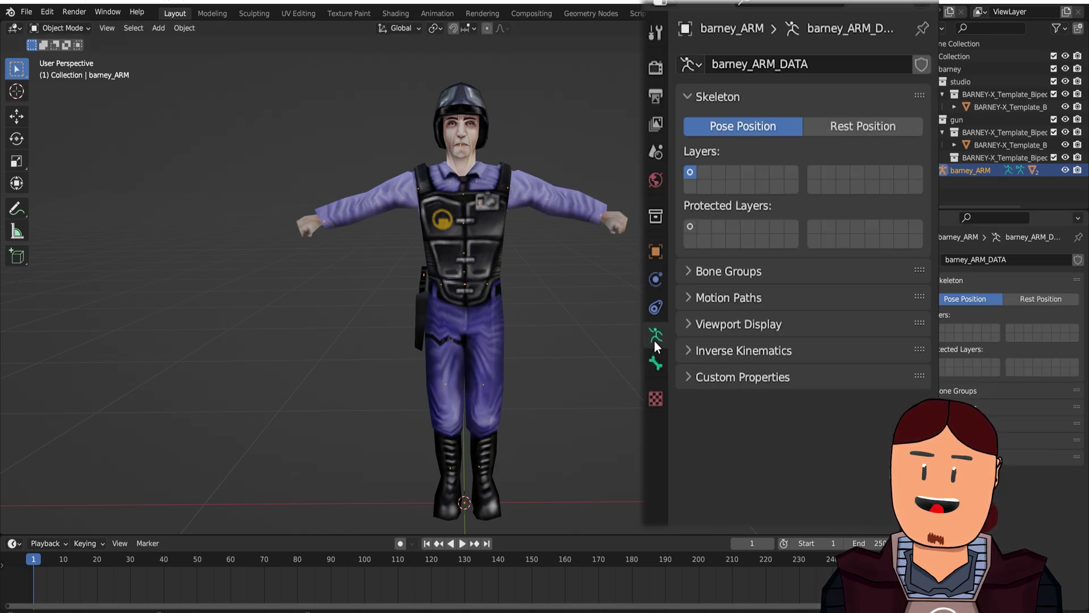
left_click(687, 325)
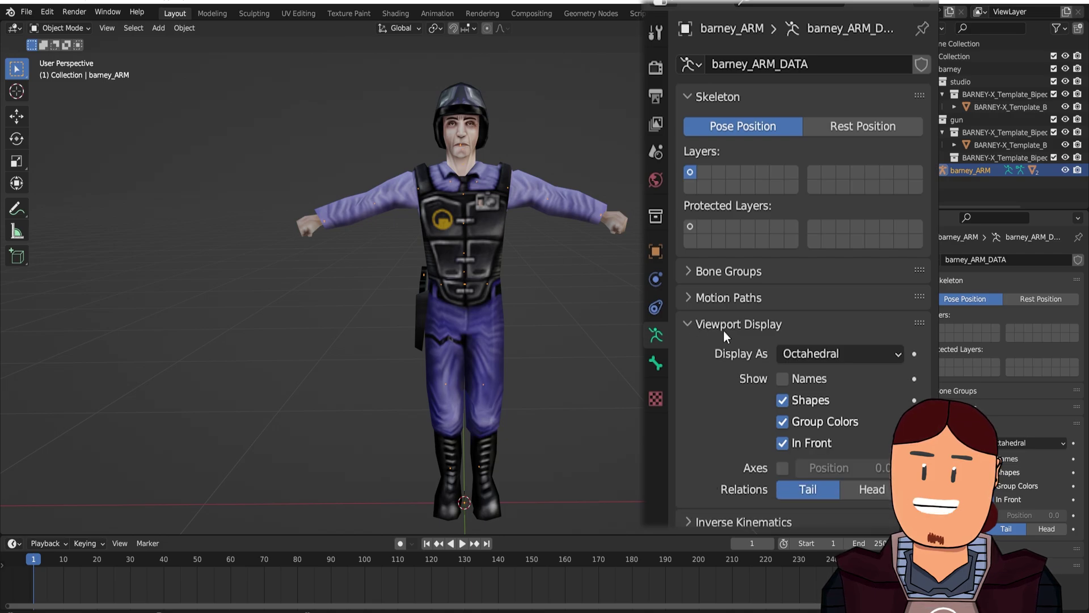
left_click(814, 352)
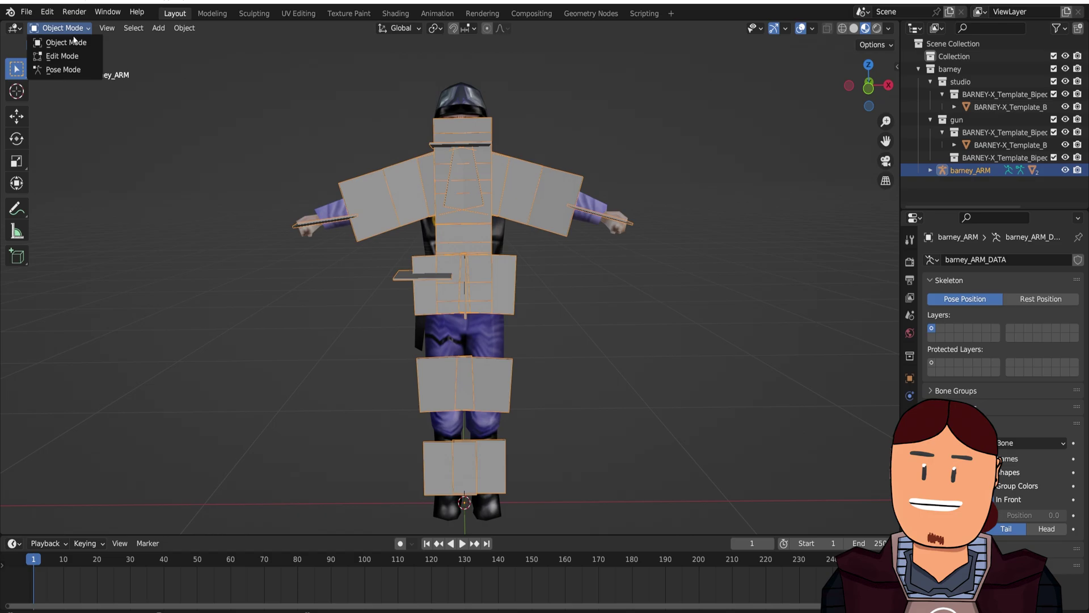
Put the armature into edit mode with all bones selected.
left_click(67, 56)
key("a")
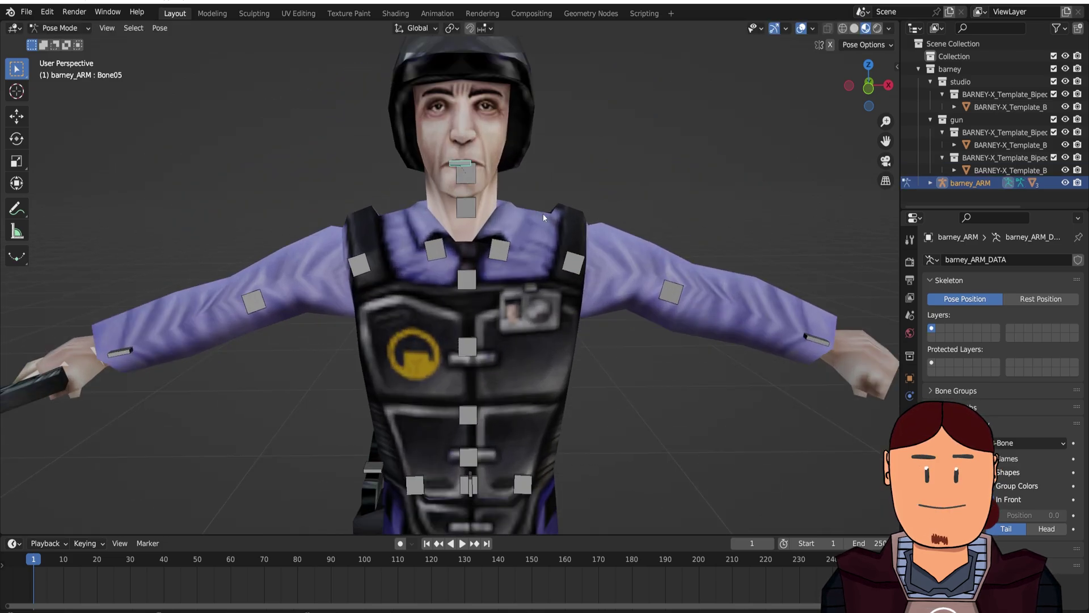
key("Escape")
left_click(909, 378)
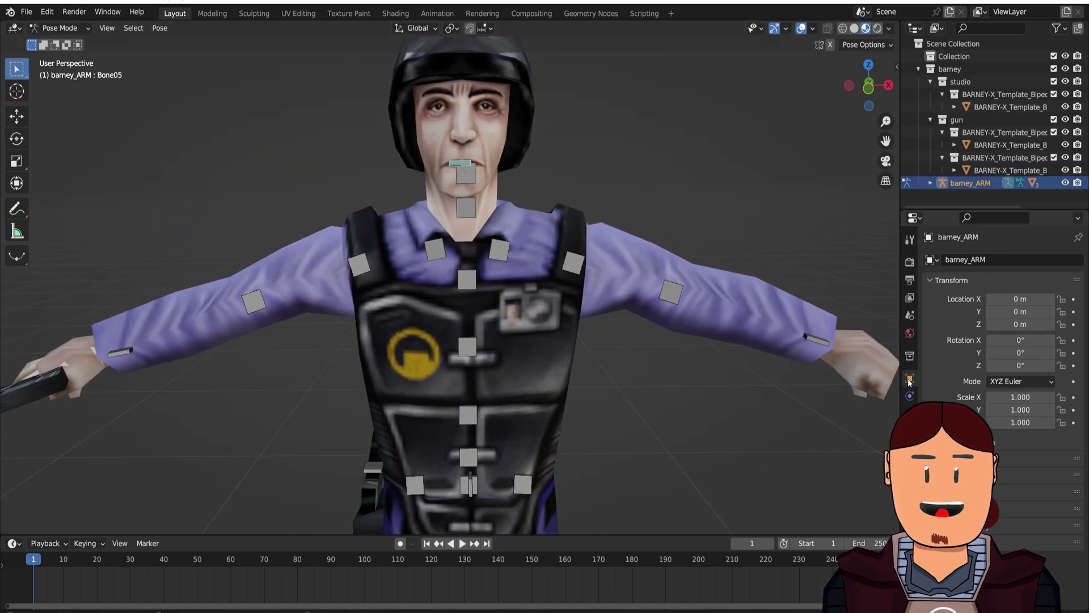
Move the jaw bone down to open Barney's mouth and keyframe it at frame 35.
key("g")
left_click(566, 190)
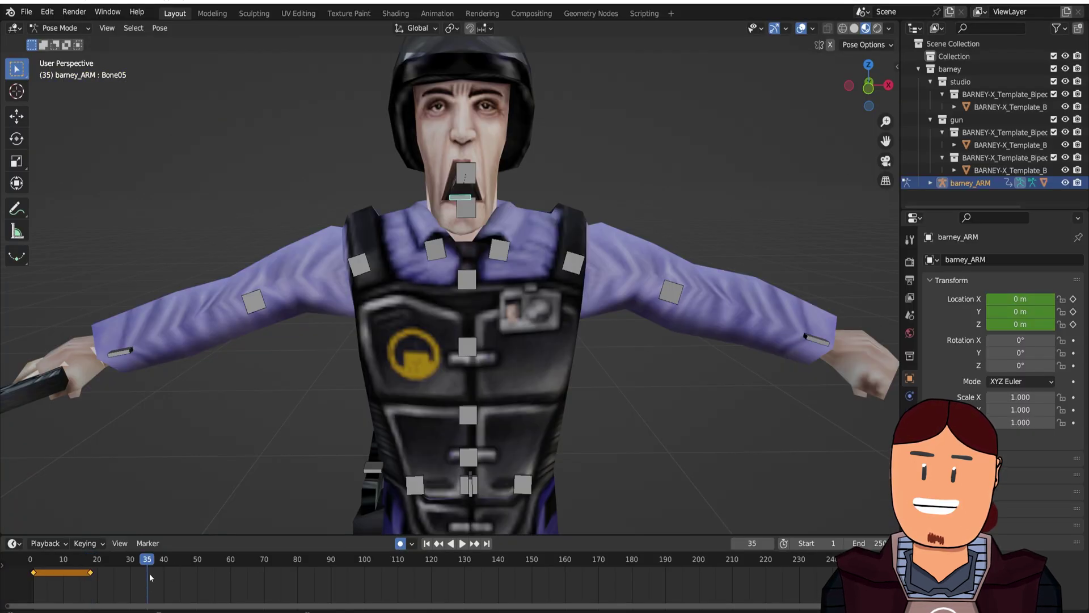
left_click(570, 217)
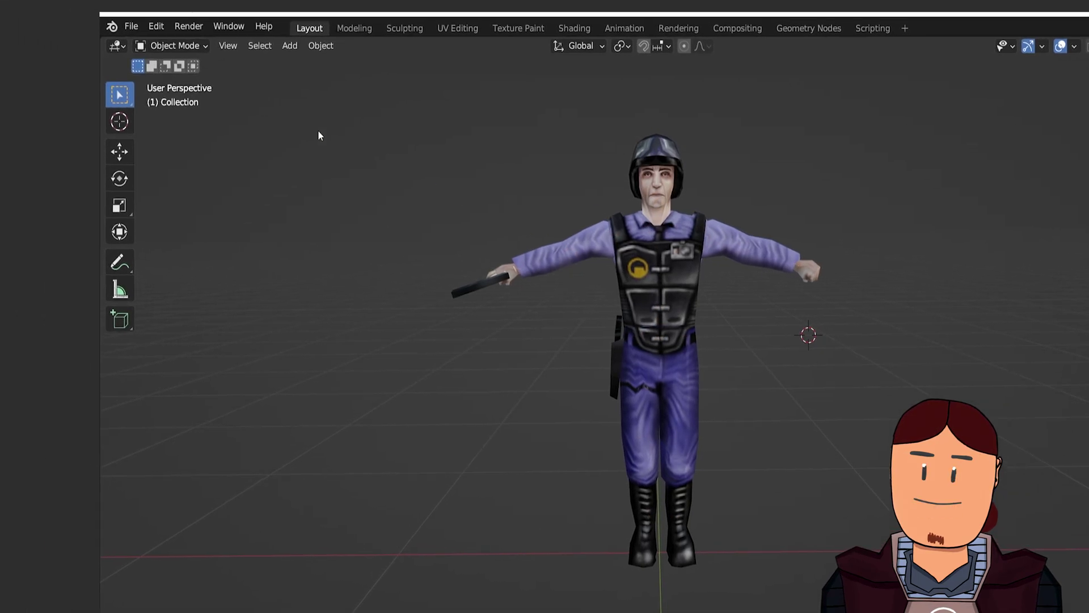
Unpack Barney's 26 packed textures as separate files in the current directory.
left_click(27, 7)
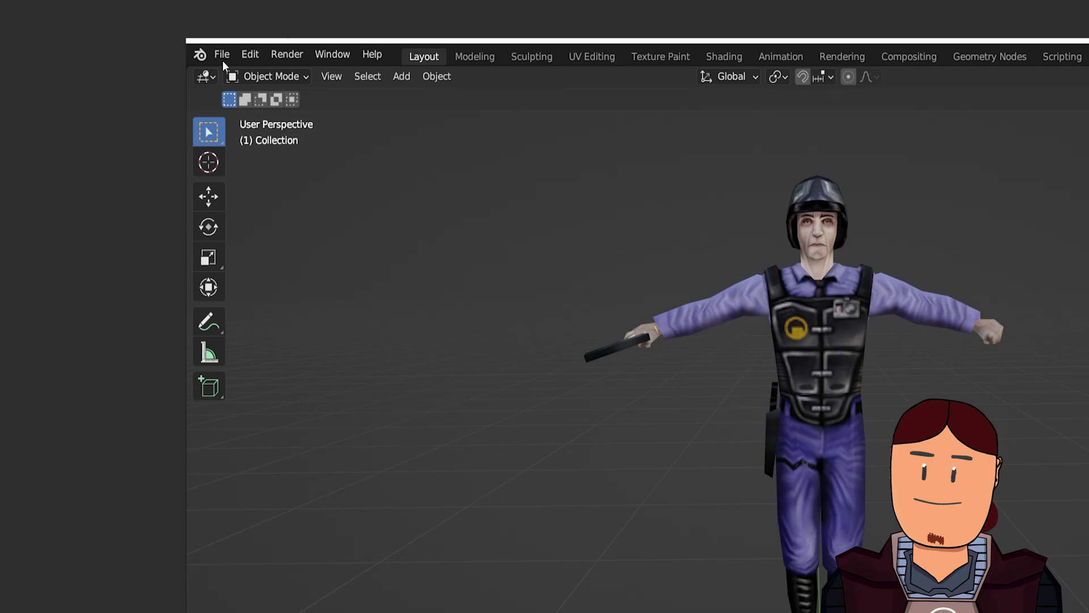
left_click(223, 57)
mouse_move(265, 327)
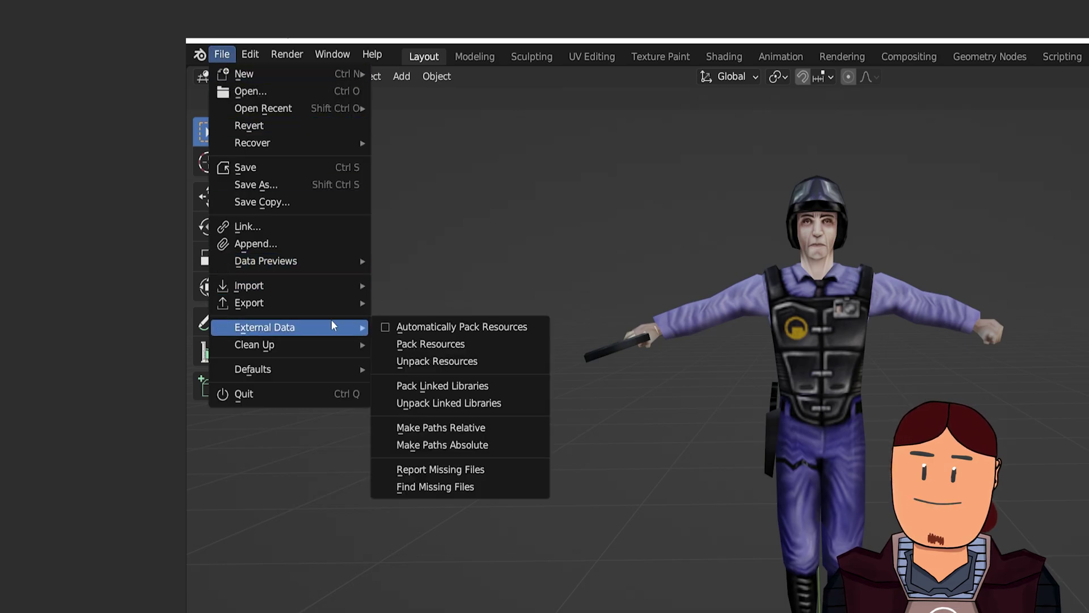
left_click(461, 362)
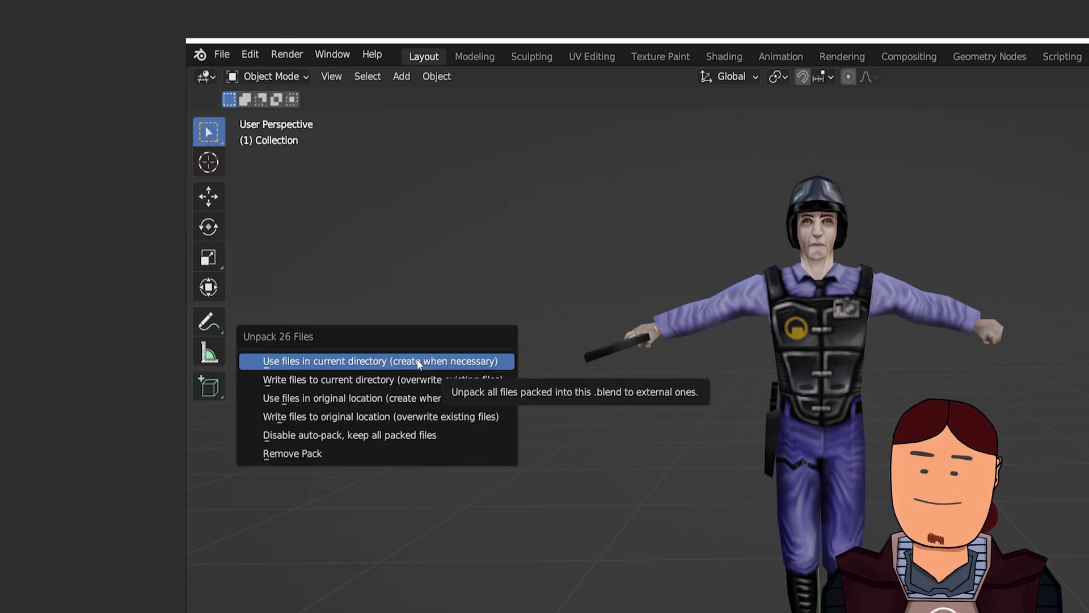
left_click(445, 362)
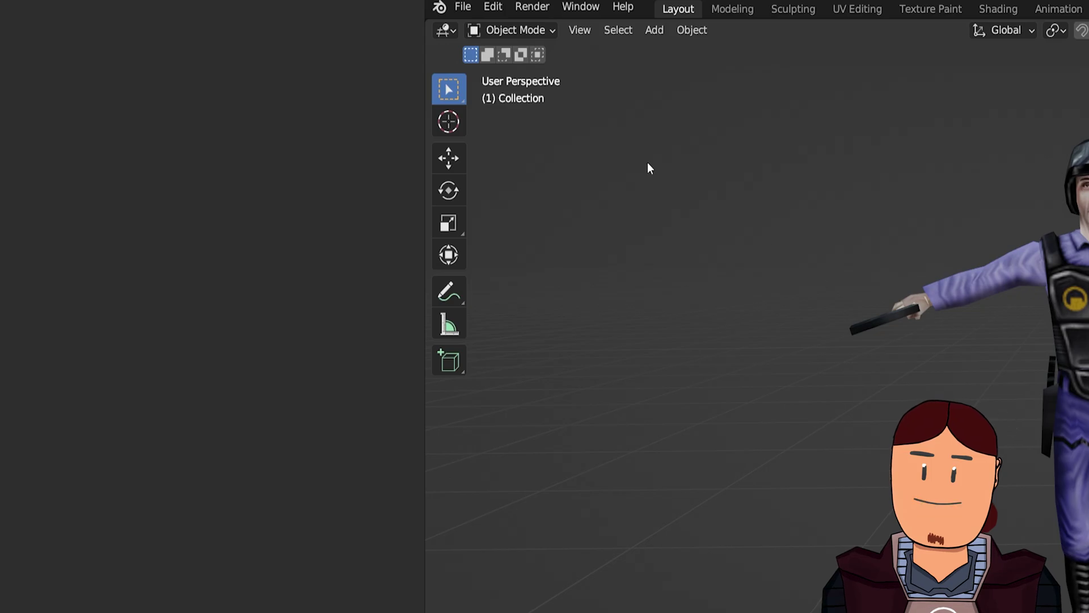
left_click(462, 6)
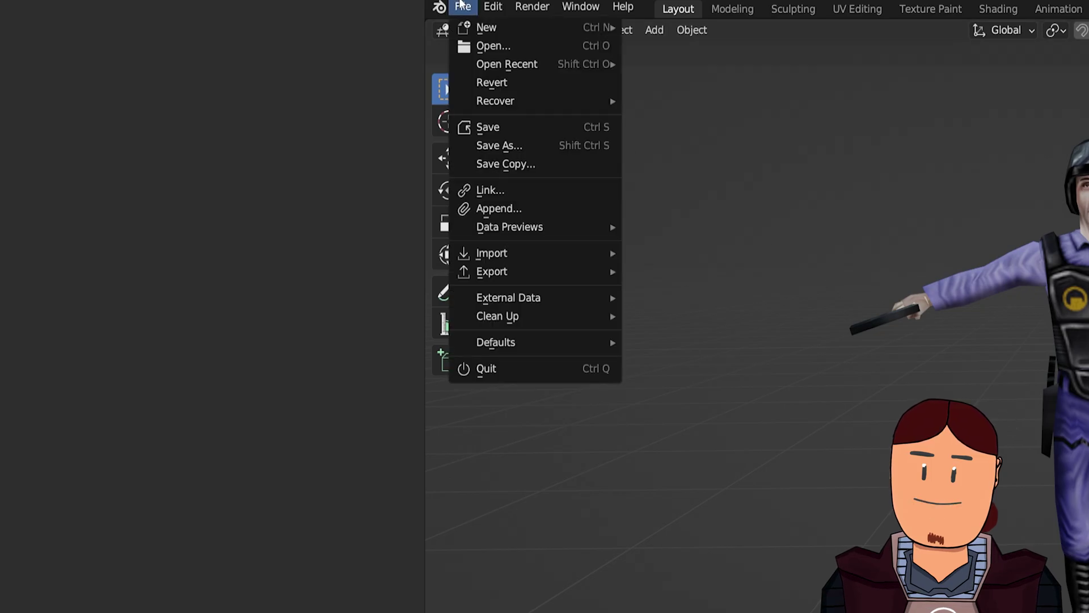
mouse_move(491, 271)
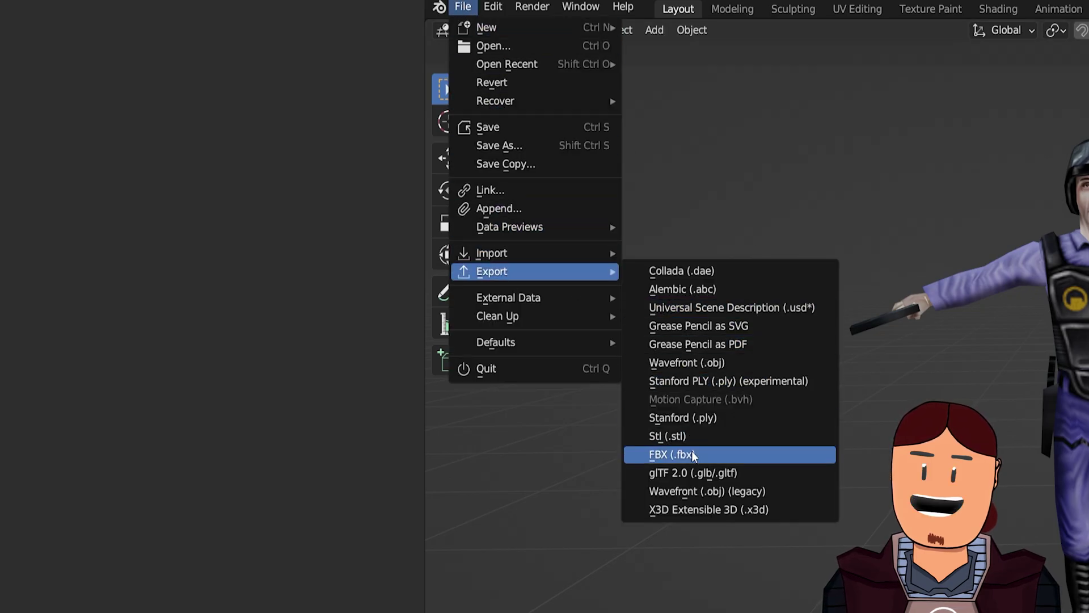
Export Barney as barney.fbx with Path Mode set to Copy.
left_click(693, 455)
left_click(837, 145)
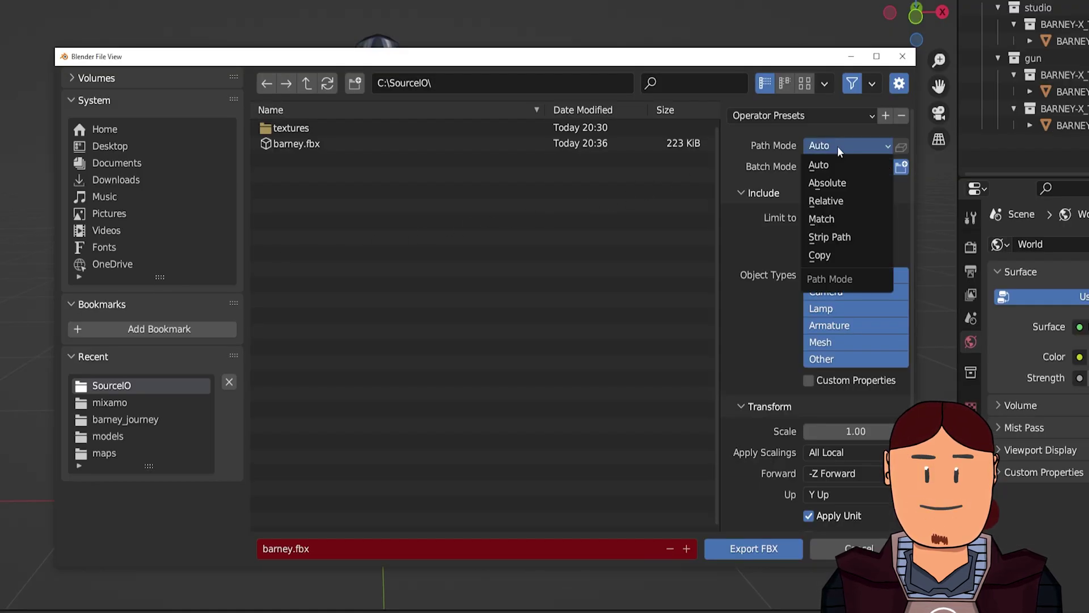
left_click(828, 257)
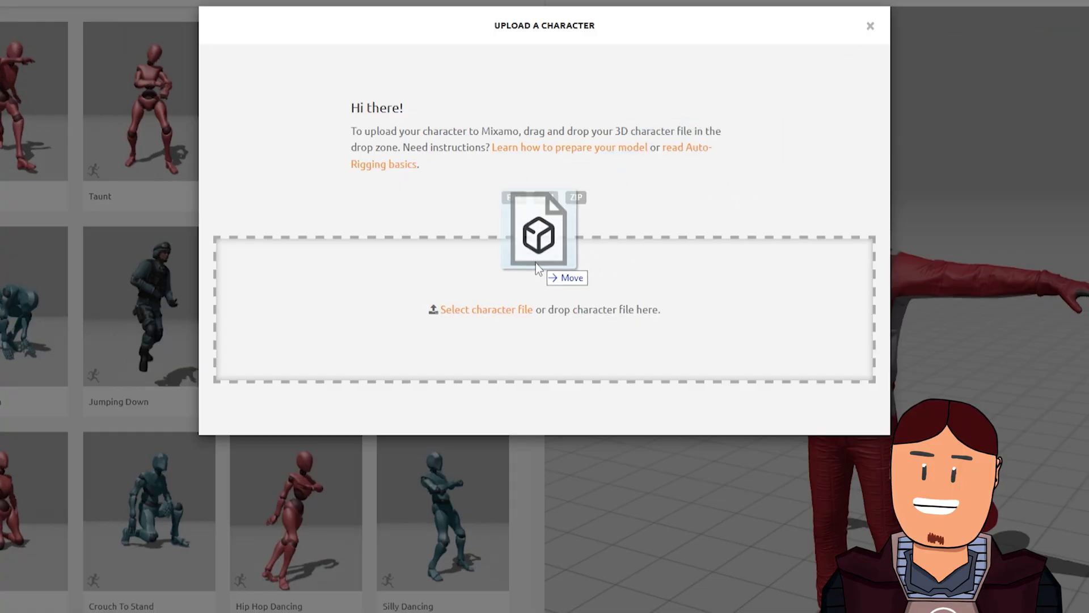
Upload barney.fbx and place the chin, wrist, elbow, knee and groin markers.
left_click_drag(536, 263, 537, 311)
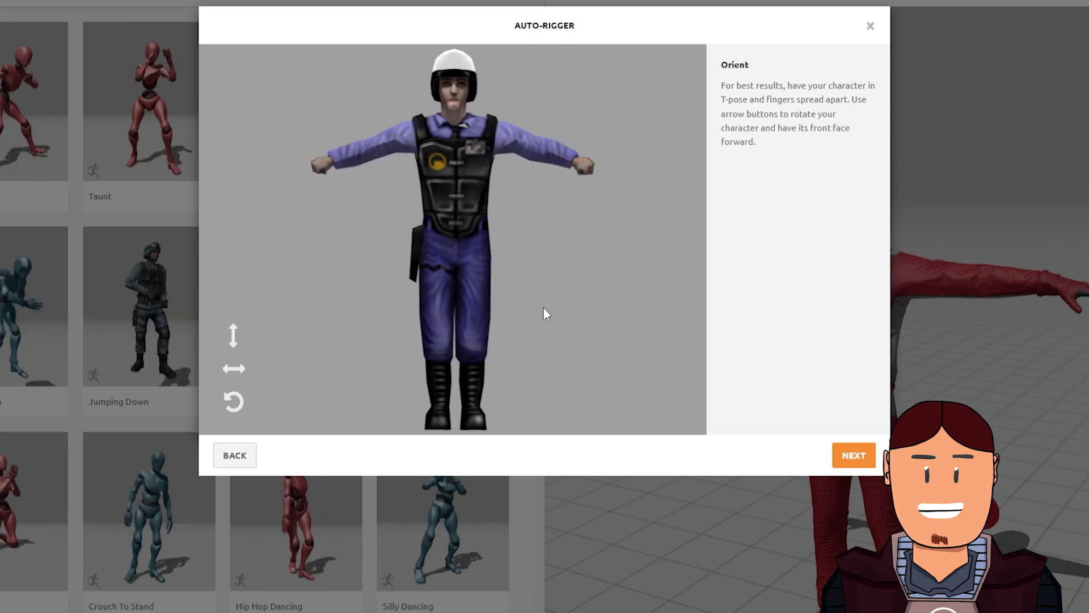
left_click(852, 453)
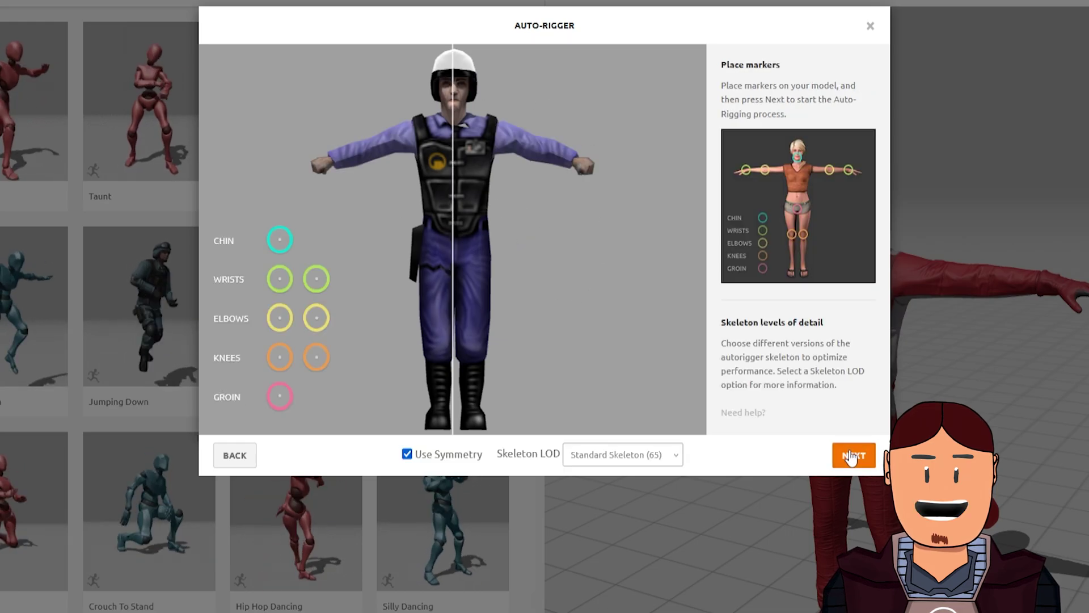
left_click_drag(281, 241, 453, 105)
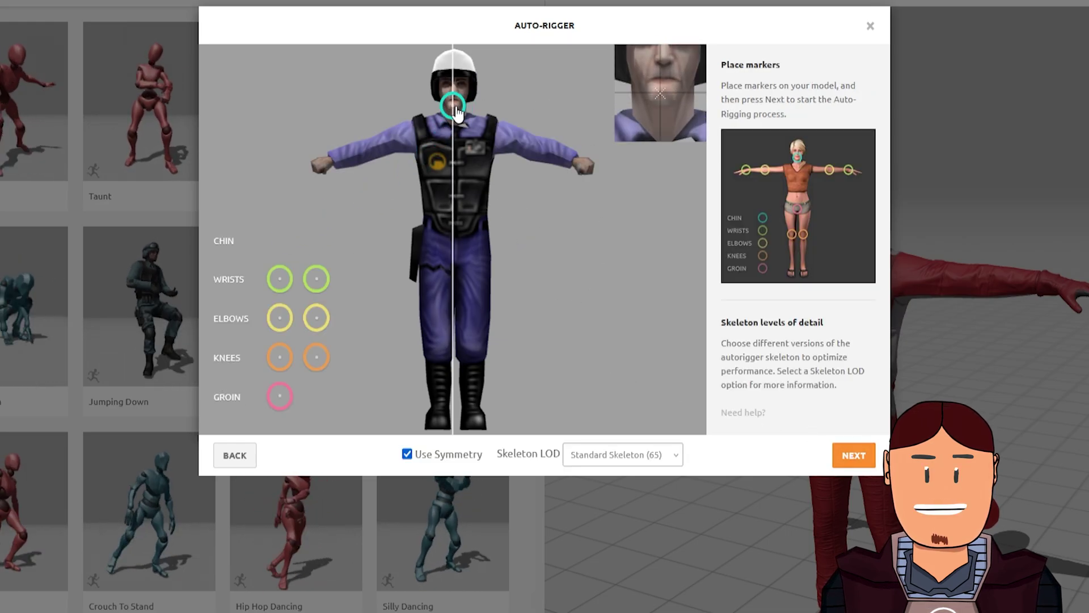
left_click_drag(279, 278, 335, 156)
left_click_drag(280, 317, 376, 149)
left_click_drag(280, 358, 432, 312)
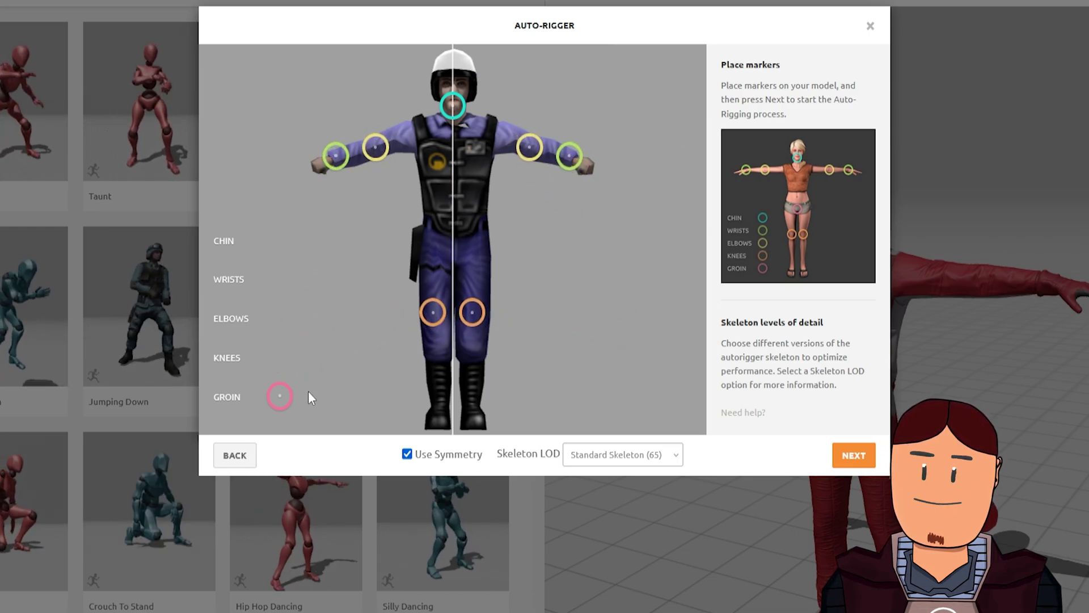
left_click_drag(280, 395, 453, 243)
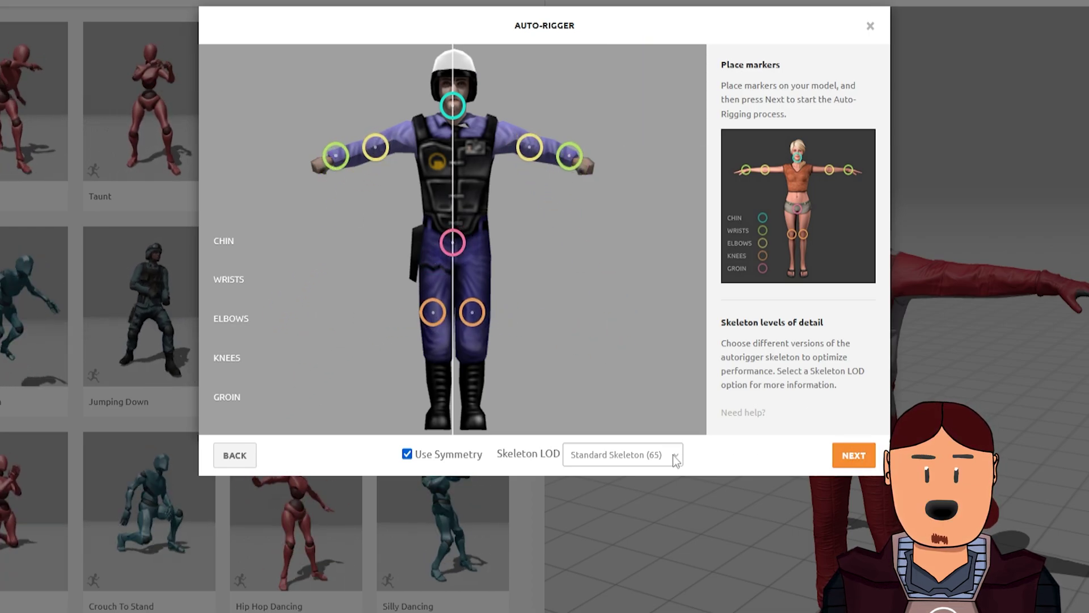
Choose the No Fingers (25) skeleton and auto-rig the character.
left_click(643, 454)
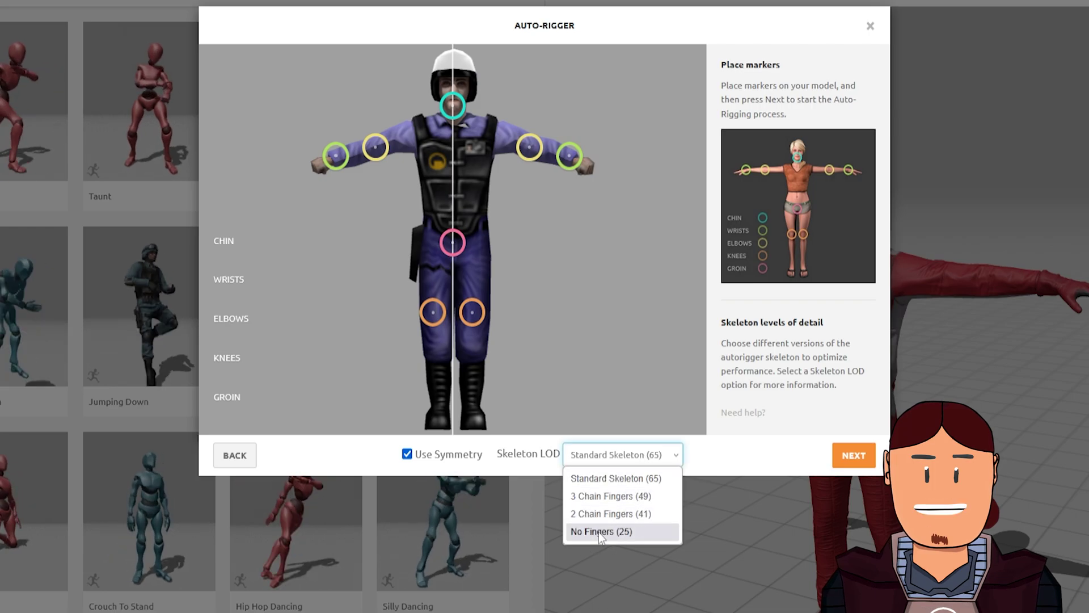
left_click(828, 432)
left_click(853, 455)
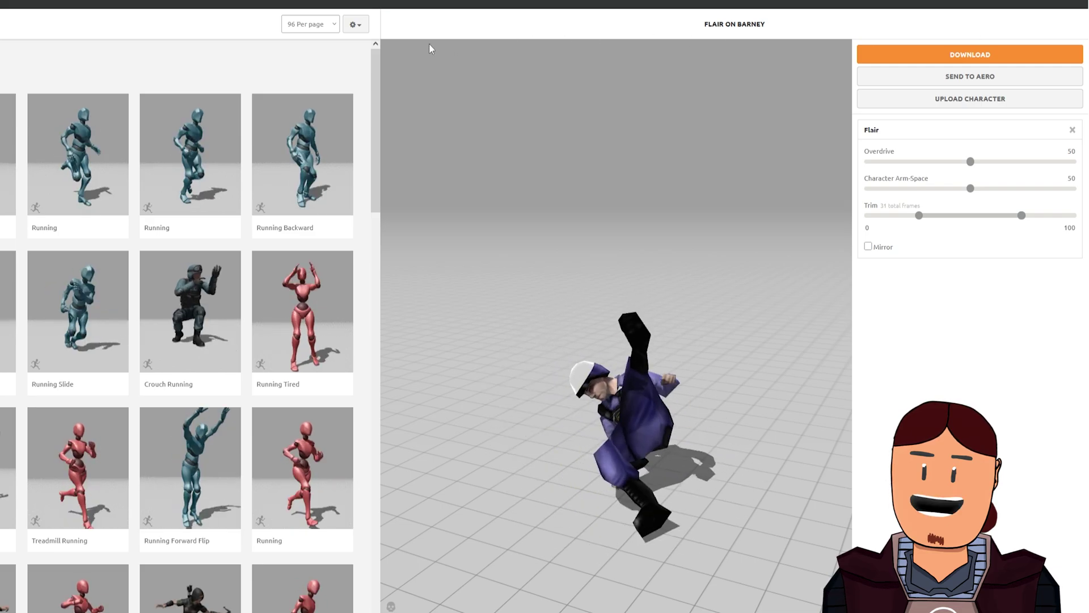
Give Barney the Running animation in place with Style 63 and Speed 36.
left_click(87, 131)
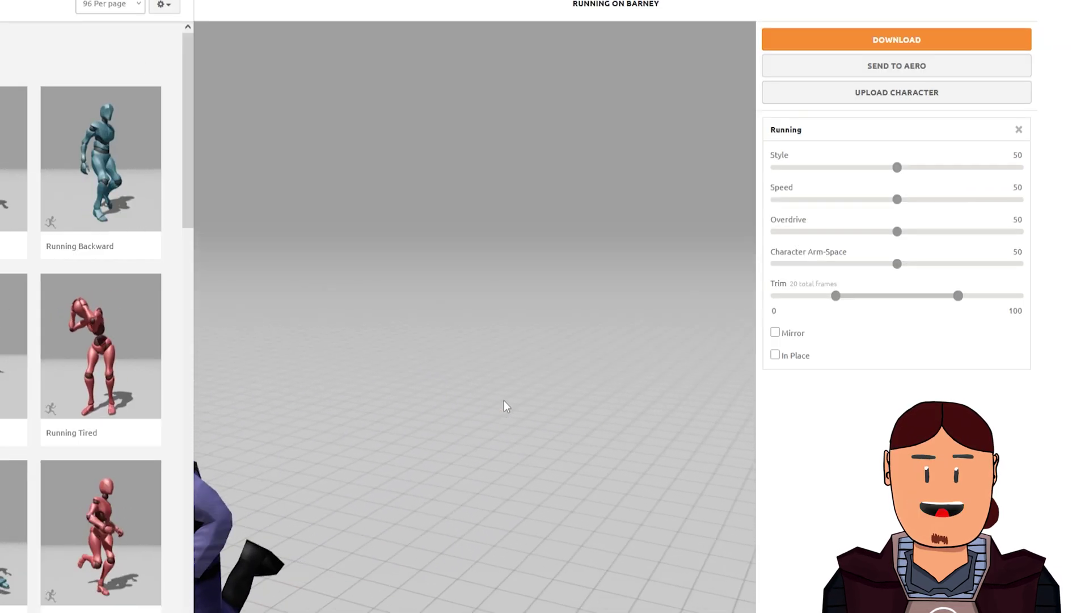
left_click(774, 355)
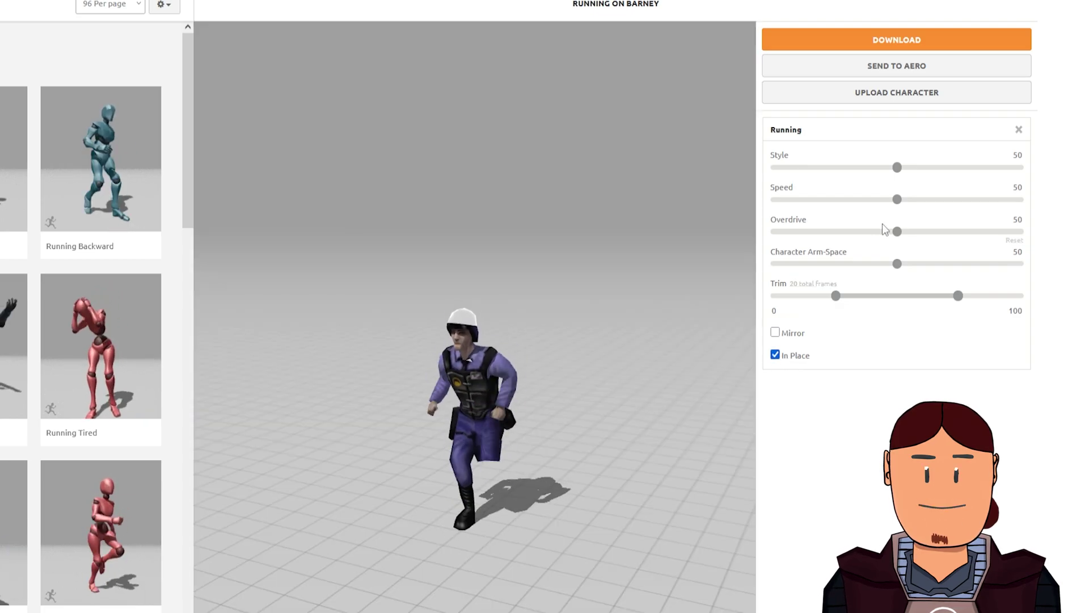
left_click(929, 168)
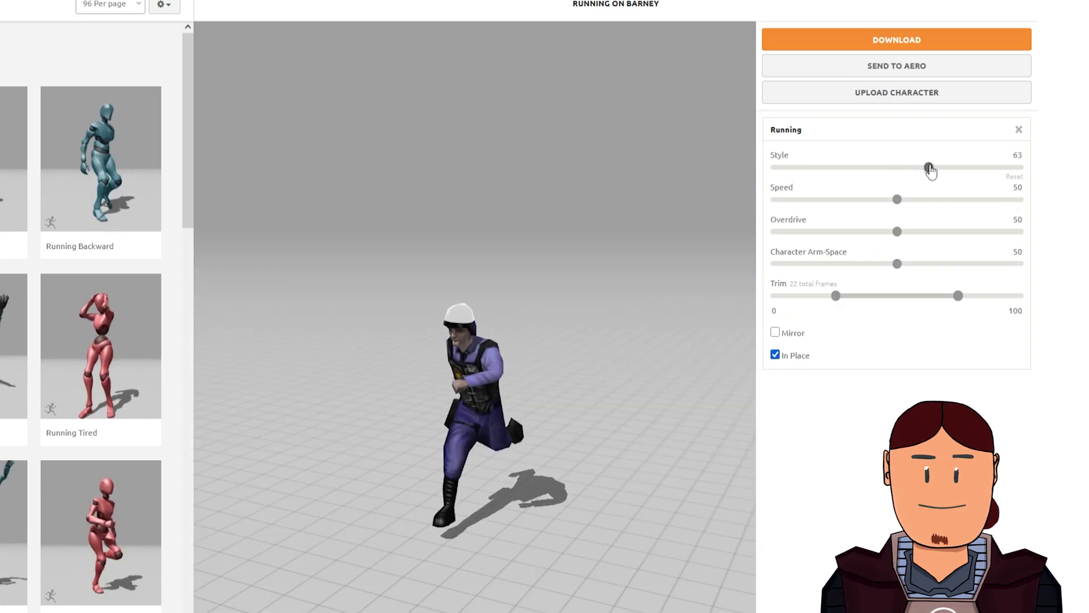
mouse_move(914, 200)
left_mouse_down()
mouse_move(931, 200)
mouse_move(863, 202)
left_mouse_up()
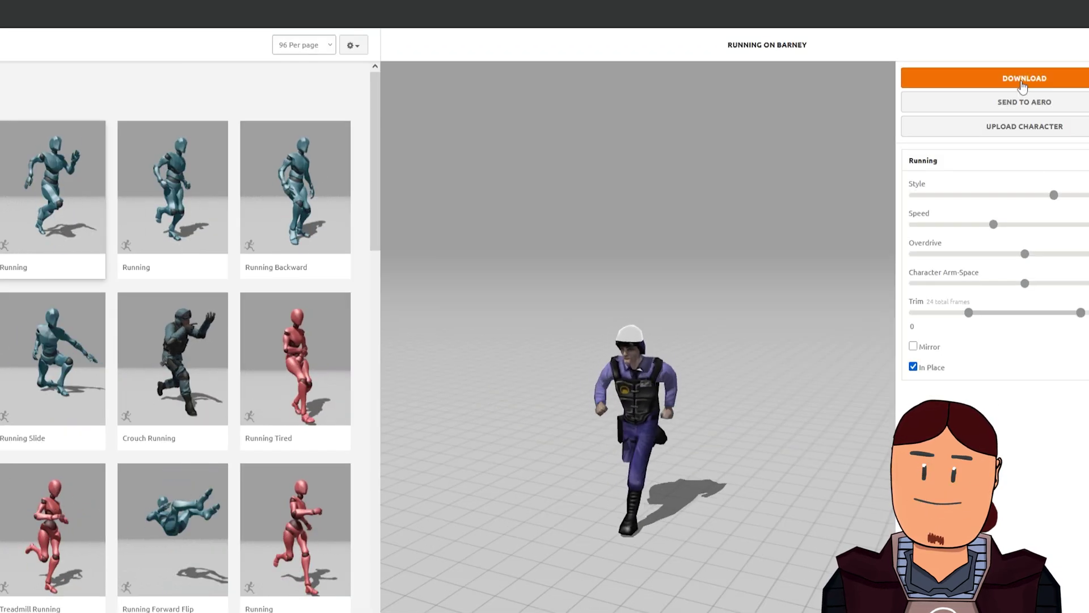
Download the animation at 24 frames per second.
left_click(1021, 82)
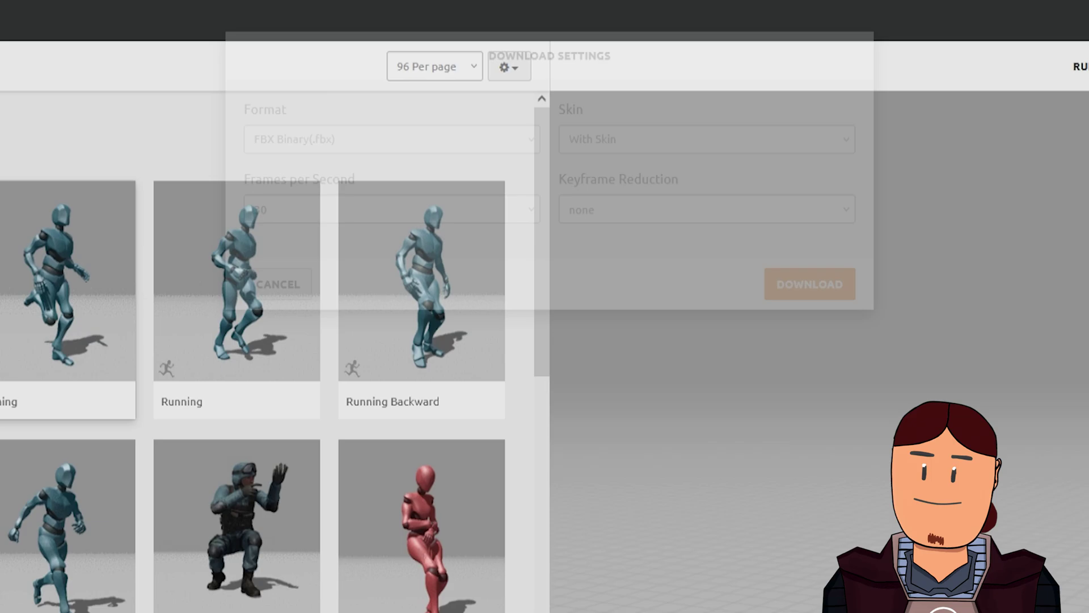
left_click(385, 268)
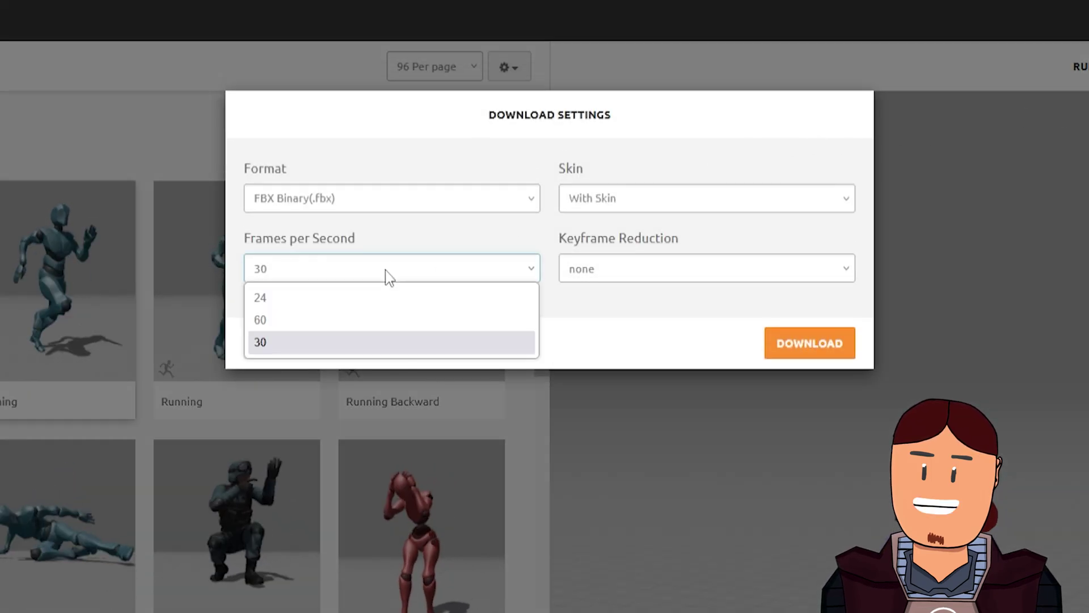
left_click(280, 297)
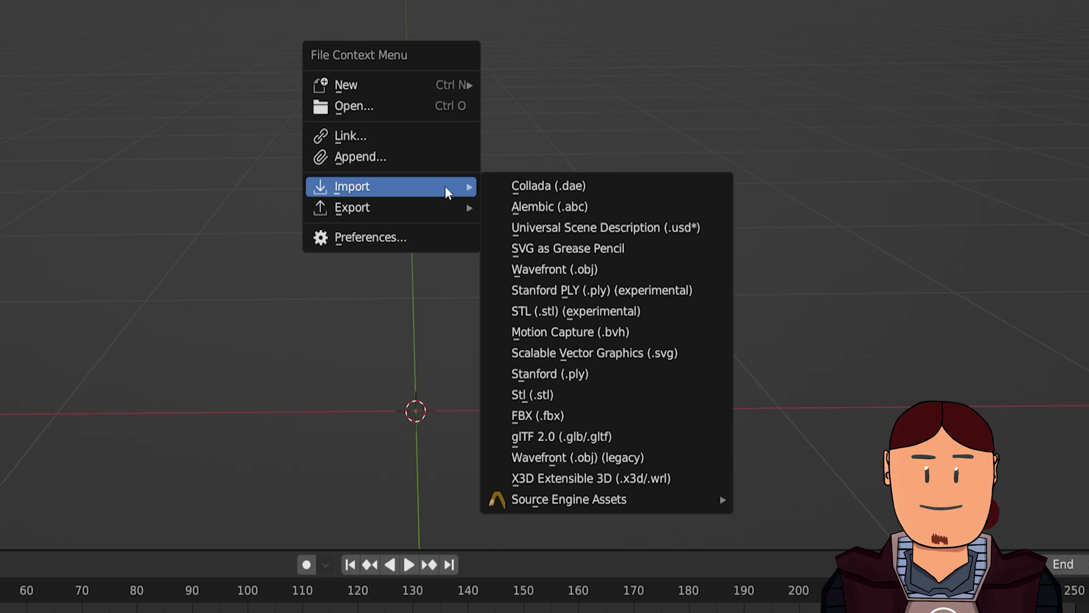
Import Running.fbx, preview its running animation, and split the viewport into two stacked views.
left_click(544, 415)
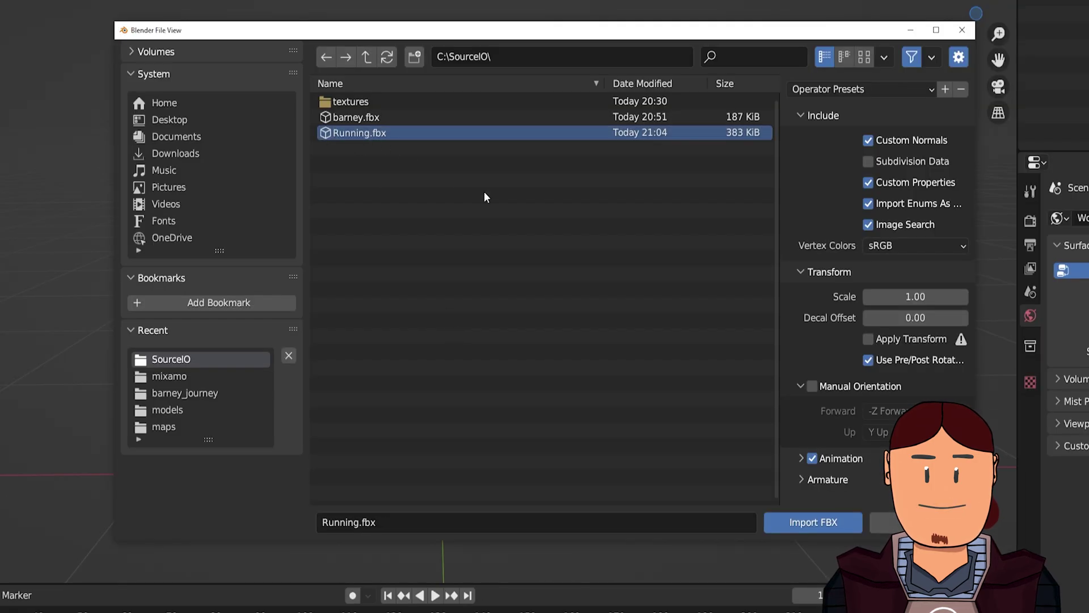
left_click(809, 523)
key("space")
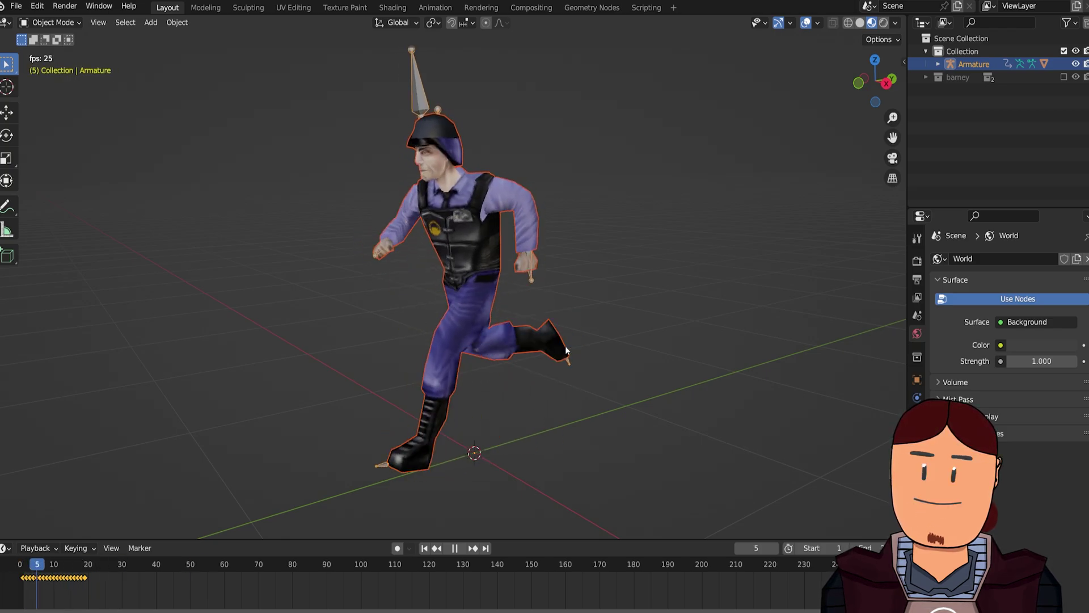
key("space")
left_click_drag(3, 23, 16, 273)
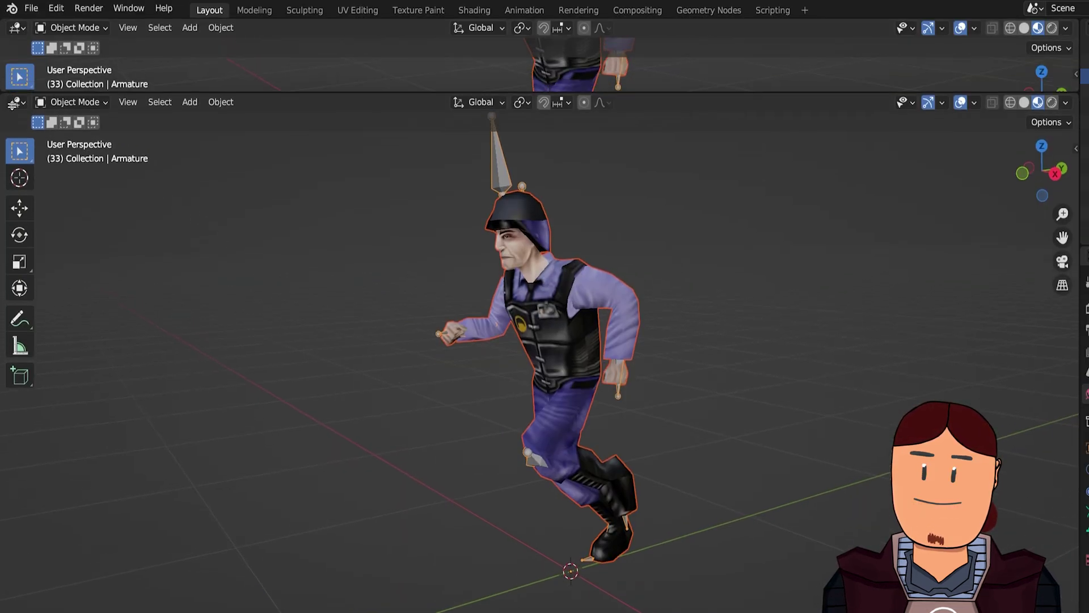
Turn the top area into the Nonlinear Animation editor, push the run action into a strip, and preview it.
left_click(18, 28)
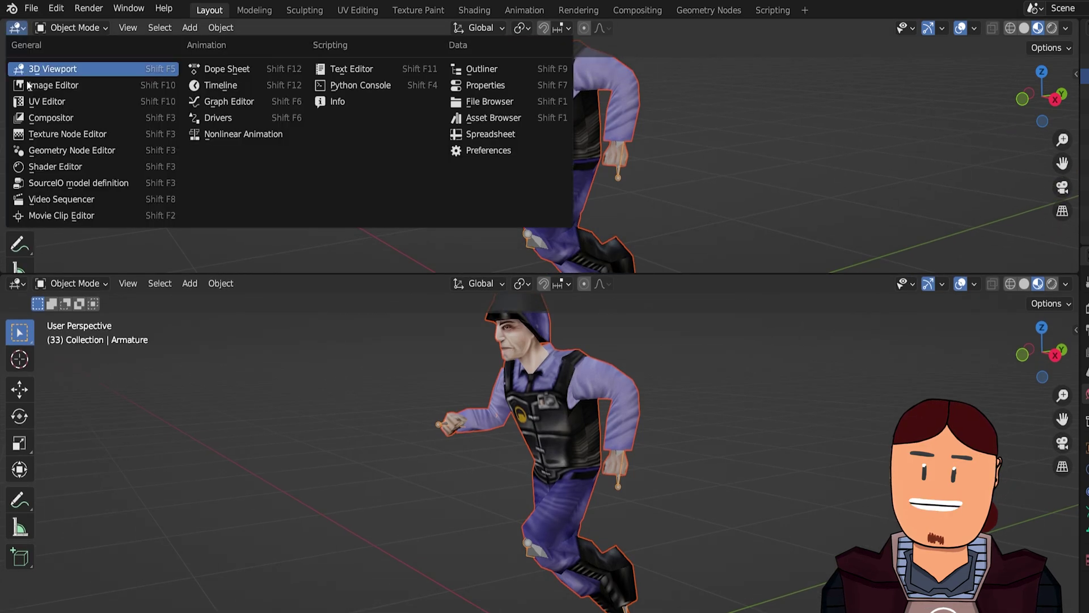
left_click(231, 135)
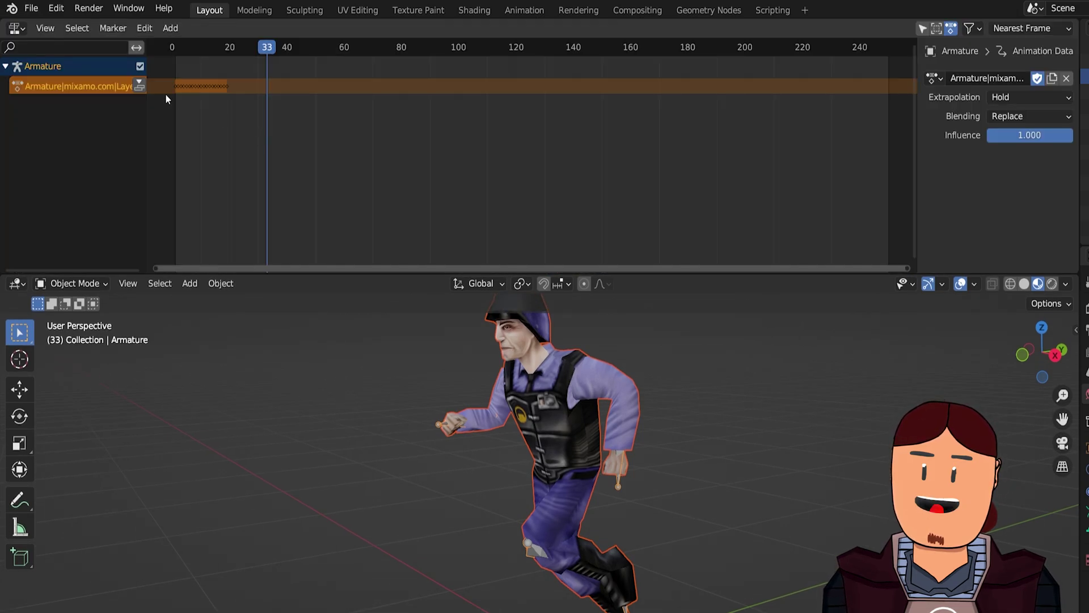
left_click(140, 87)
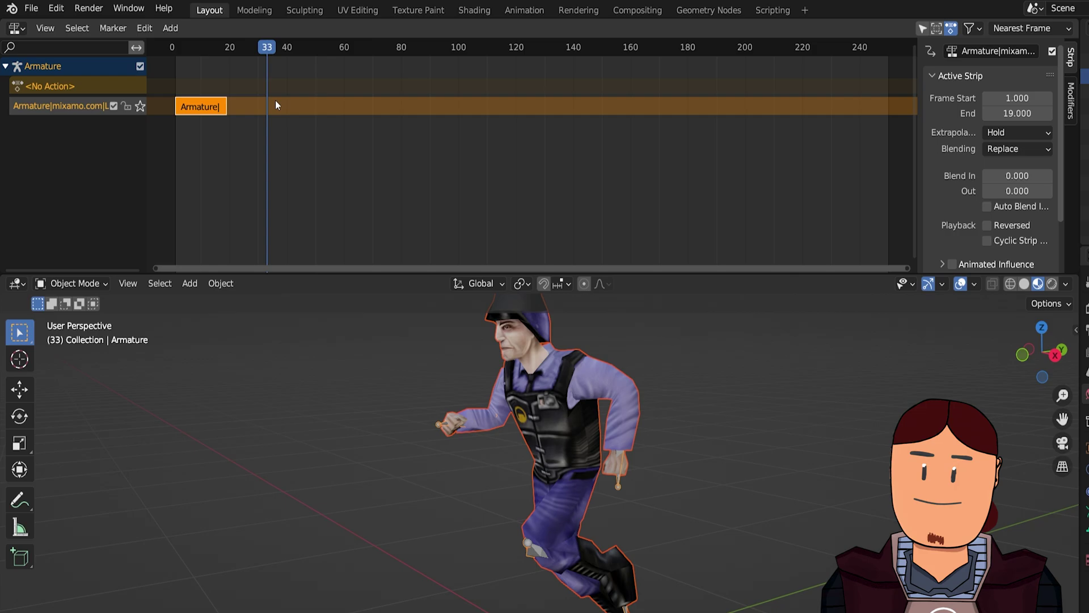
scroll(968, 174, "down", 2)
scroll(964, 165, "down", 1)
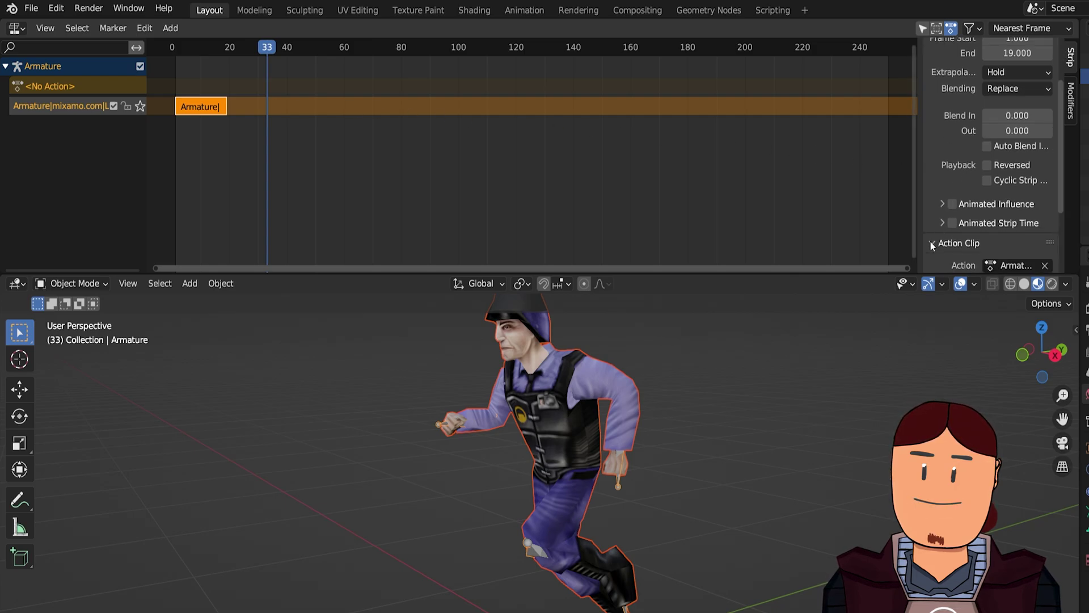
scroll(973, 193, "down", 3)
scroll(972, 188, "down", 2)
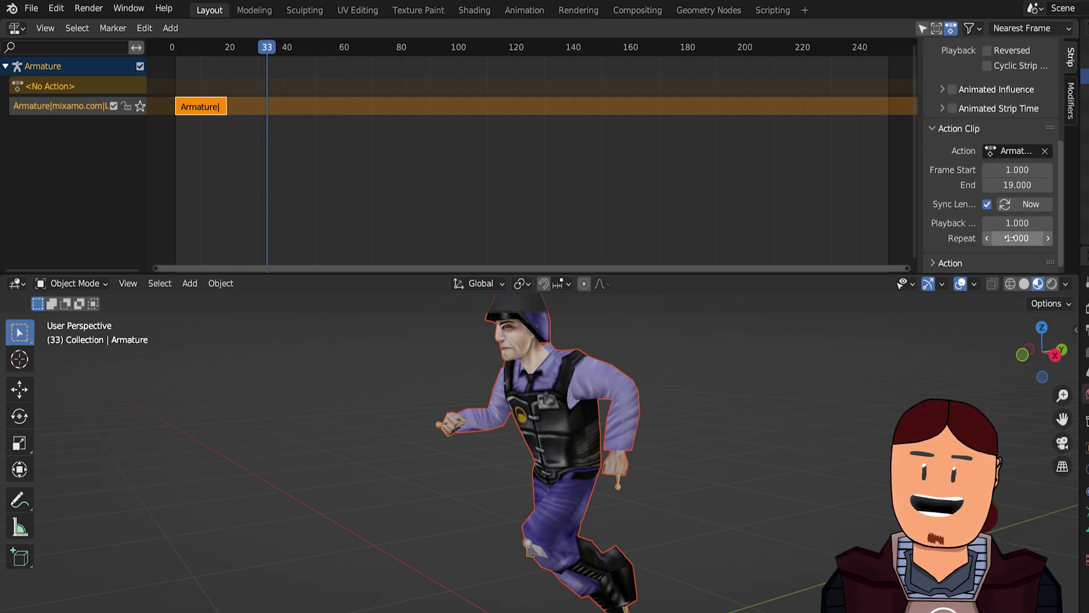
left_click_drag(1017, 238, 1050, 238)
key("space")
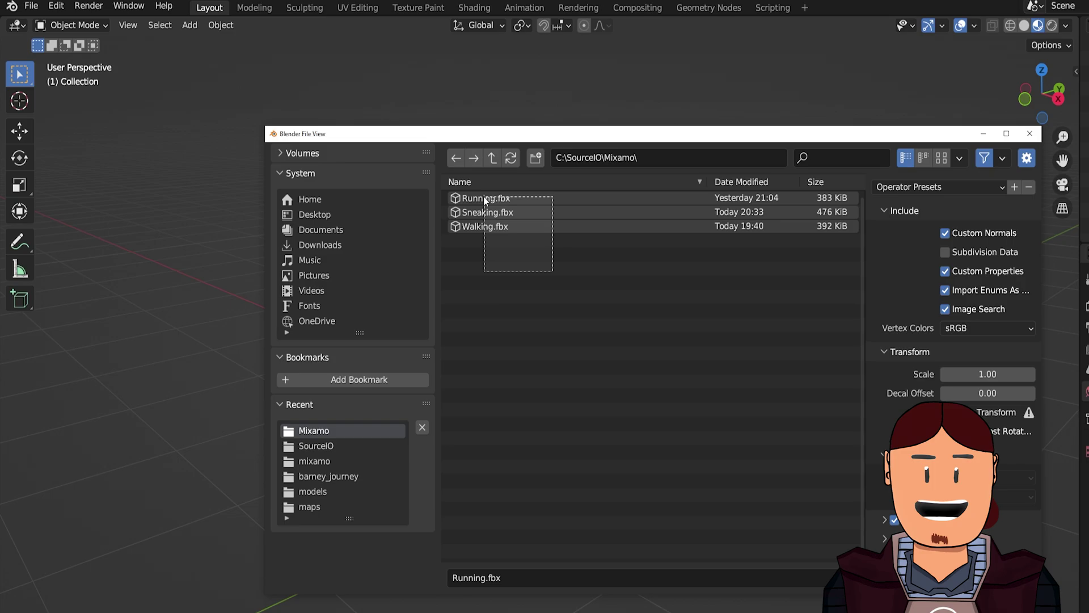
Import the three character FBX files and move two of them apart along X.
left_click_drag(485, 200, 483, 195)
key("Return")
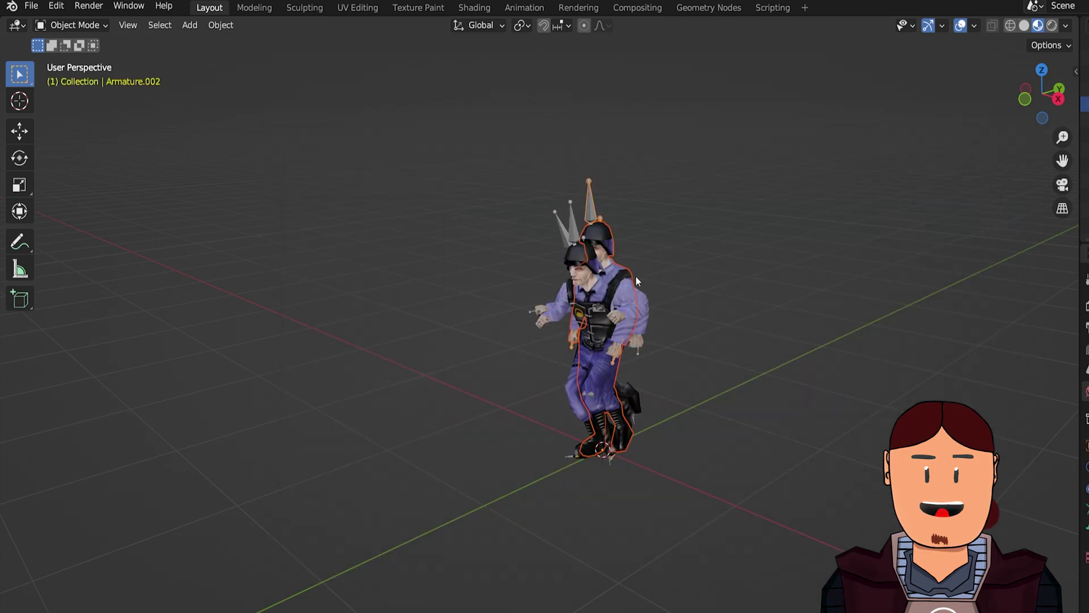
key("g")
key("x")
left_click(479, 163)
left_click(579, 224)
key("g")
key("x")
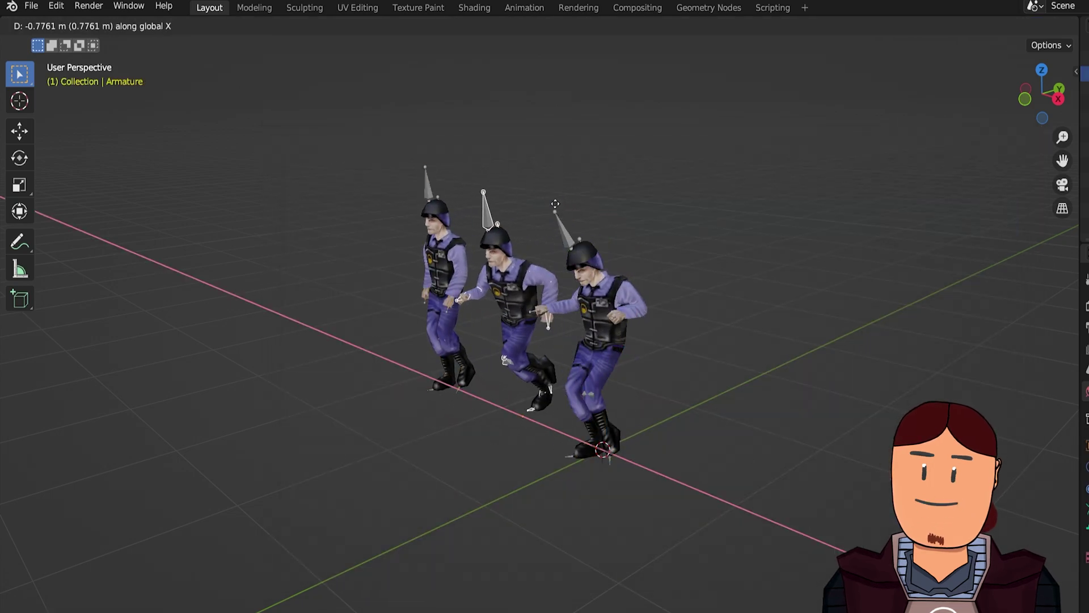
Split the 3D view, add a Nonlinear Animation editor on top, and rename the middle strip 'Sneak'.
left_click_drag(4, 22, 6, 272)
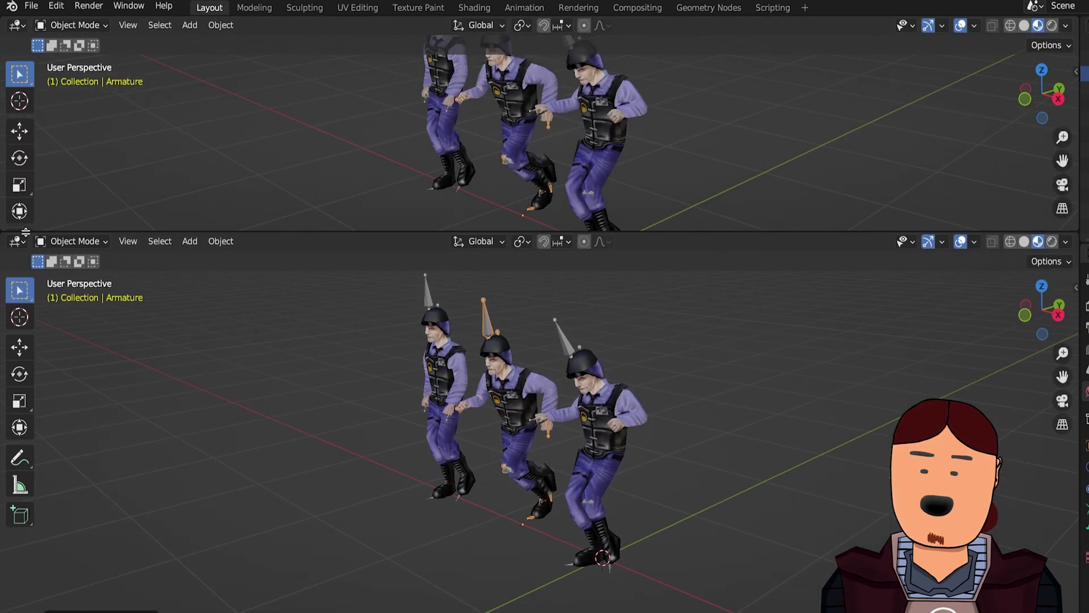
left_click(17, 26)
left_click(225, 135)
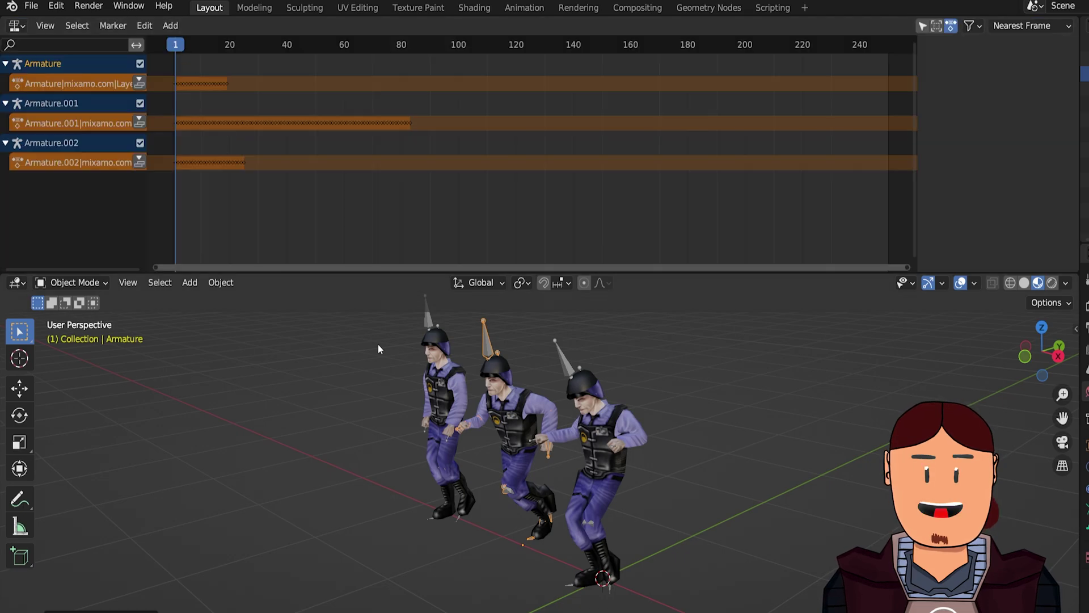
key("space")
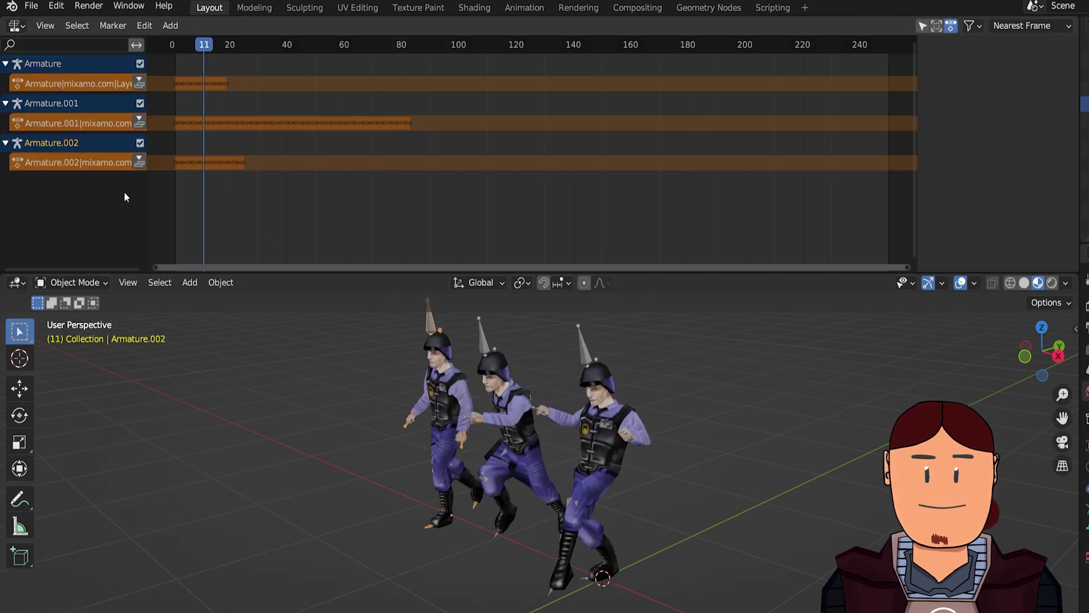
left_click(483, 343)
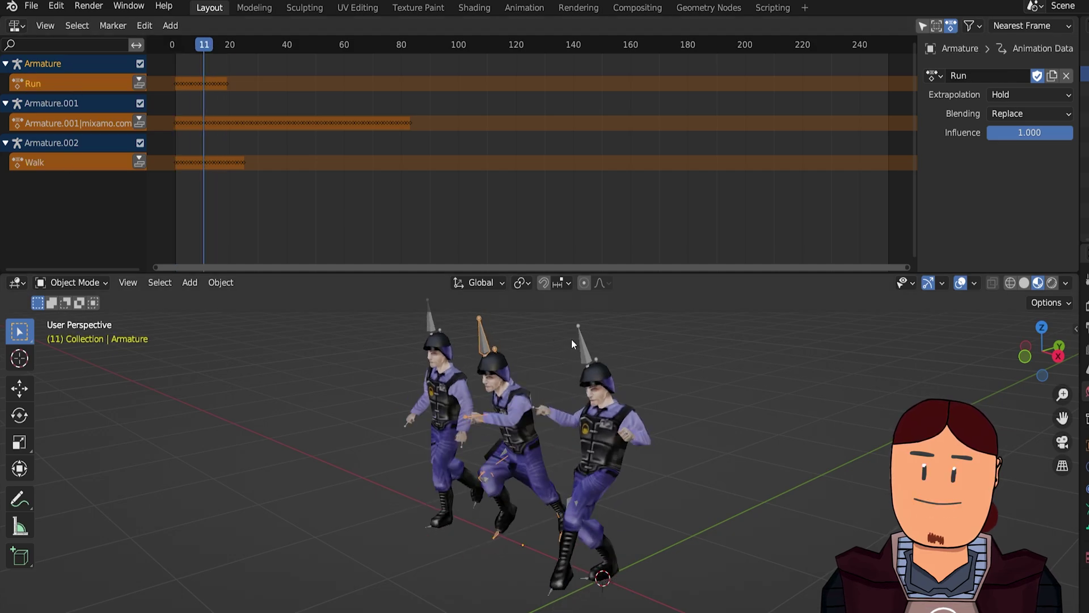
double_click(96, 121)
type("Sneak")
key("Return")
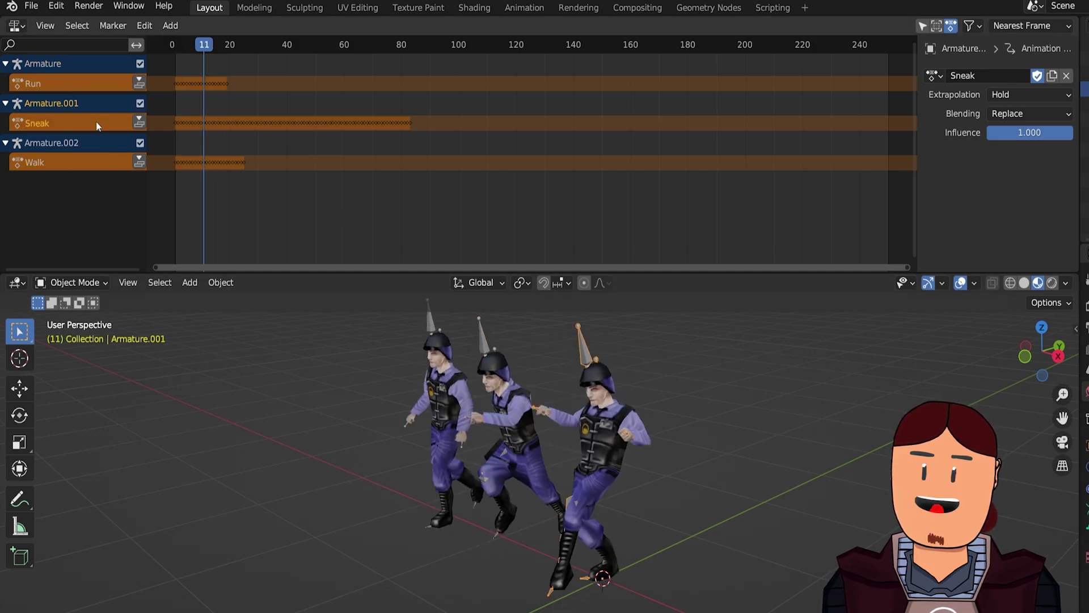
Push the Run, Sneak and Walk actions down into NLA strips.
left_click(358, 112)
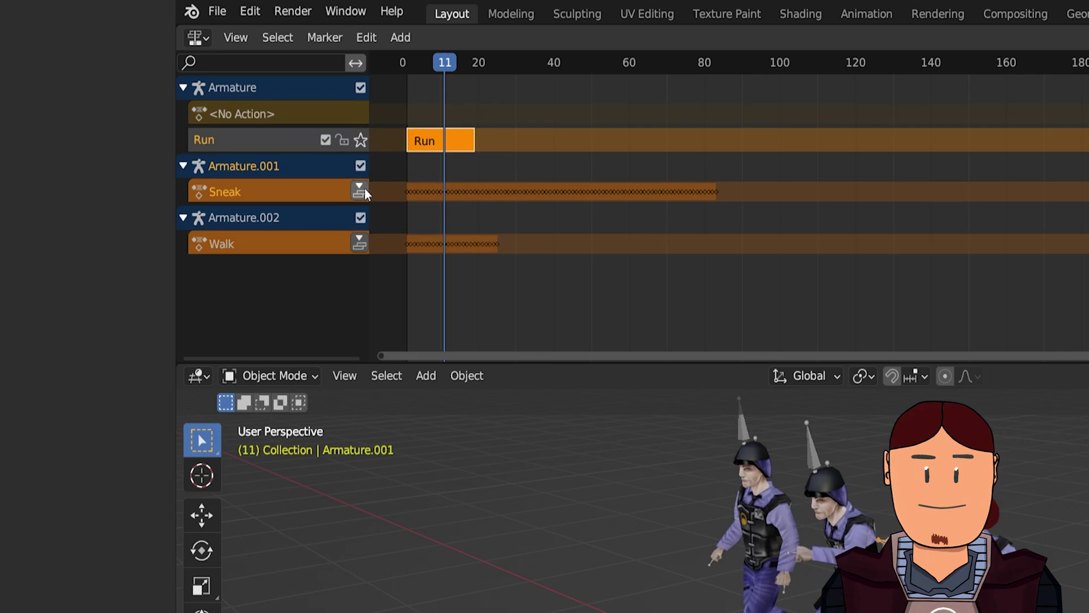
left_click(360, 188)
left_click(356, 267)
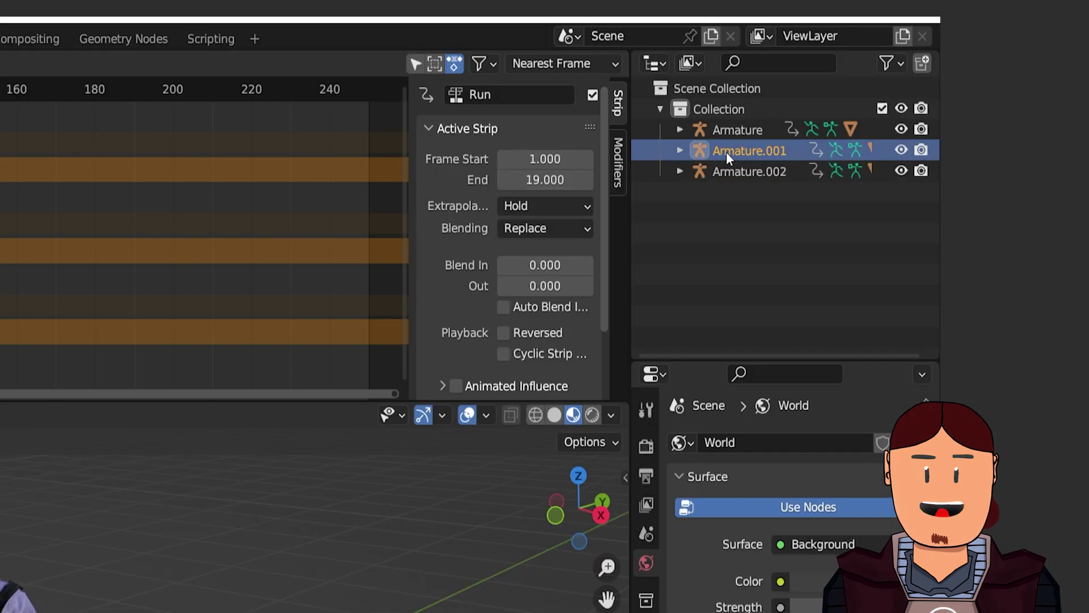
Delete the extra armatures with their hierarchies, keeping one armature selected.
left_click(737, 169, "shift")
right_click(753, 153)
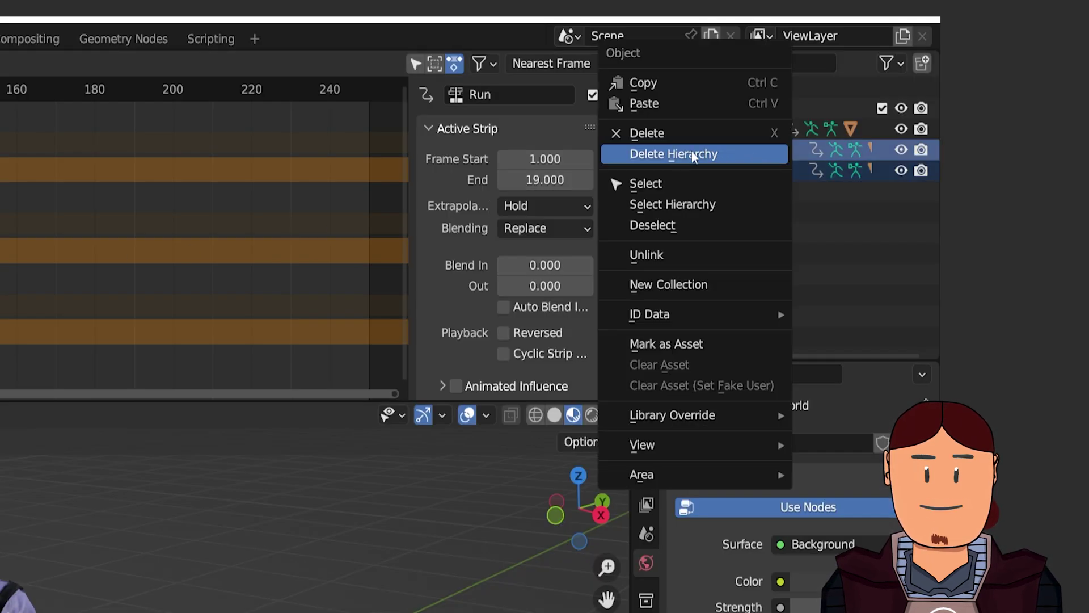
left_click(693, 154)
left_click(724, 128)
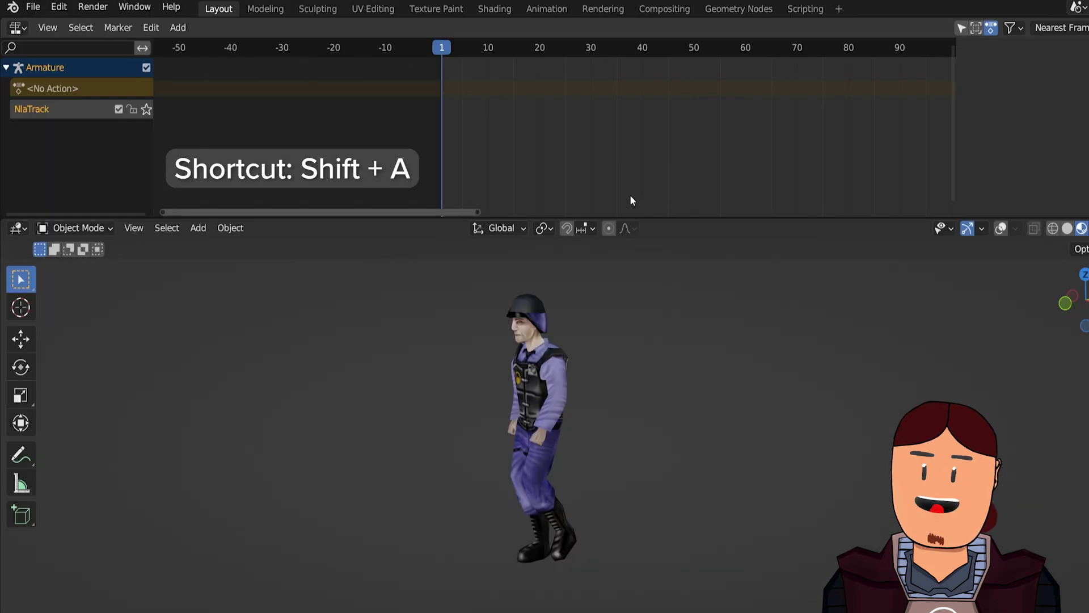
Add Walk and then Run strips to the track and preview walking into running.
key("shift+a")
left_click(478, 174)
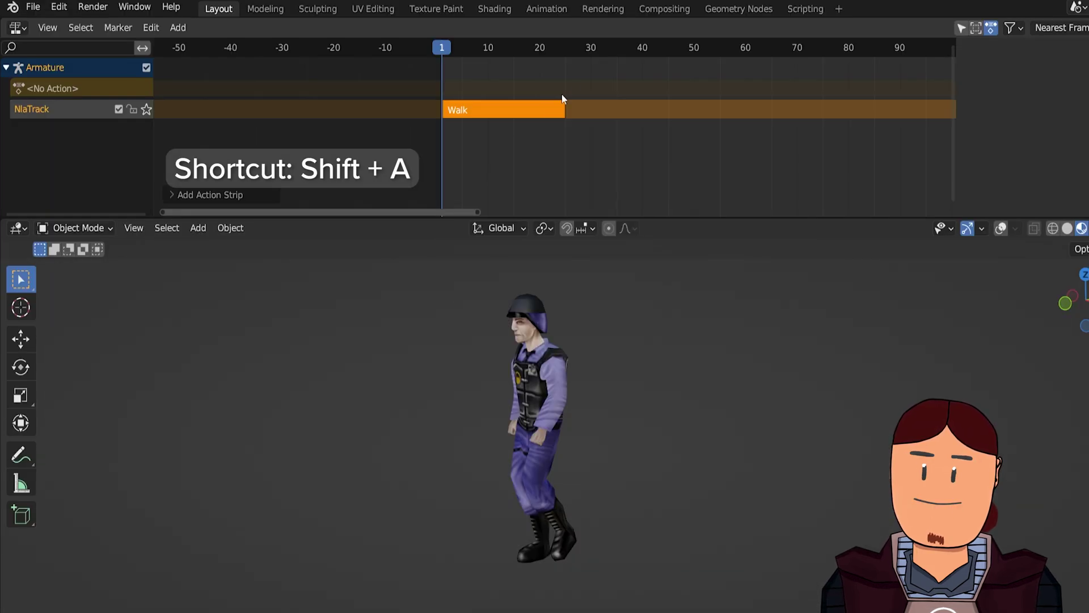
key("shift+a")
left_click(612, 117)
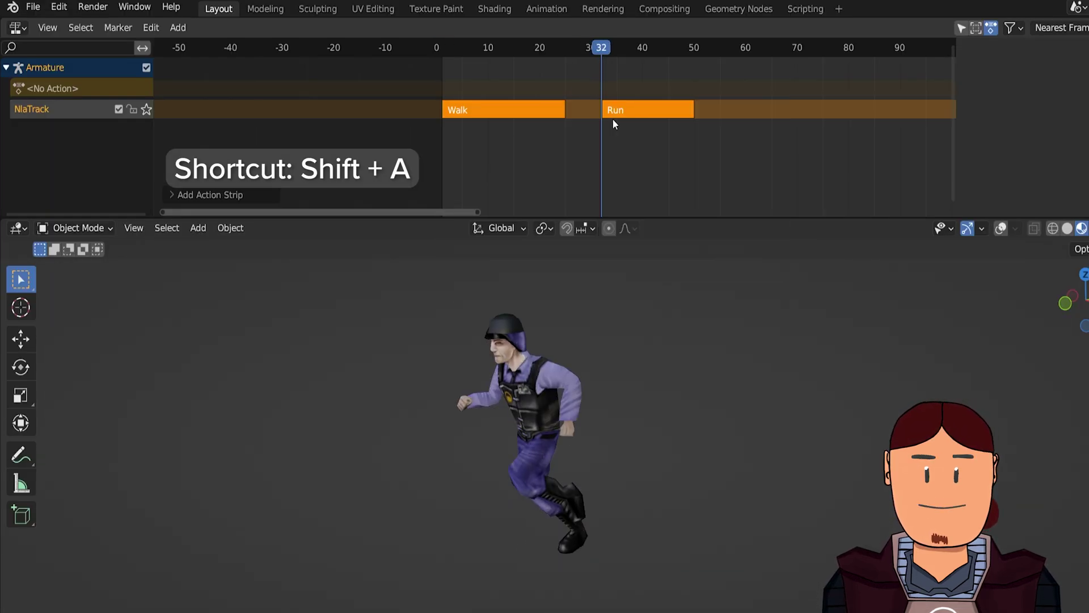
left_click(547, 136)
mouse_move(546, 137)
left_mouse_down()
mouse_move(602, 136)
mouse_move(542, 100)
left_mouse_up()
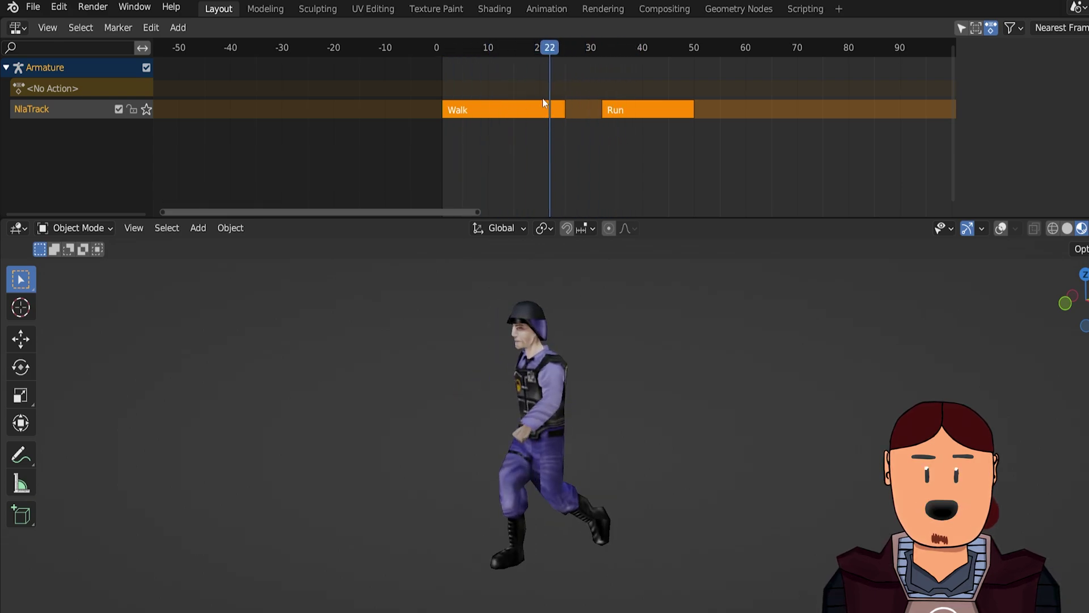
left_click(543, 108)
key("n")
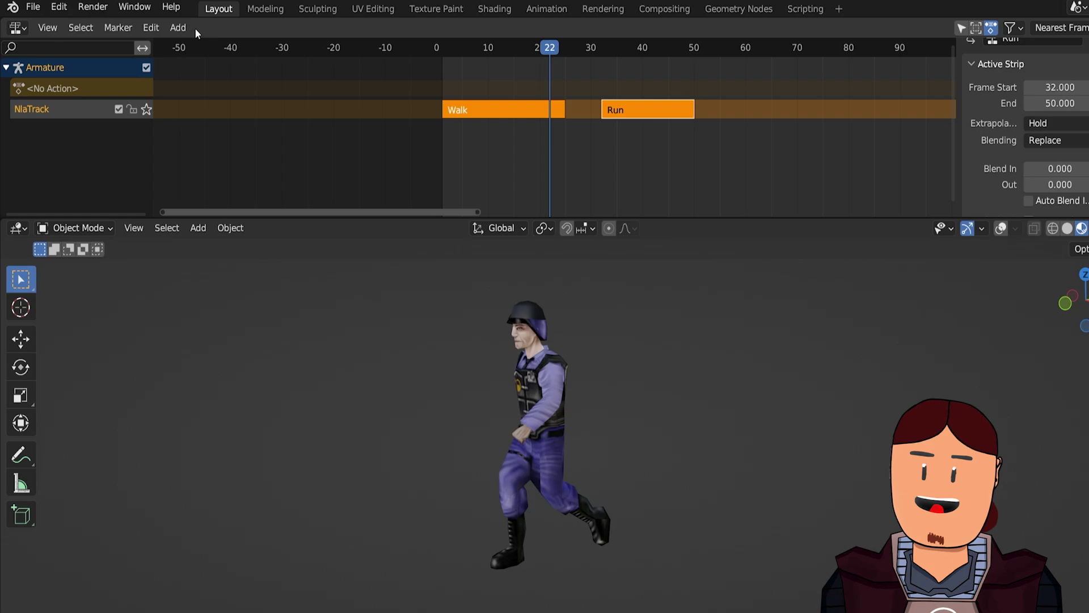
Add a transition strip between Walk and Run, preview it, and enter the Run action.
left_click(178, 27)
left_click(254, 65)
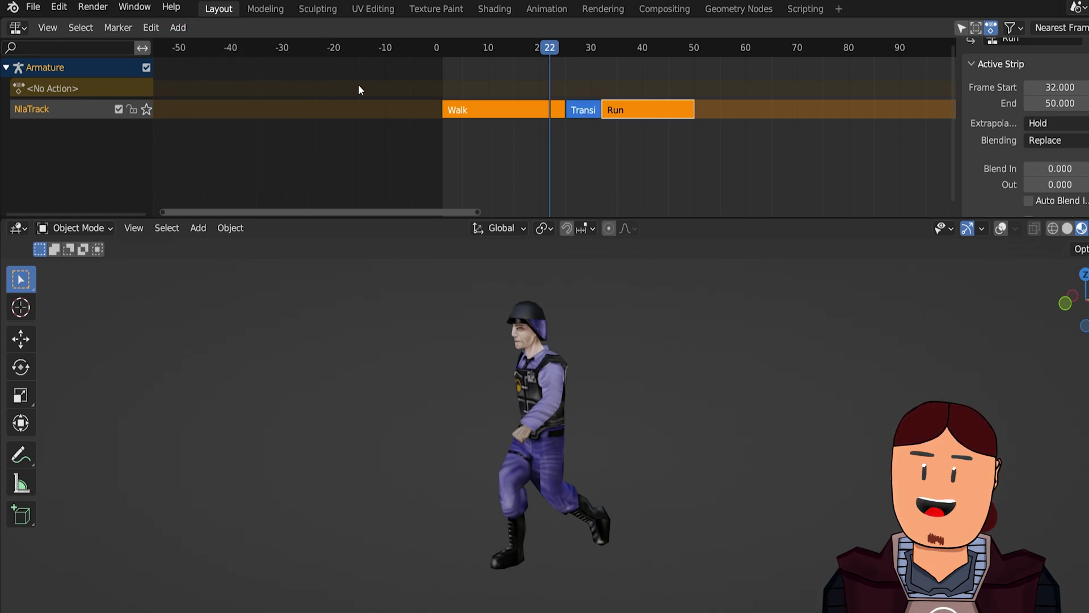
mouse_move(511, 144)
left_mouse_down()
mouse_move(686, 145)
mouse_move(517, 149)
mouse_move(642, 144)
left_mouse_up()
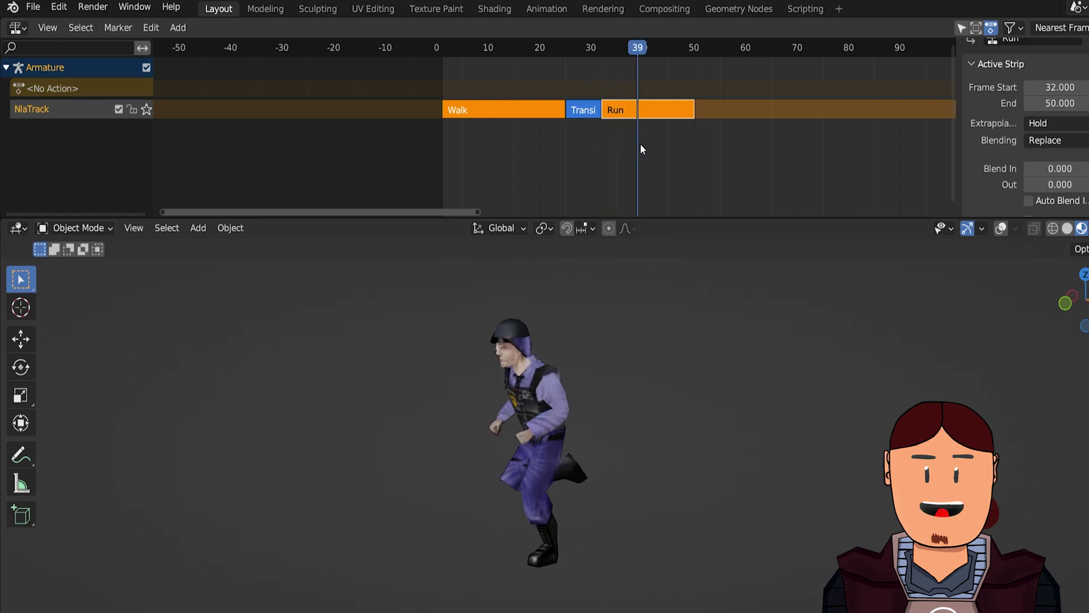
left_click(659, 116)
key("Tab")
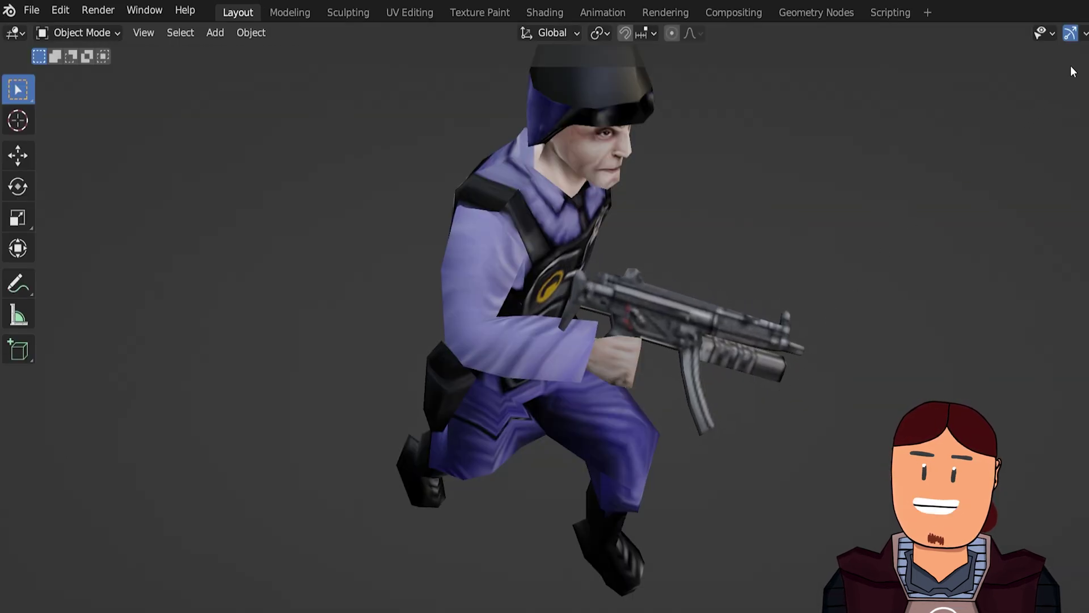
Locate the right-hand bone and the gun, showing overlays and bone names on the armature.
key("shift+alt+z")
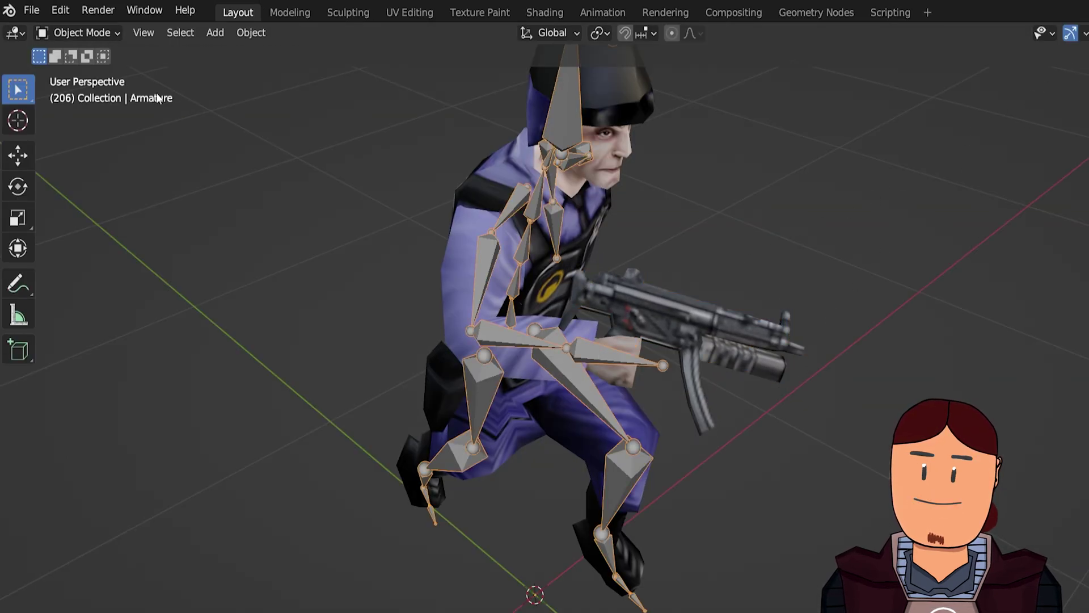
left_click(600, 354)
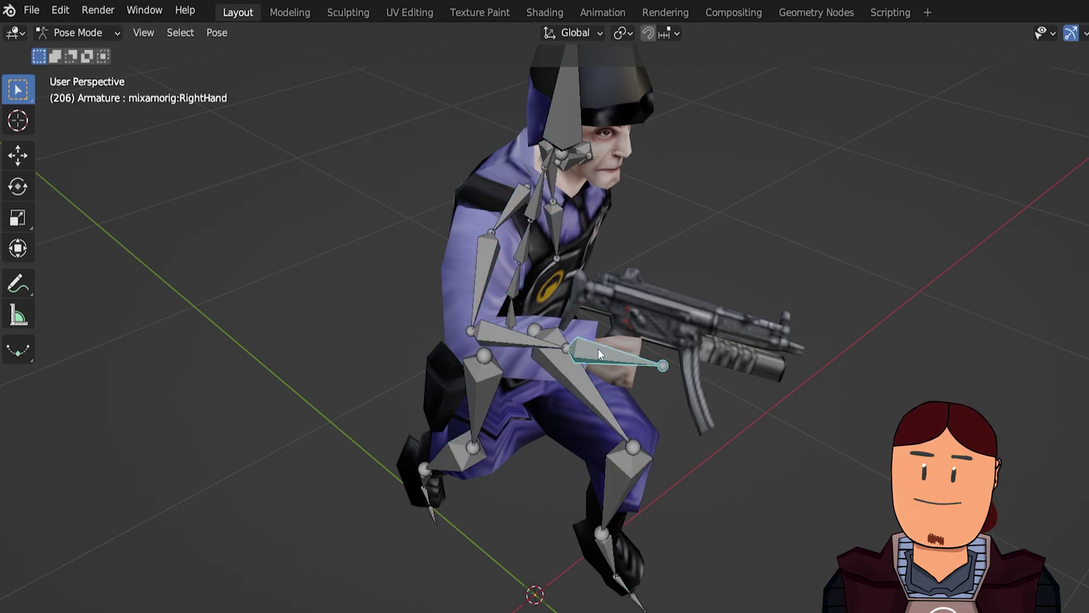
left_click(91, 53)
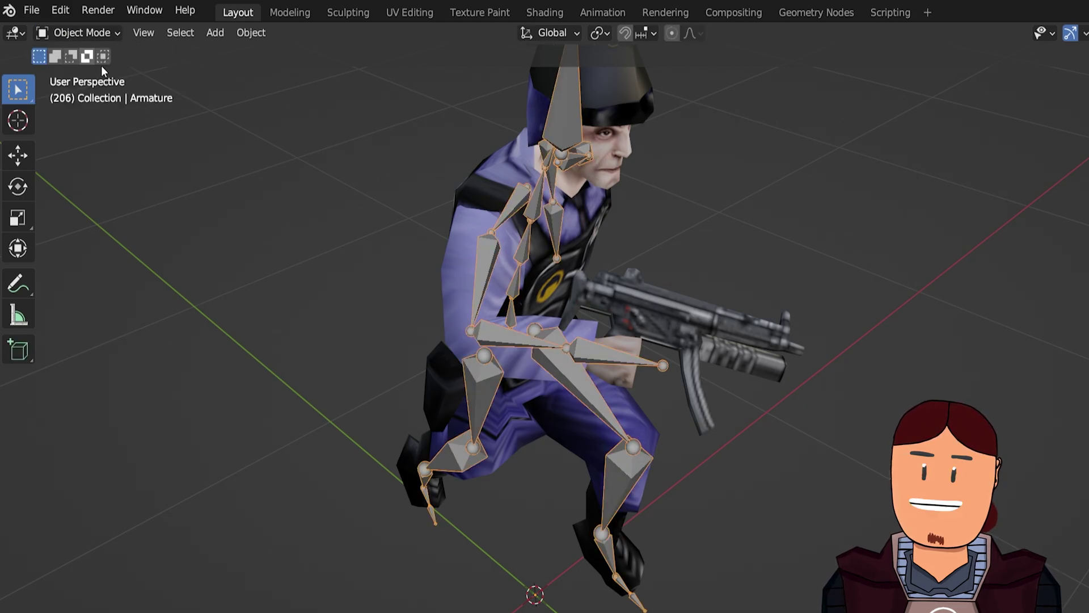
left_click(654, 308)
key("ctrl+p")
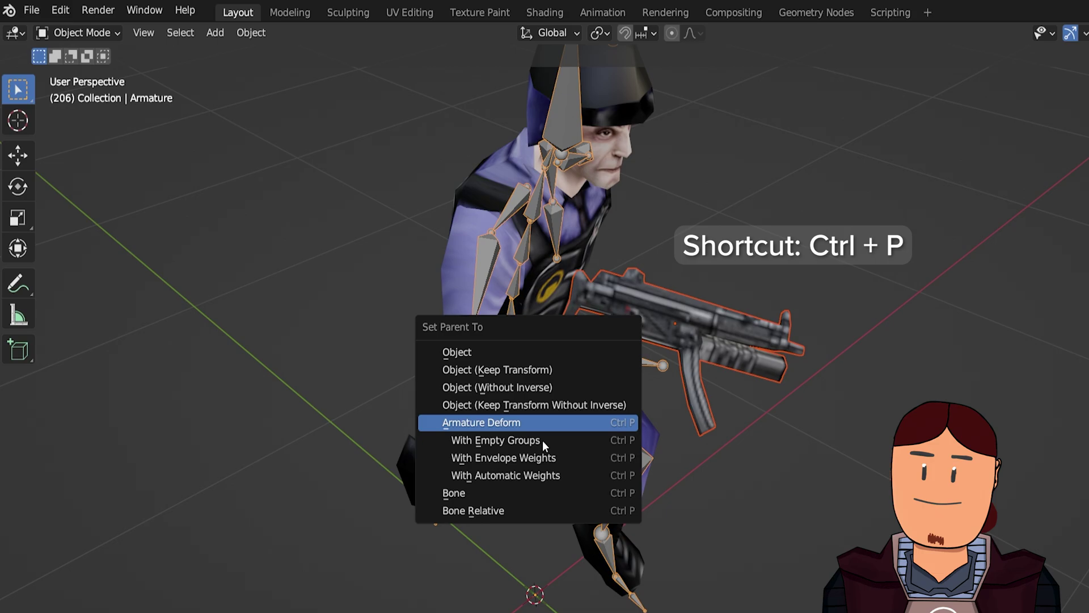
left_click(467, 492)
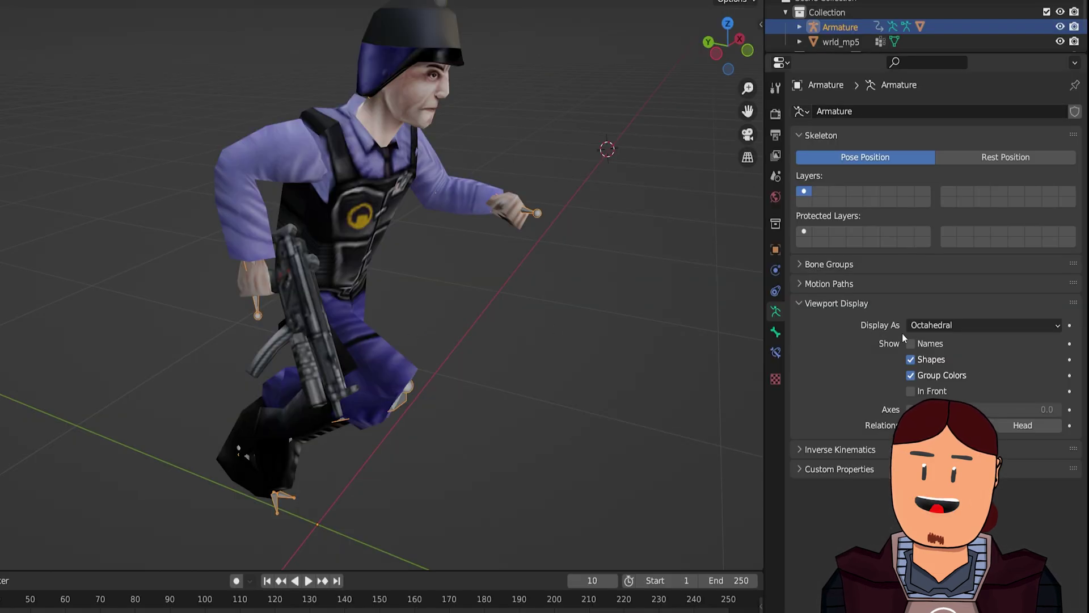
left_click(911, 343)
Give wrld_mp5 a Child Of constraint targeting Armature bone mixamorig:RightHand, with Set Inverse.
left_click(315, 308)
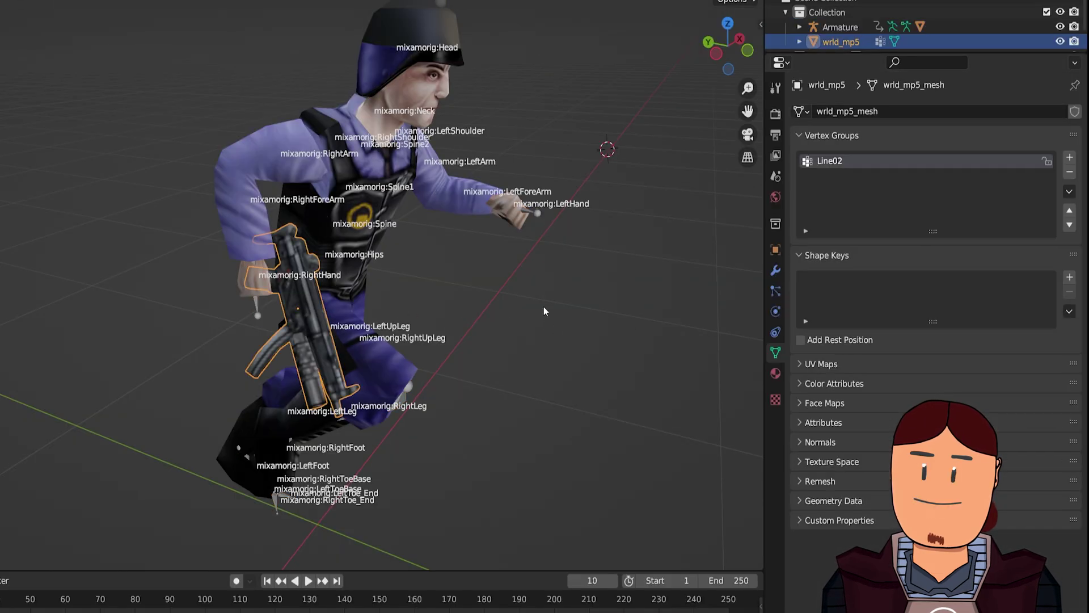
left_click(776, 333)
left_click(851, 112)
left_click(1015, 186)
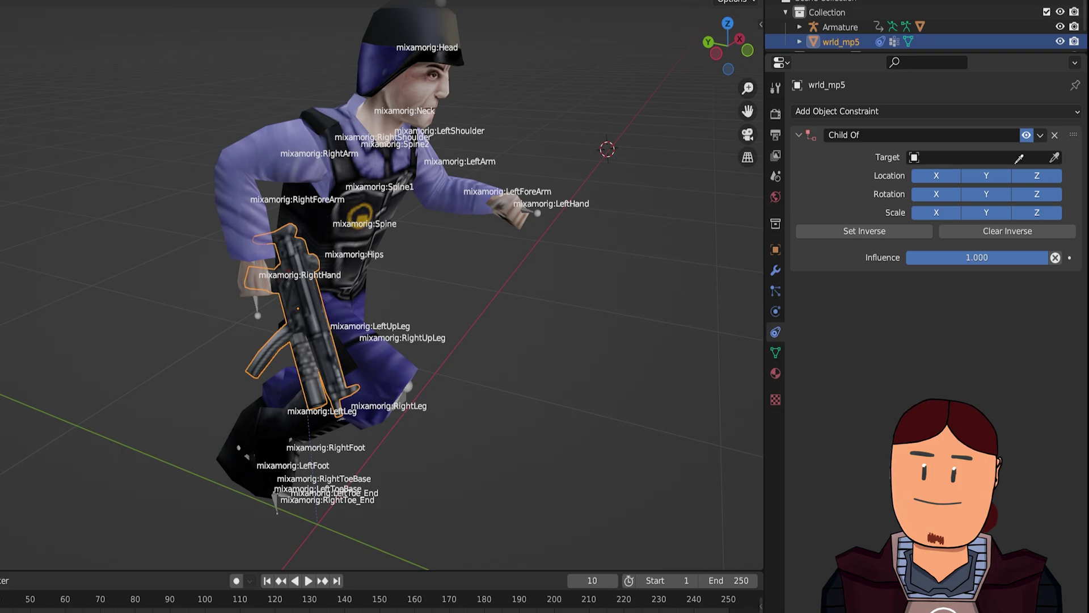
left_click(259, 299)
left_click(949, 173)
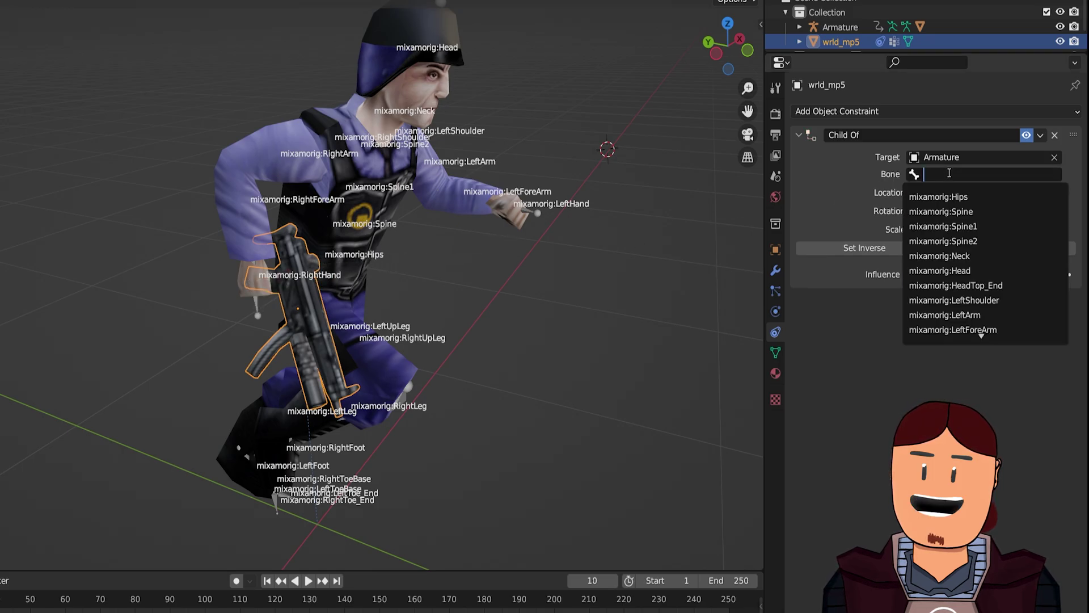
left_click(978, 285)
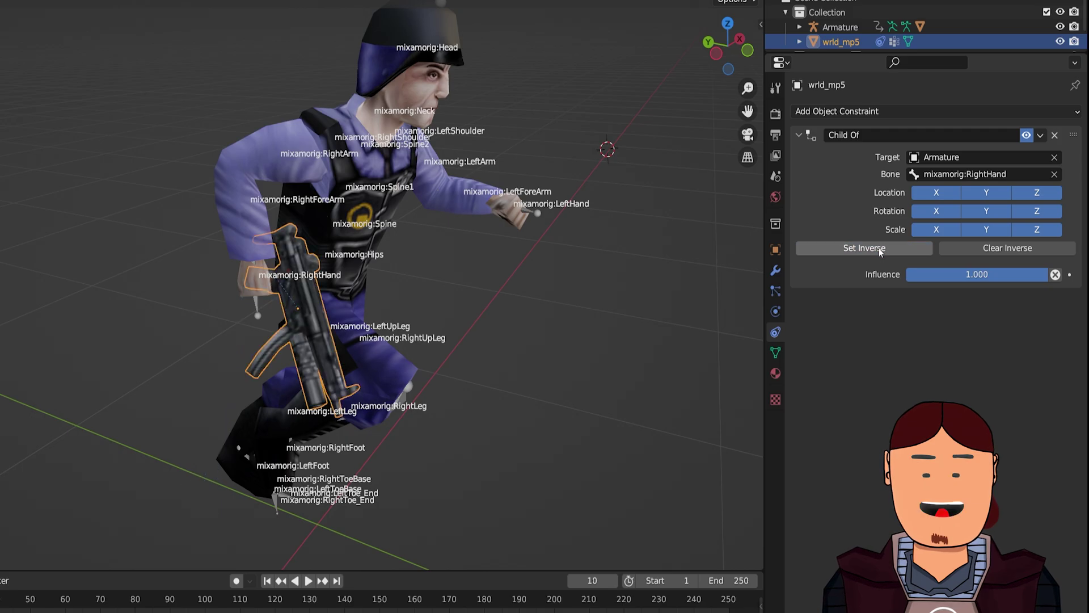
left_click(964, 246)
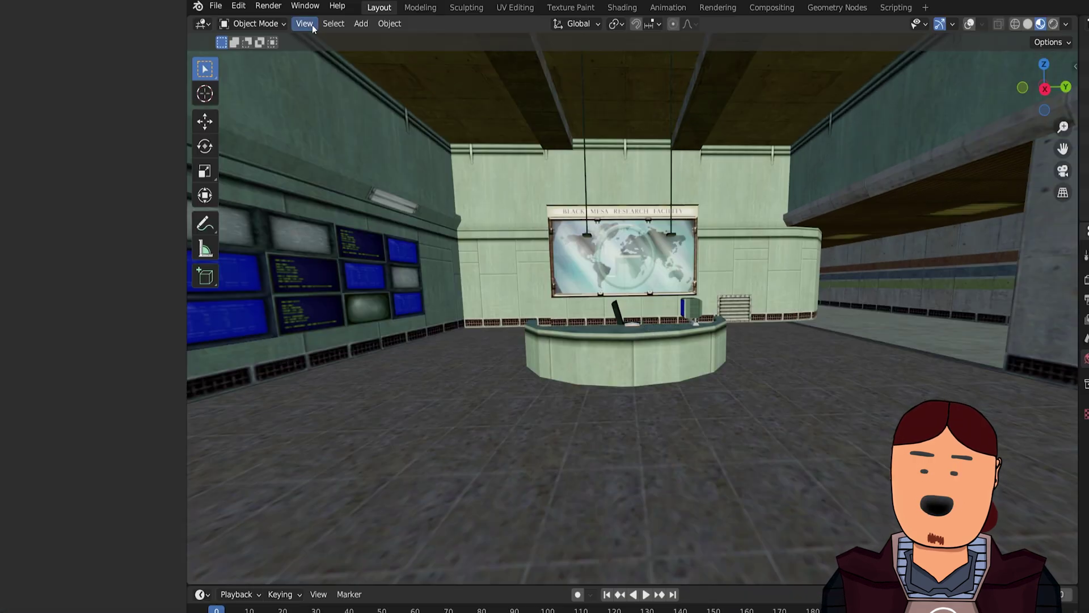
Assign Shift+F to walk navigation and walk through the lobby toward the reception desk.
left_click(311, 27)
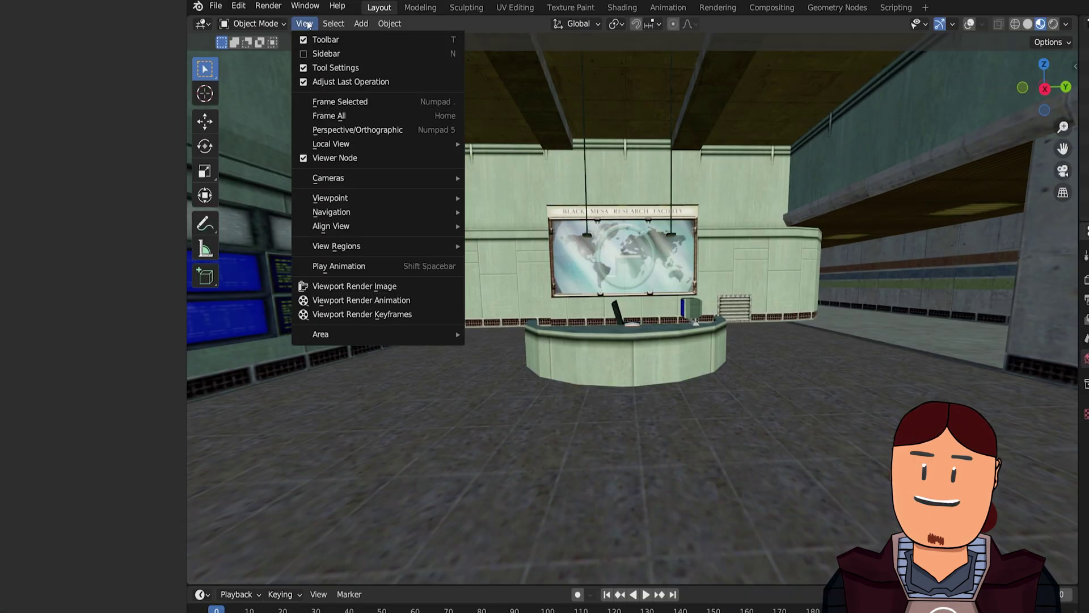
mouse_move(374, 212)
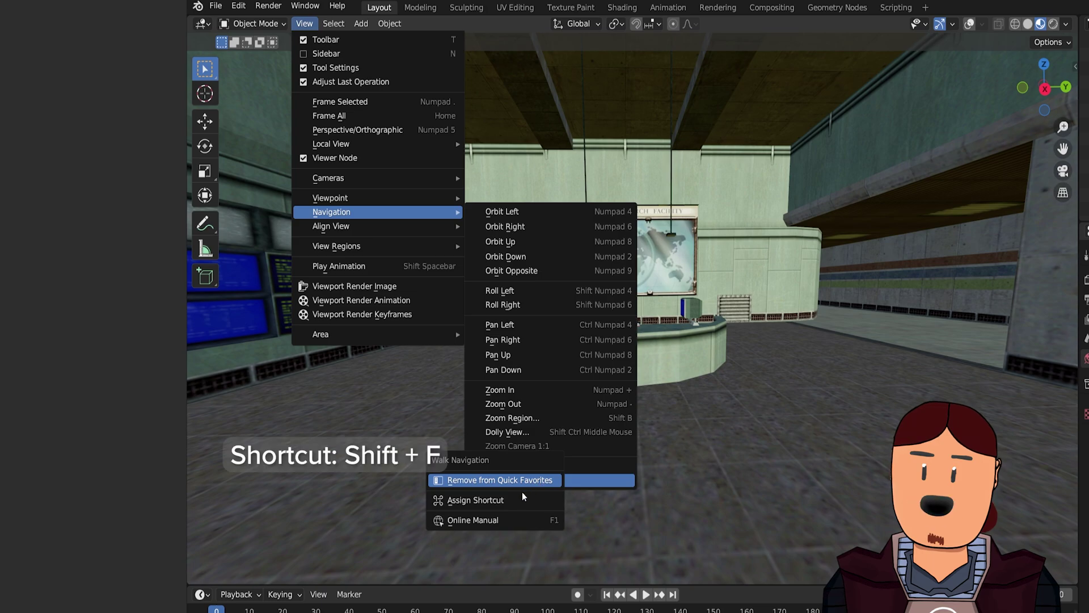
key("shift+f")
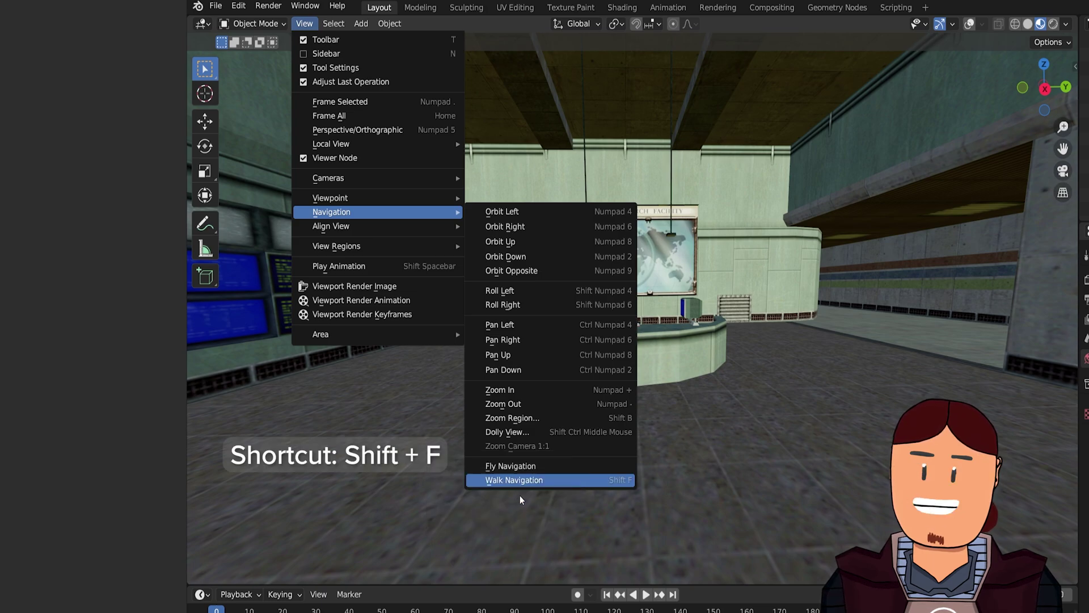
left_click(617, 481)
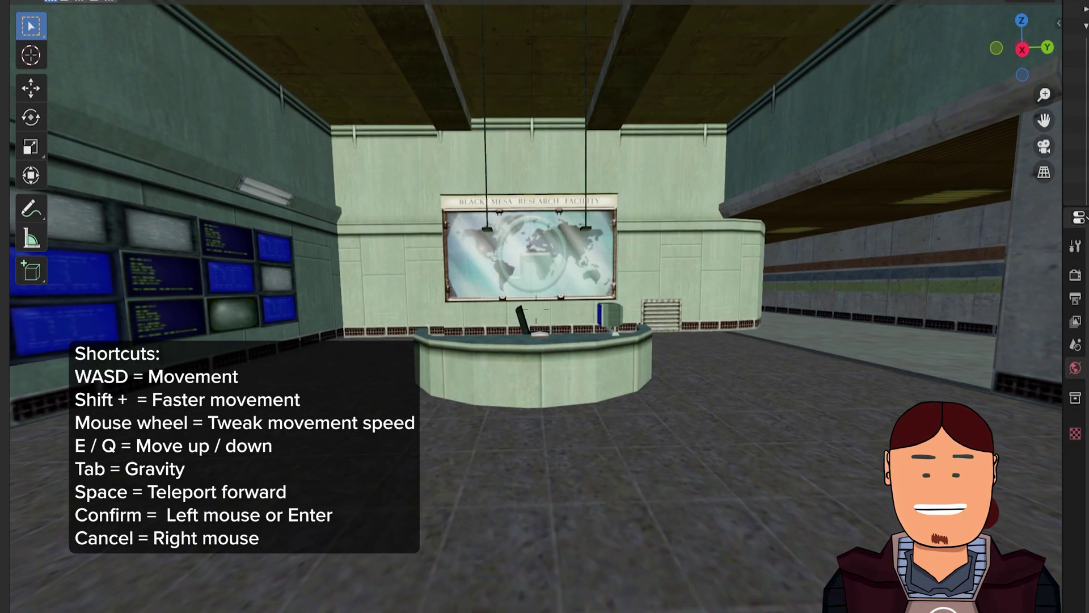
key("w")
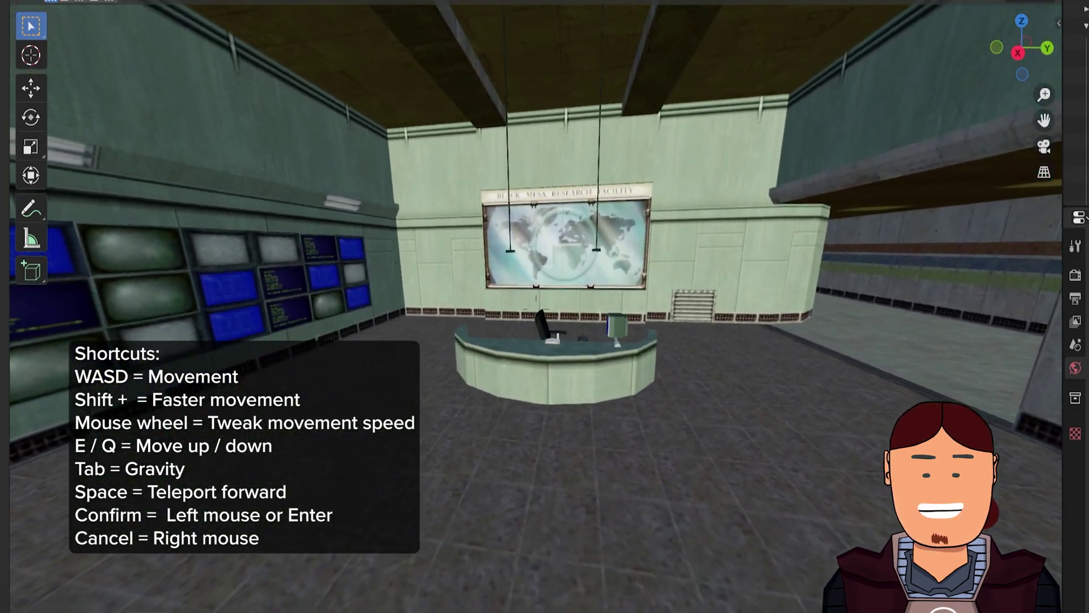
key("w")
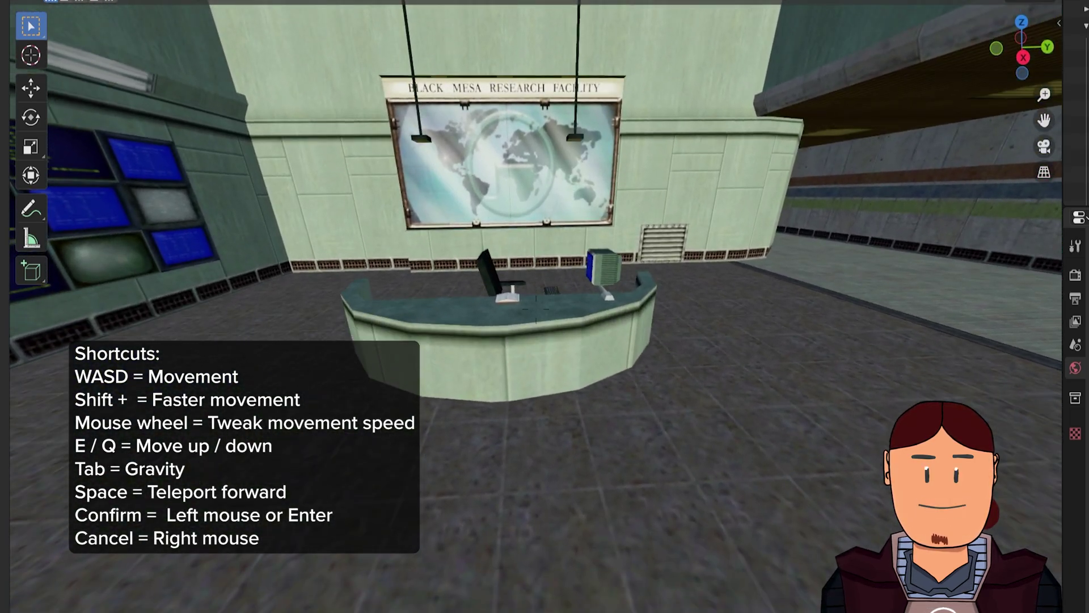
key("w")
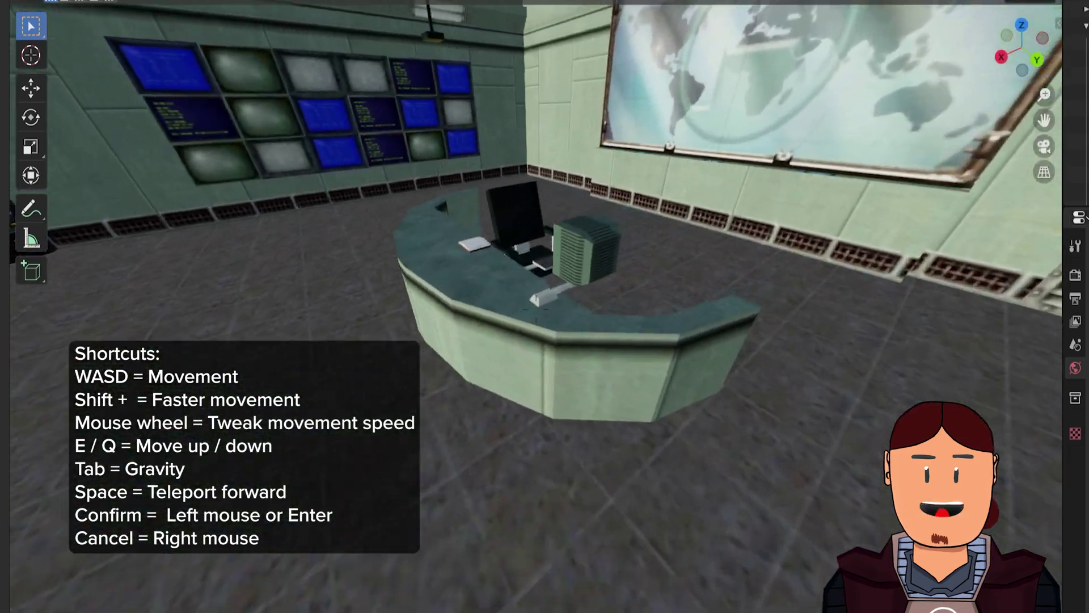
Walk past the desk, then lower the viewport focal length from 50 mm to 2.8 mm.
key("s")
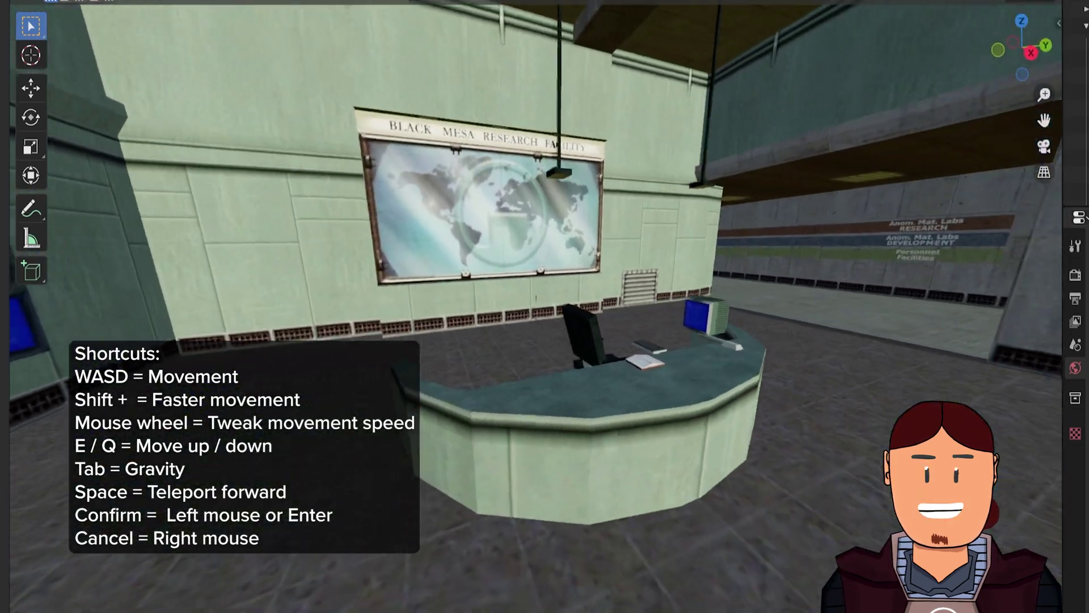
key("w")
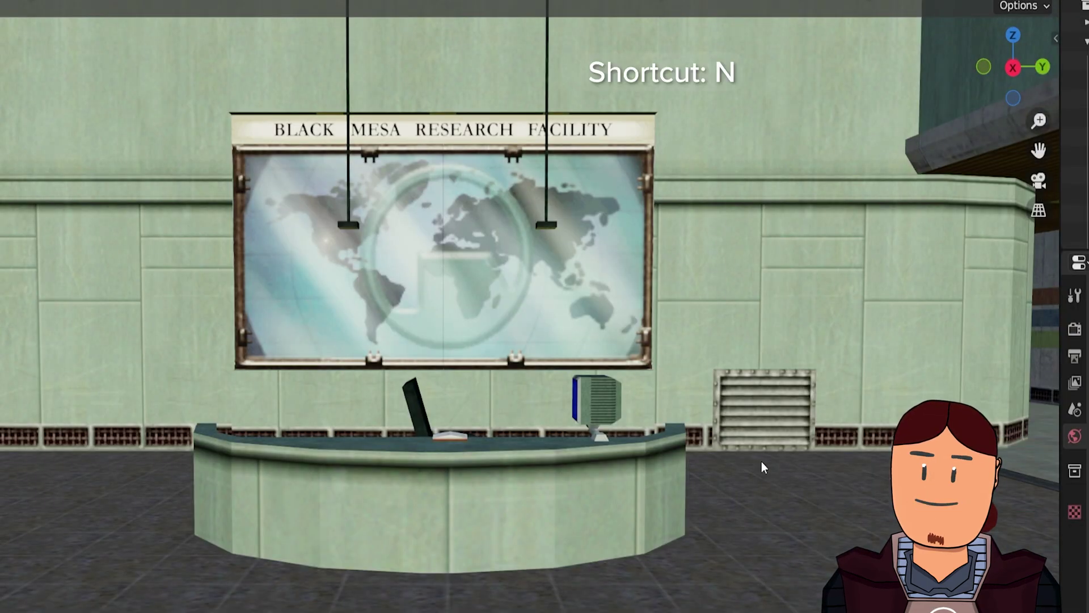
key("n")
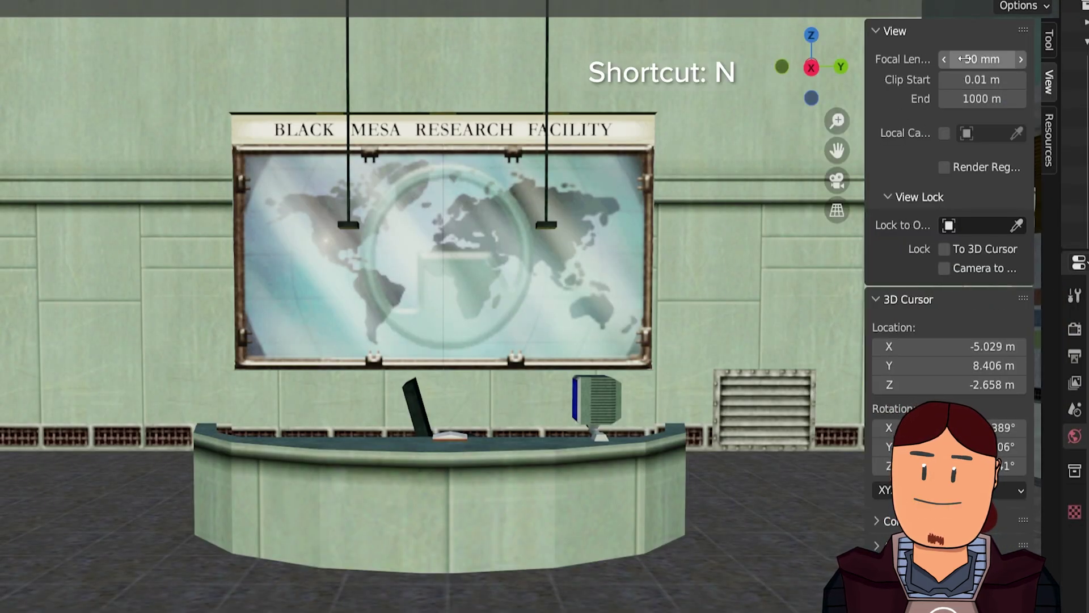
mouse_move(981, 59)
left_mouse_down()
mouse_move(885, 59)
mouse_move(982, 59)
left_mouse_up()
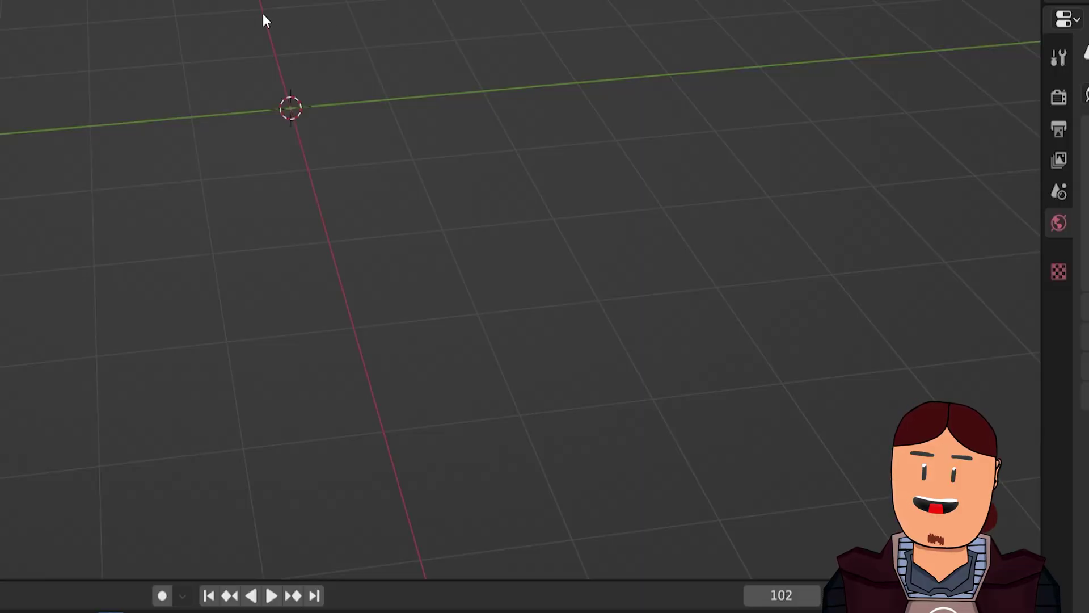
Import the GoldSrc map c1a0d.bsp from the maps folder.
key("F4")
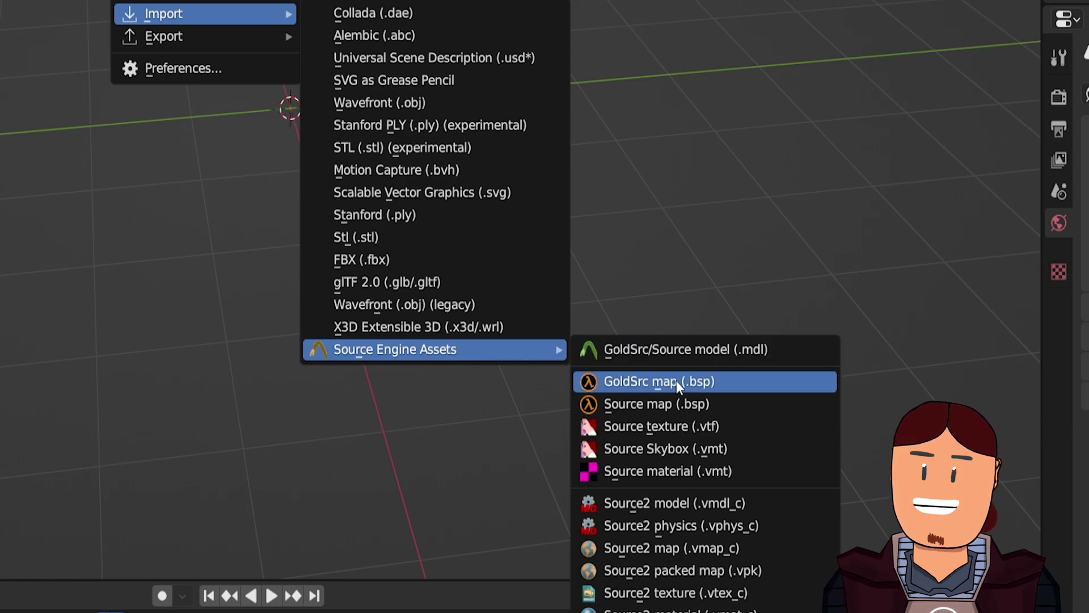
left_click(652, 381)
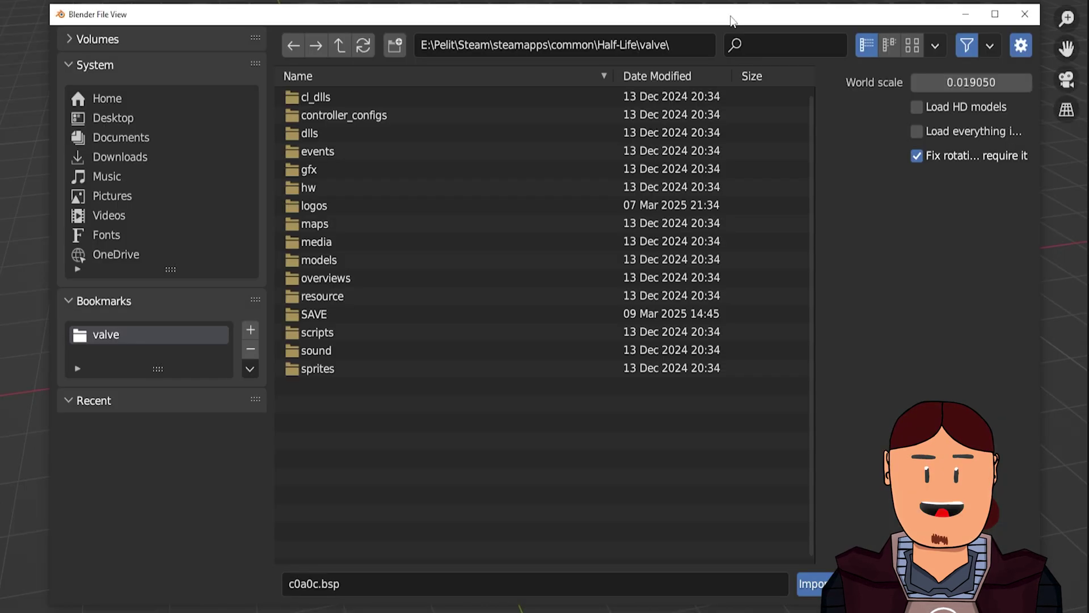
left_click(343, 224)
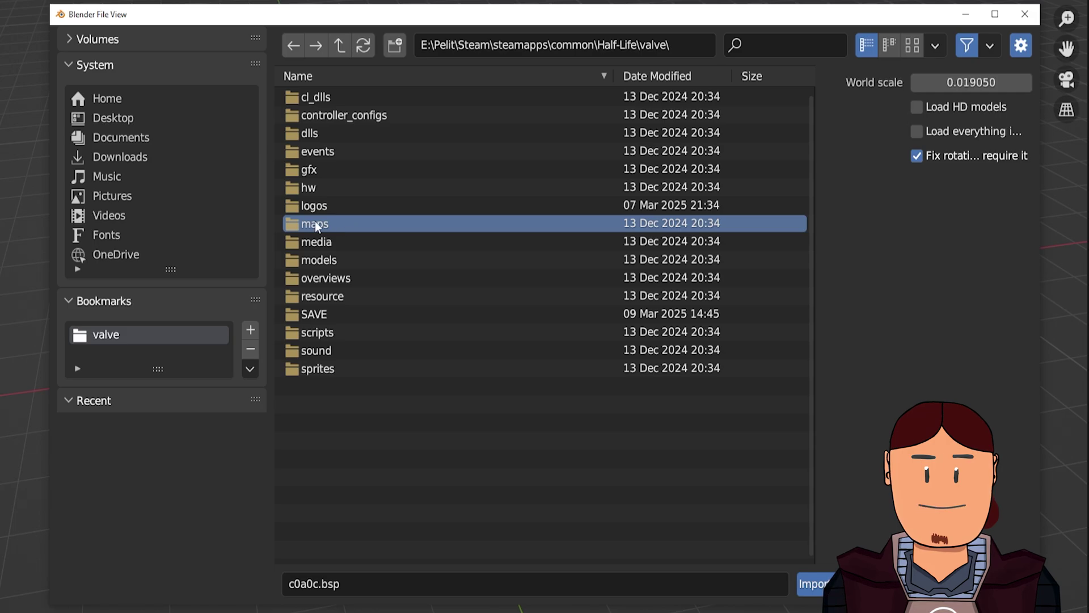
double_click(316, 224)
left_click(318, 153)
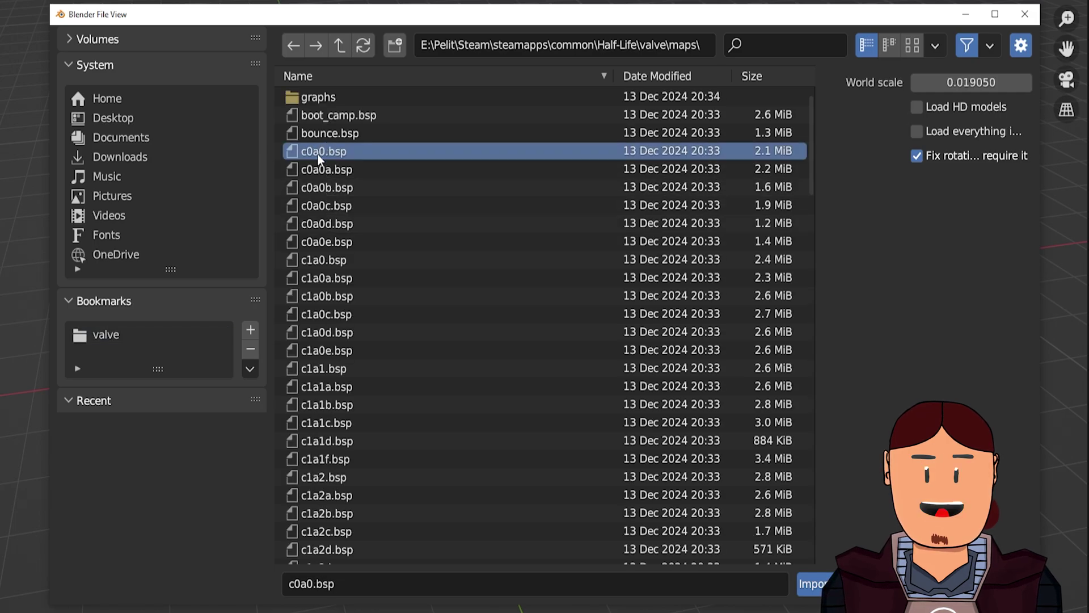
mouse_move(807, 117)
left_mouse_down()
mouse_move(804, 237)
mouse_move(828, 471)
mouse_move(795, 203)
mouse_move(801, 99)
left_mouse_up()
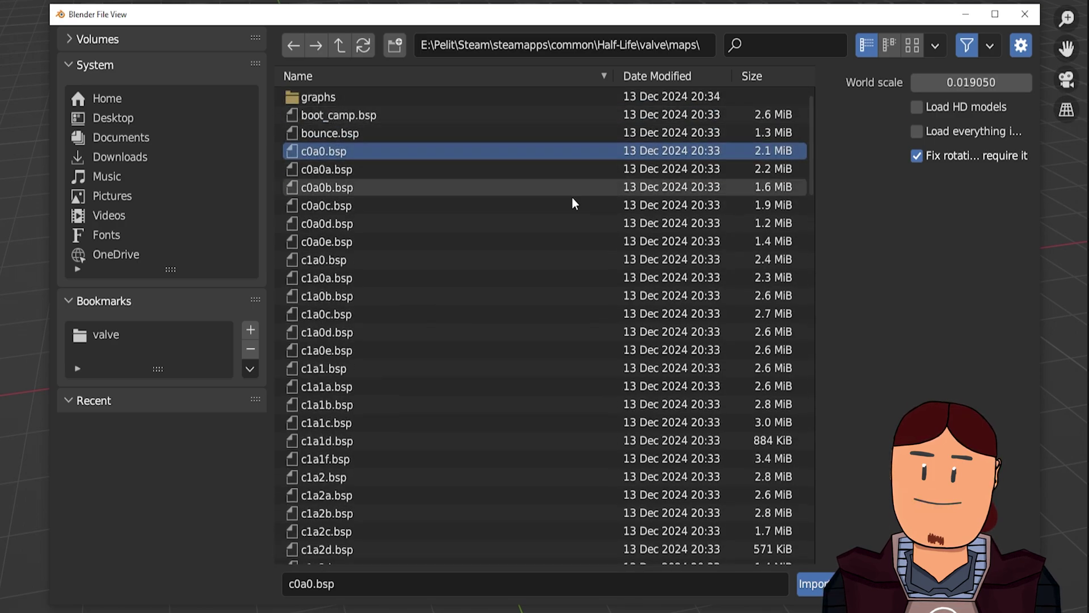
double_click(370, 332)
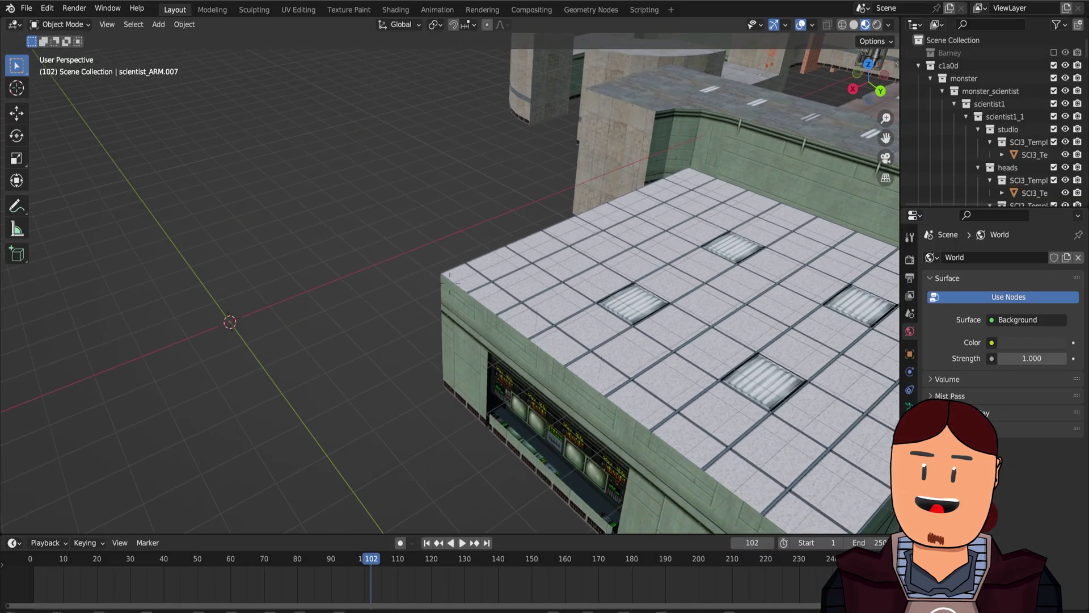
Fly through the map to the scientist and move him along the X axis.
key("s")
key("w")
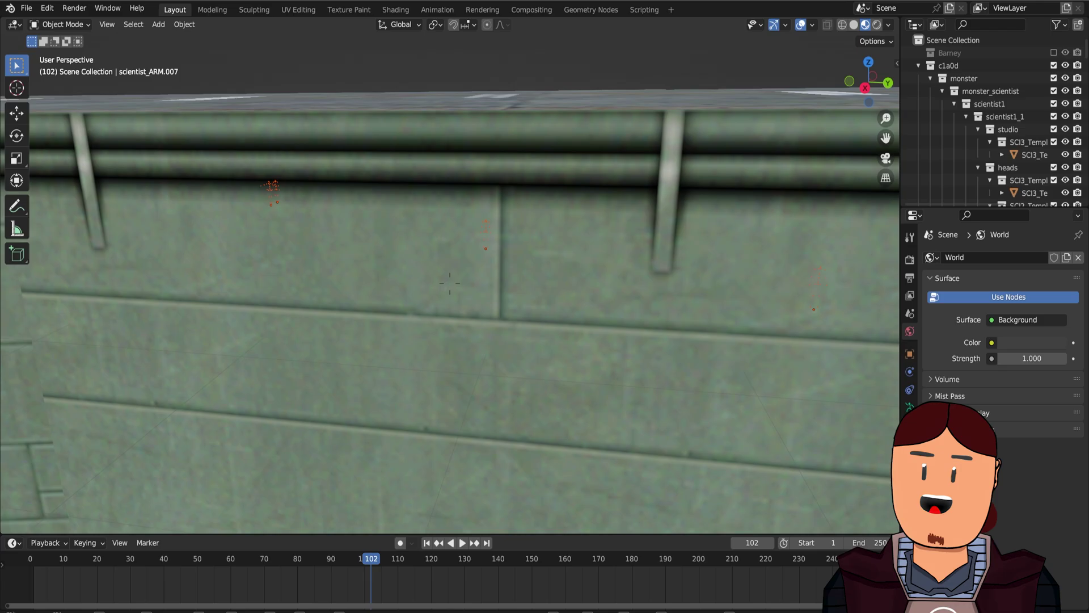
key("s")
key("w")
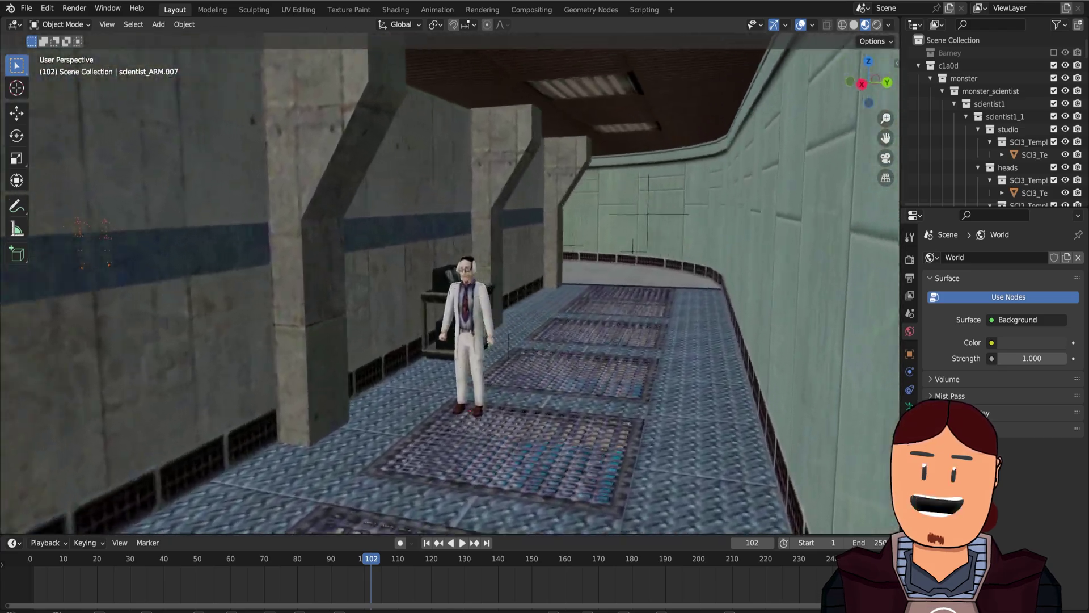
key("w")
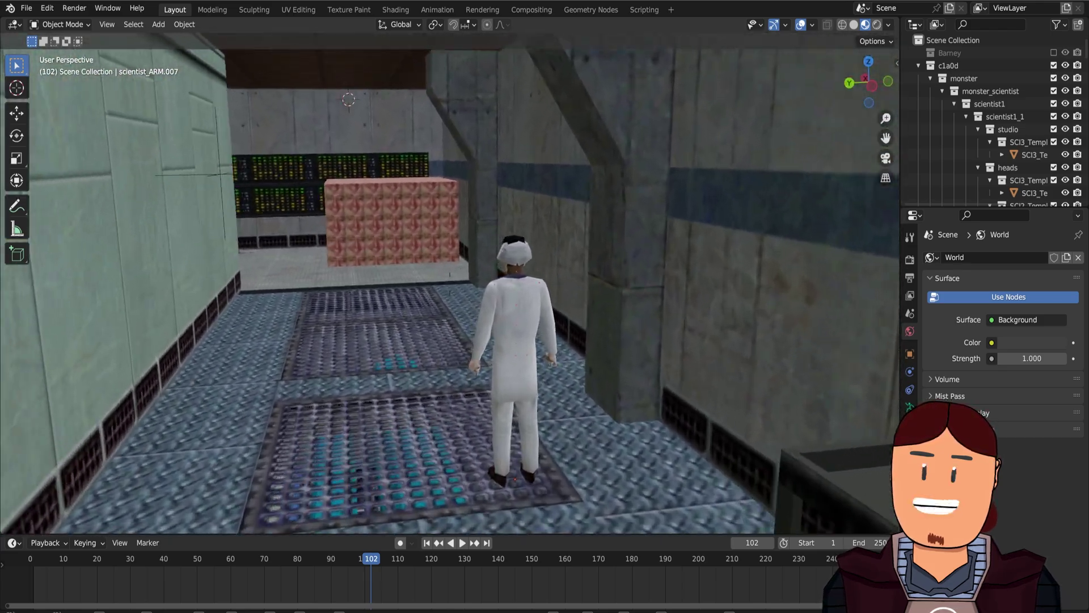
left_click(456, 302)
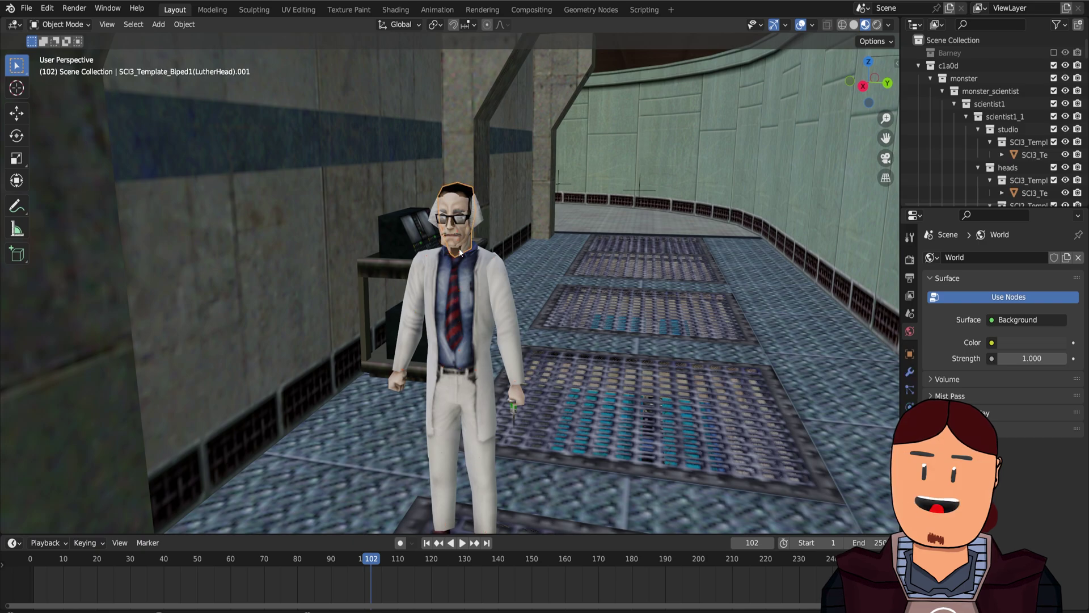
key("g")
key("x")
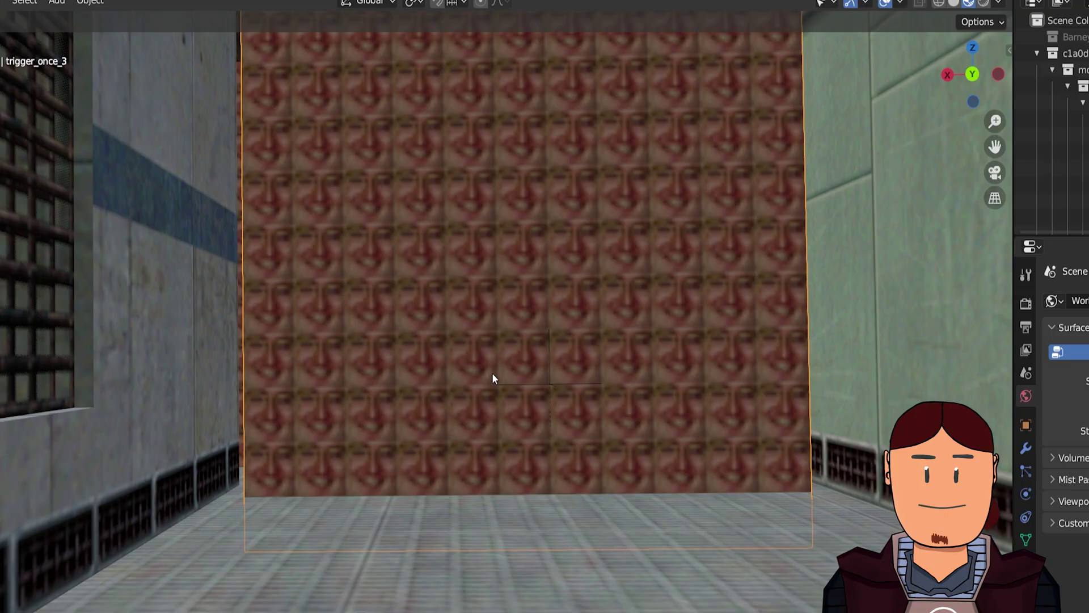
Select all objects sharing the face-texture material and delete them.
key("shift+l")
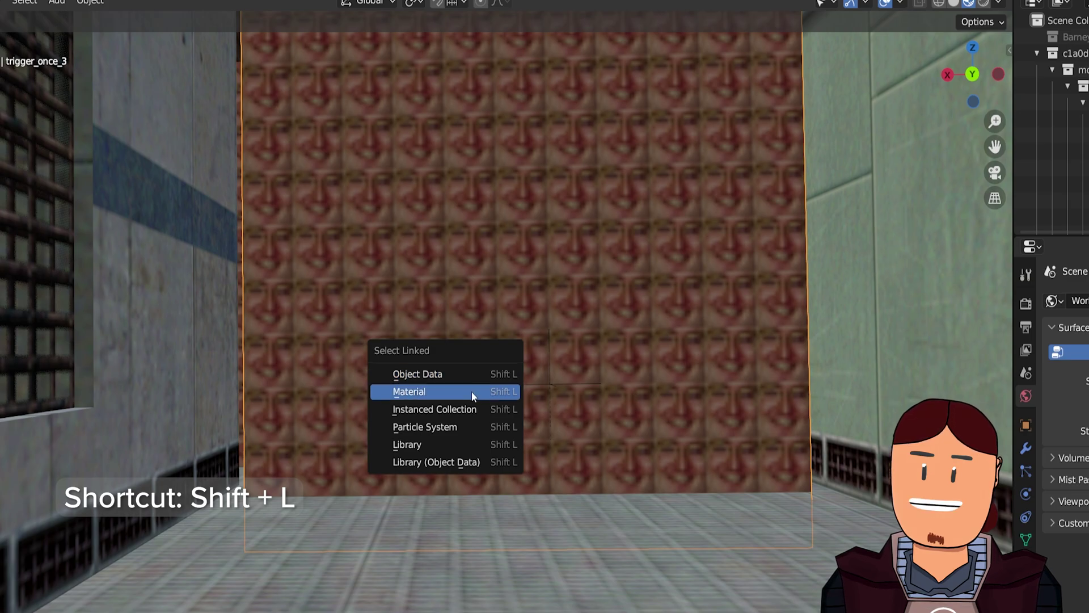
left_click(444, 392)
key("x")
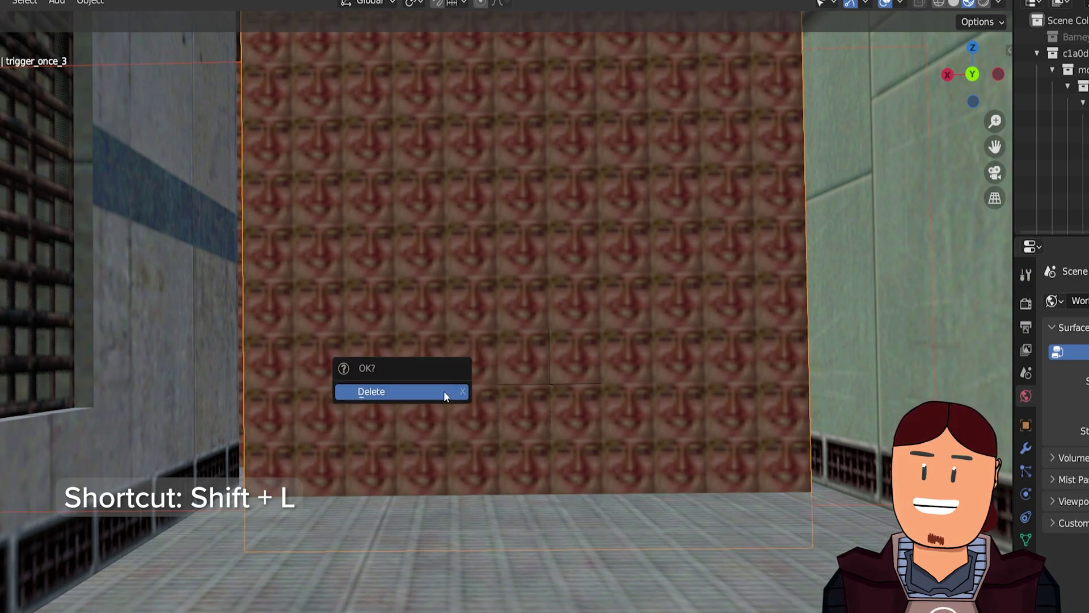
left_click(443, 391)
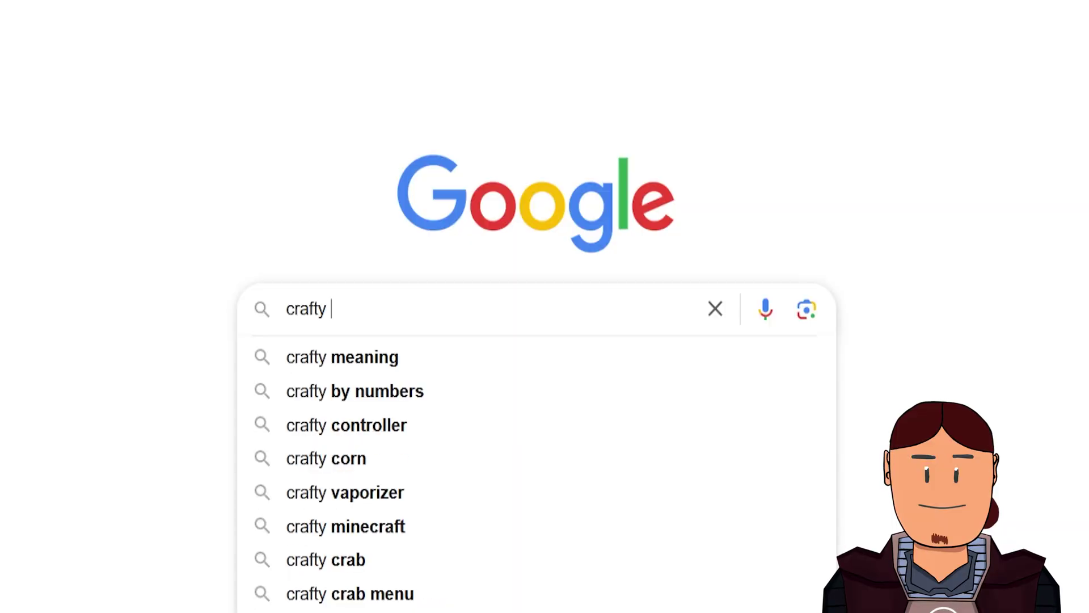
Search Google for 'crafty valve' and follow the Valve Developer Community article to Nem's Tools.
type("valve")
key("Return")
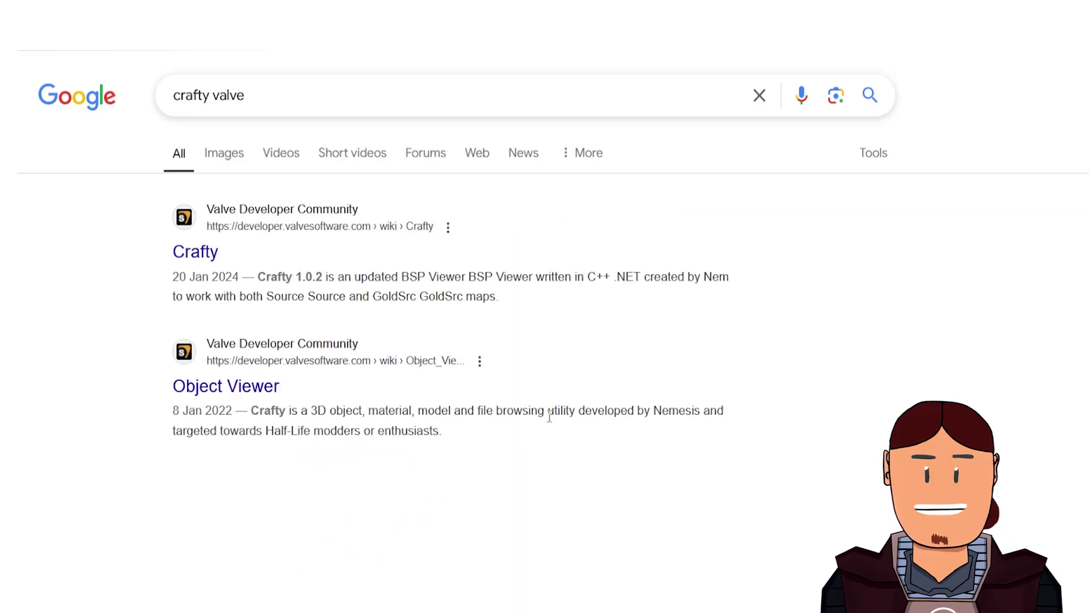
left_click(220, 252)
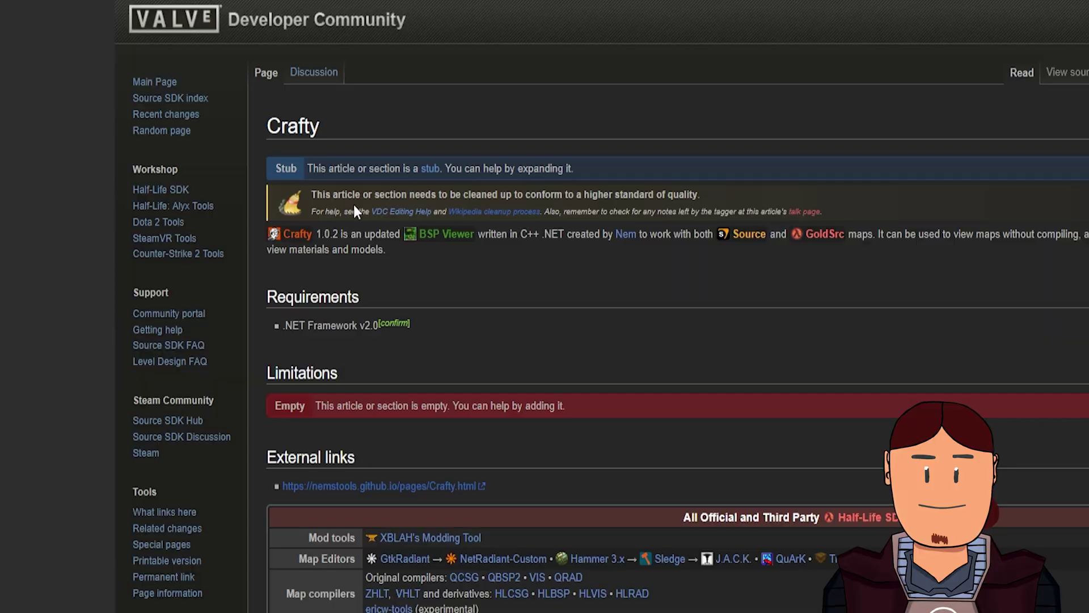
scroll(782, 355, "down", 3)
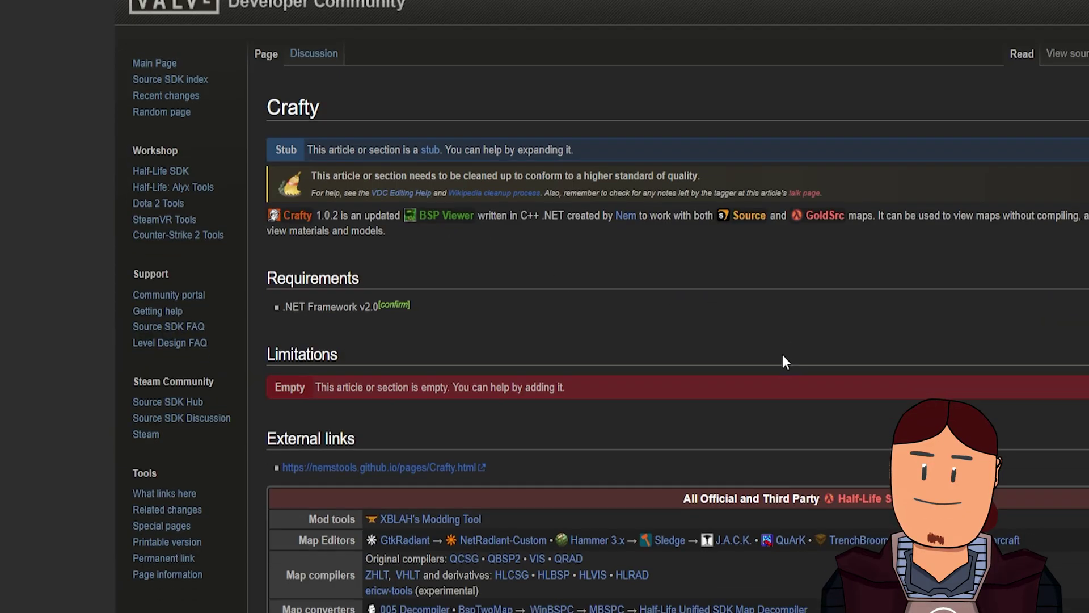
left_click(395, 313)
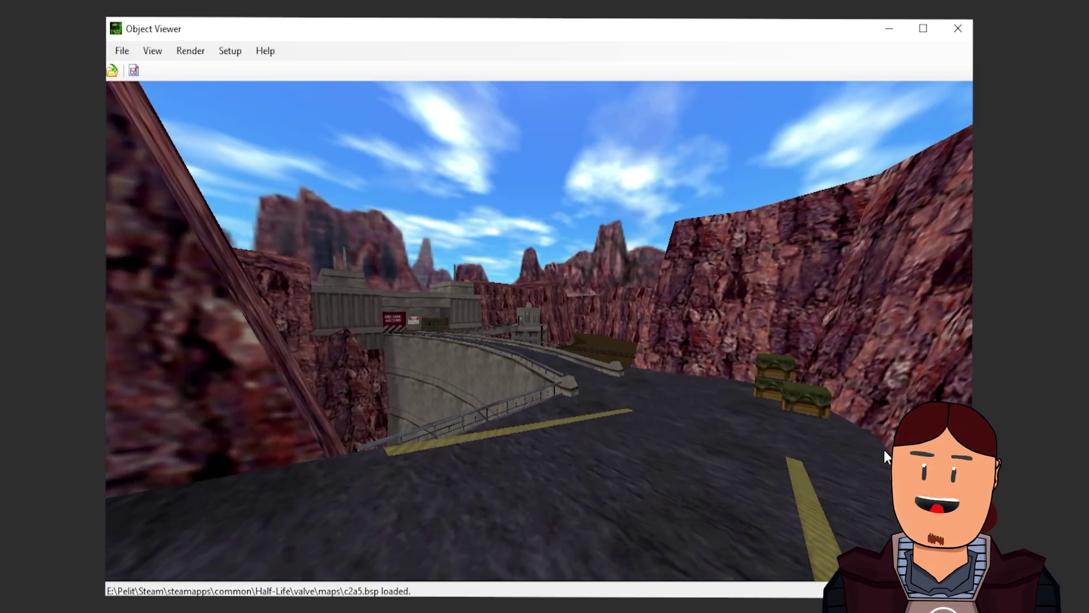
Fly forward through the loaded map, then switch Crafty's game profile to Half-Life.
key("Up")
key("Left")
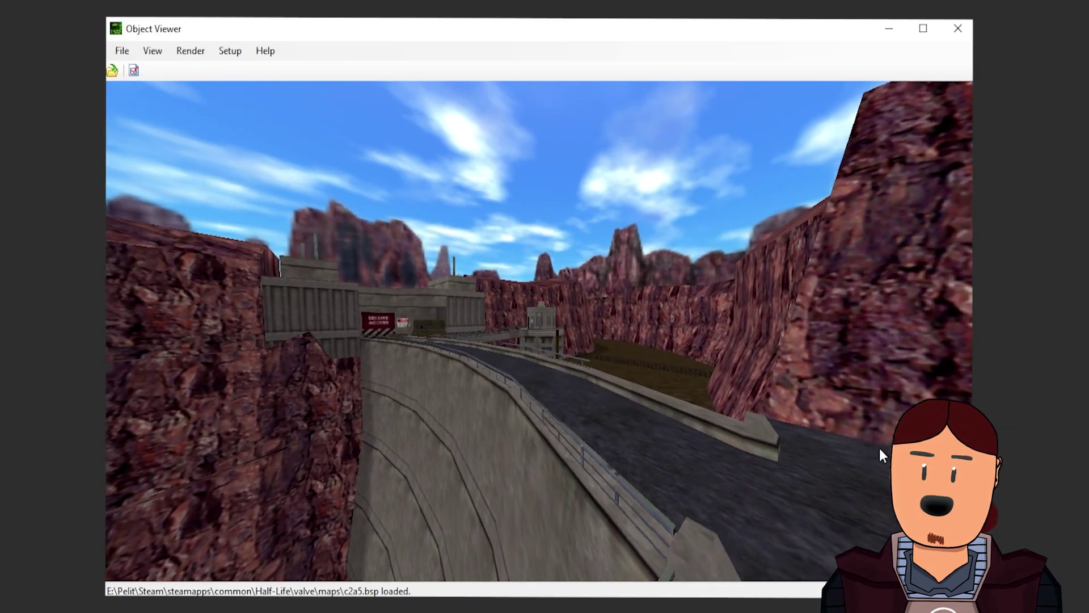
key("Up")
key("Left")
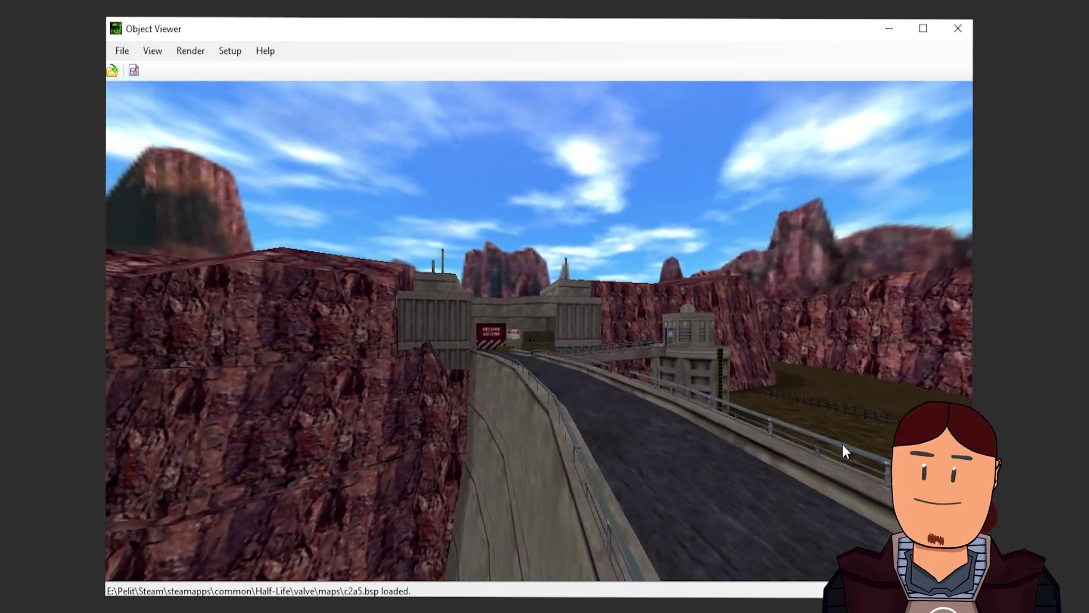
key("Up")
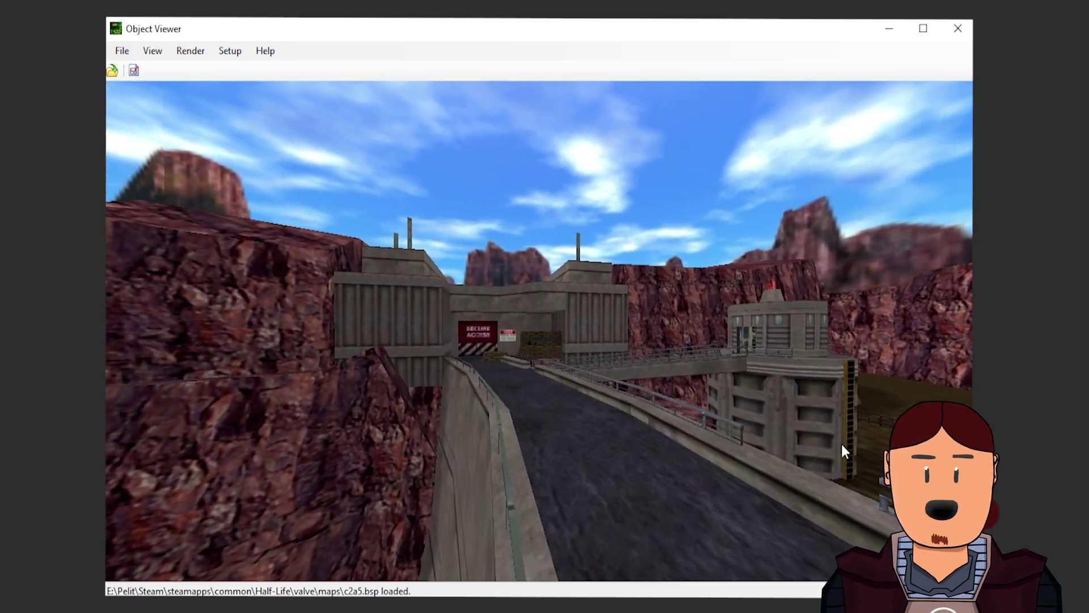
key("Up")
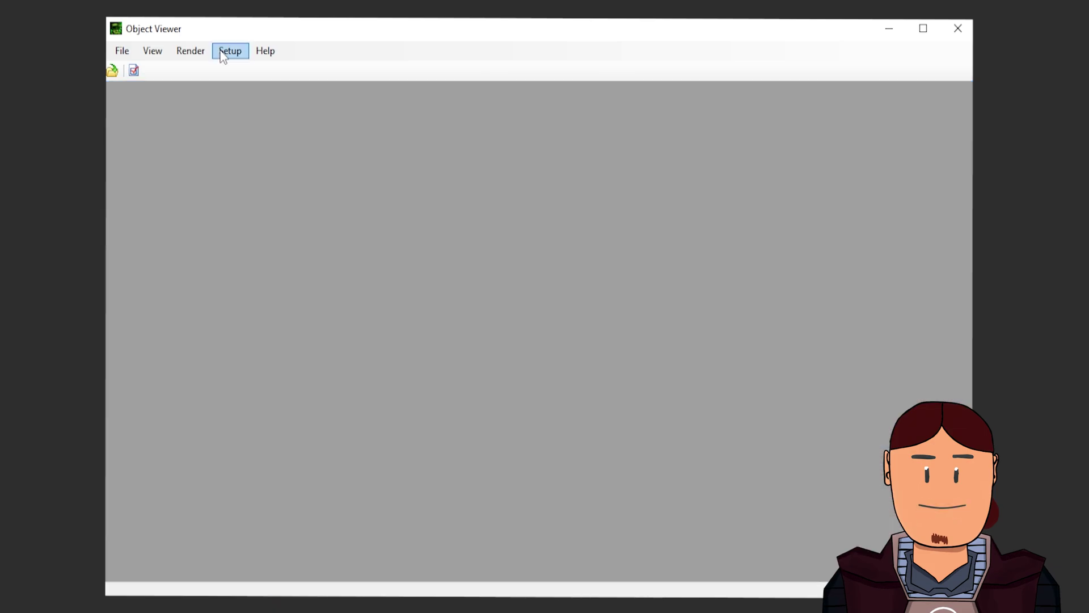
left_click(224, 51)
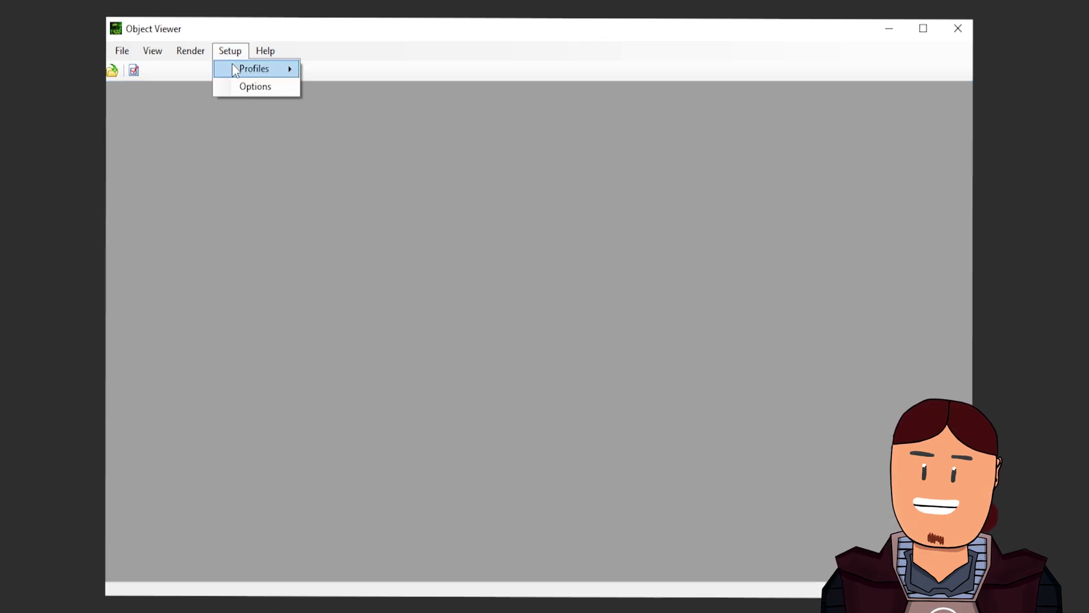
mouse_move(254, 68)
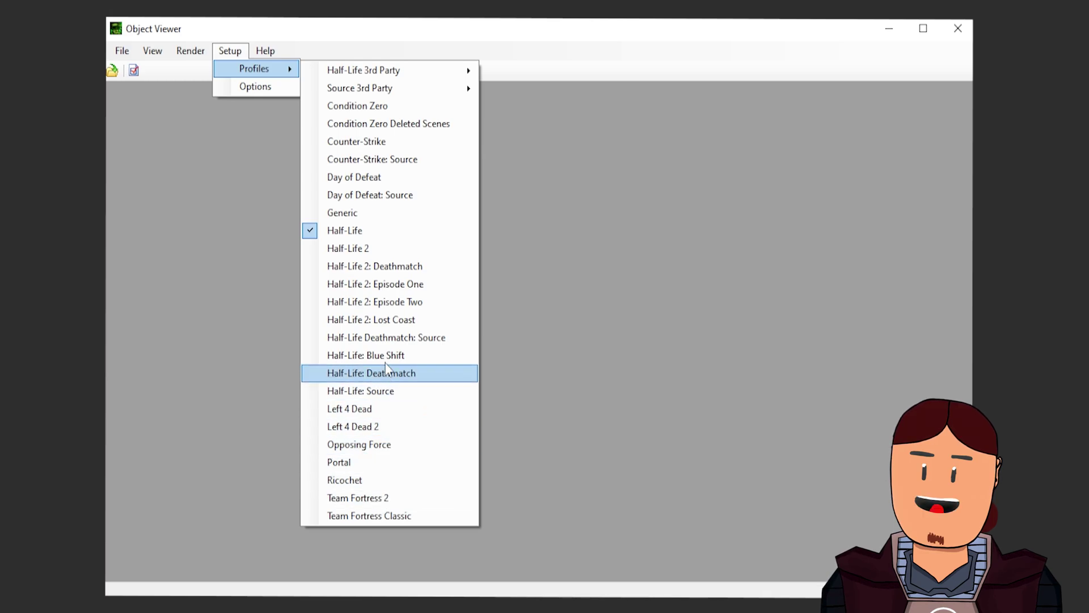
left_click(390, 233)
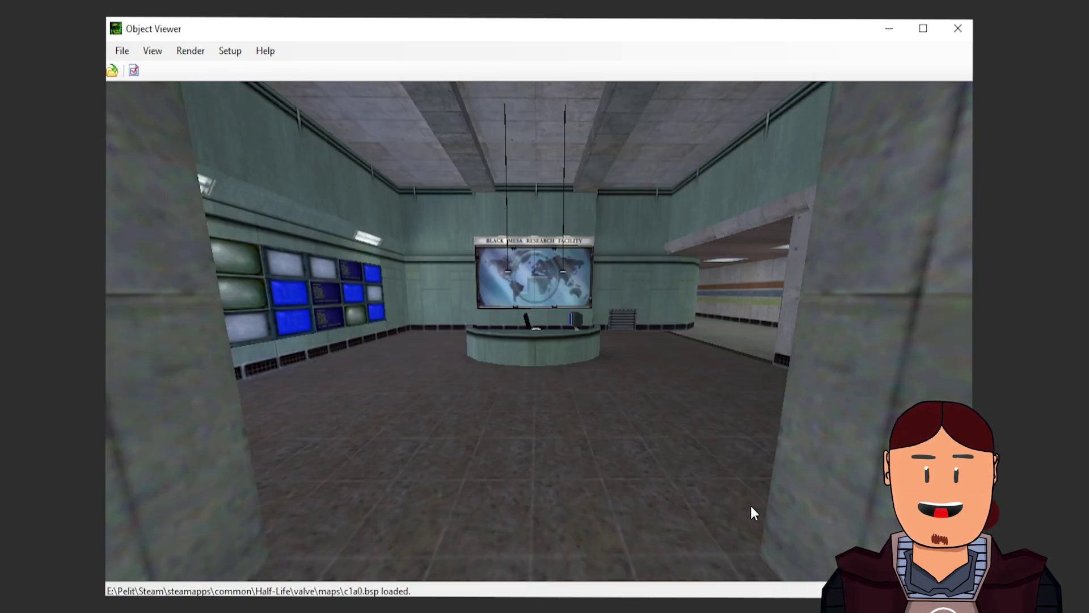
Fly into the c1a0 lobby toward the reception desk beneath the Black Mesa sign.
key("w")
key("w")
key("w")
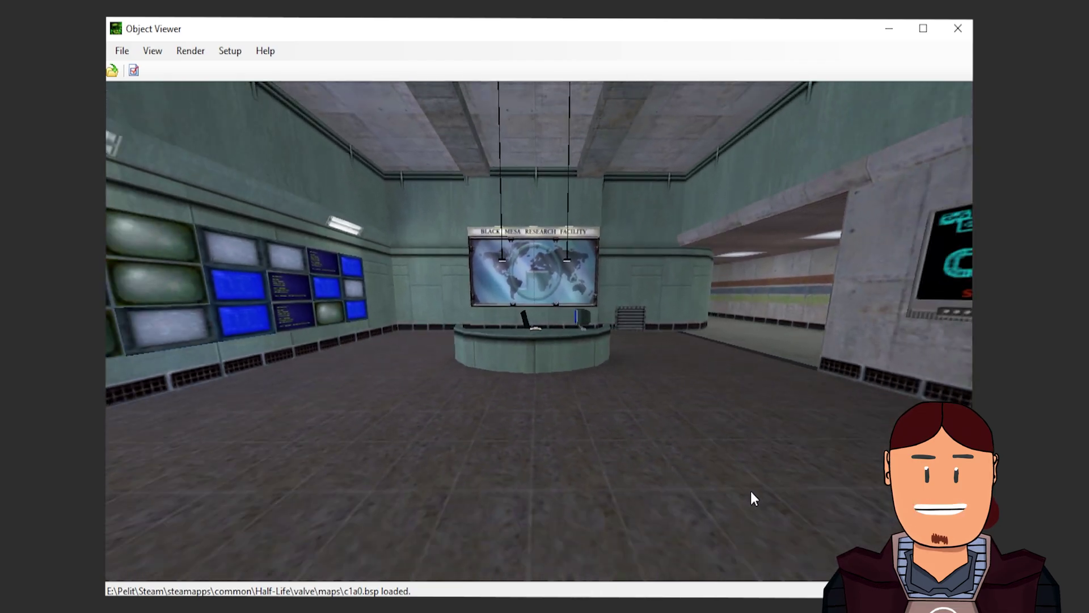
mouse_move(751, 491)
left_mouse_down()
mouse_move(795, 405)
mouse_move(716, 478)
mouse_move(773, 469)
mouse_move(526, 505)
mouse_move(688, 499)
mouse_move(780, 535)
mouse_move(753, 532)
left_mouse_up()
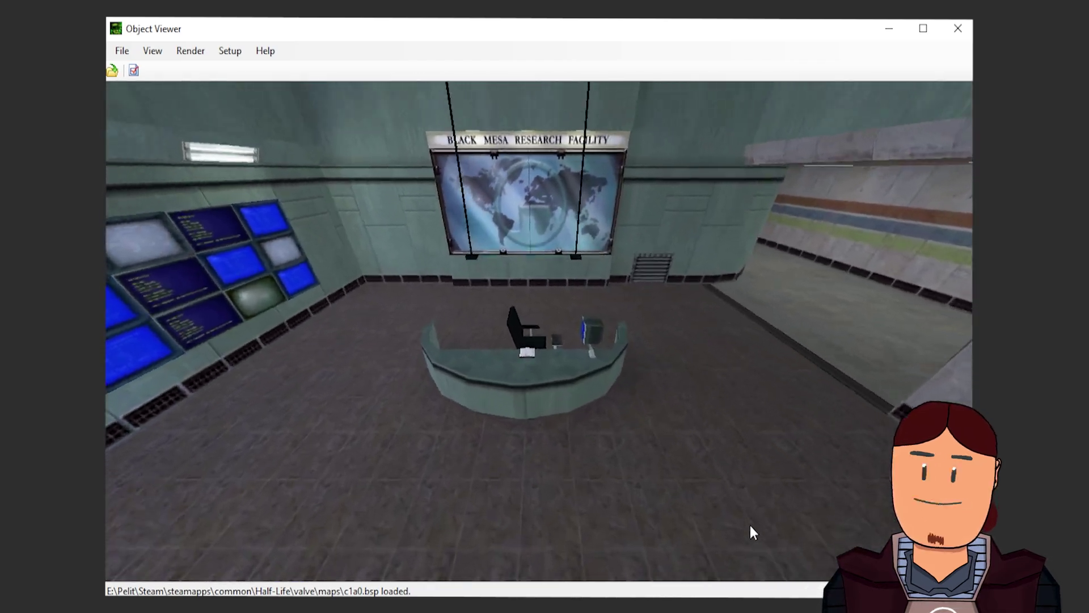
key("w")
left_click(122, 50)
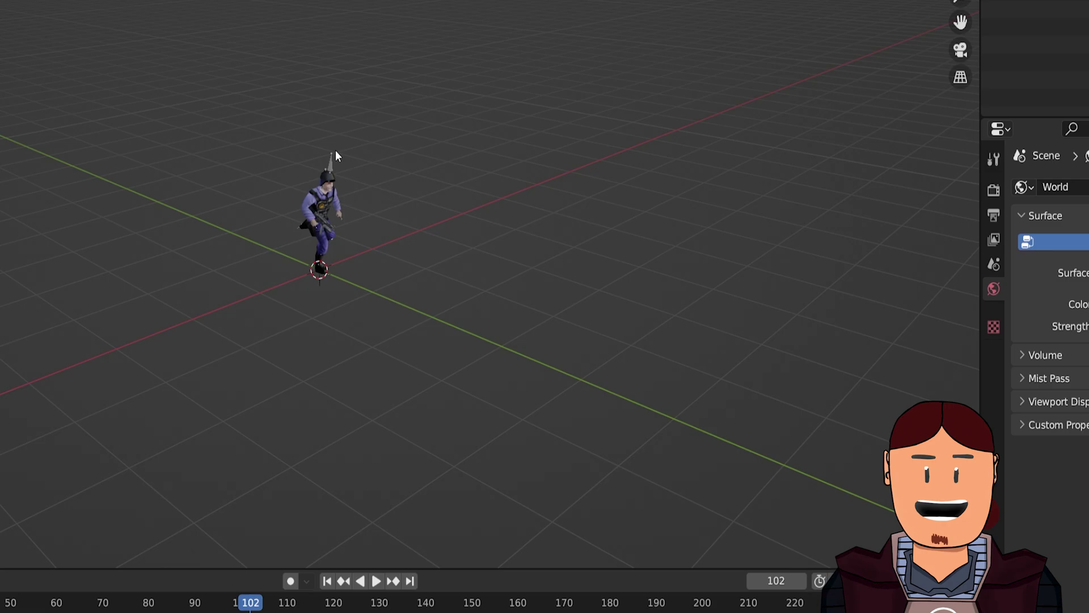
Set up a Wavefront OBJ import of the exported lobby with Forward Axis X and Up Axis Z.
key("F4")
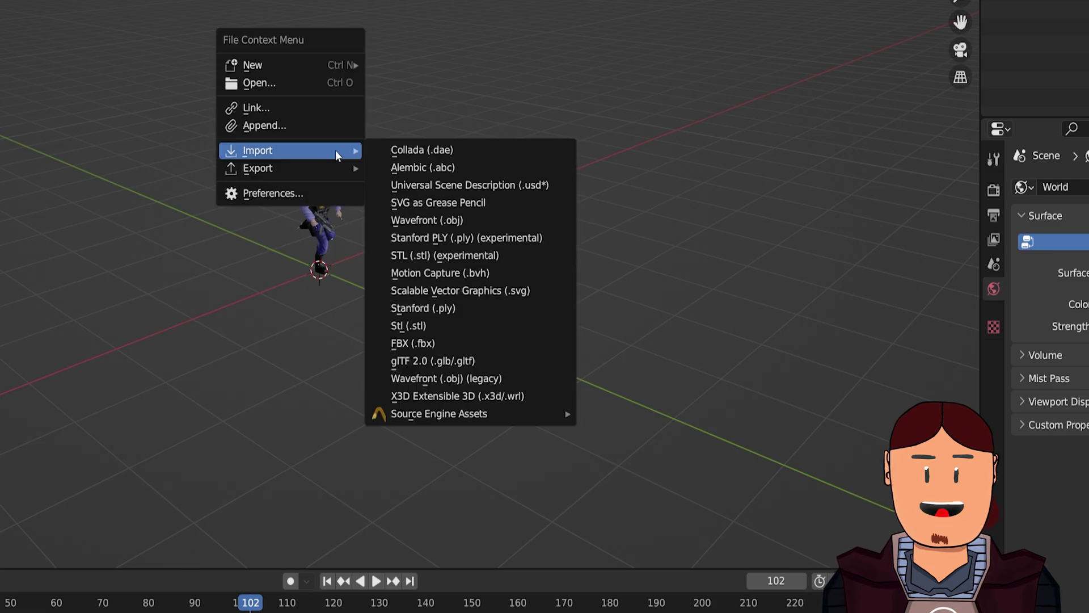
mouse_move(439, 414)
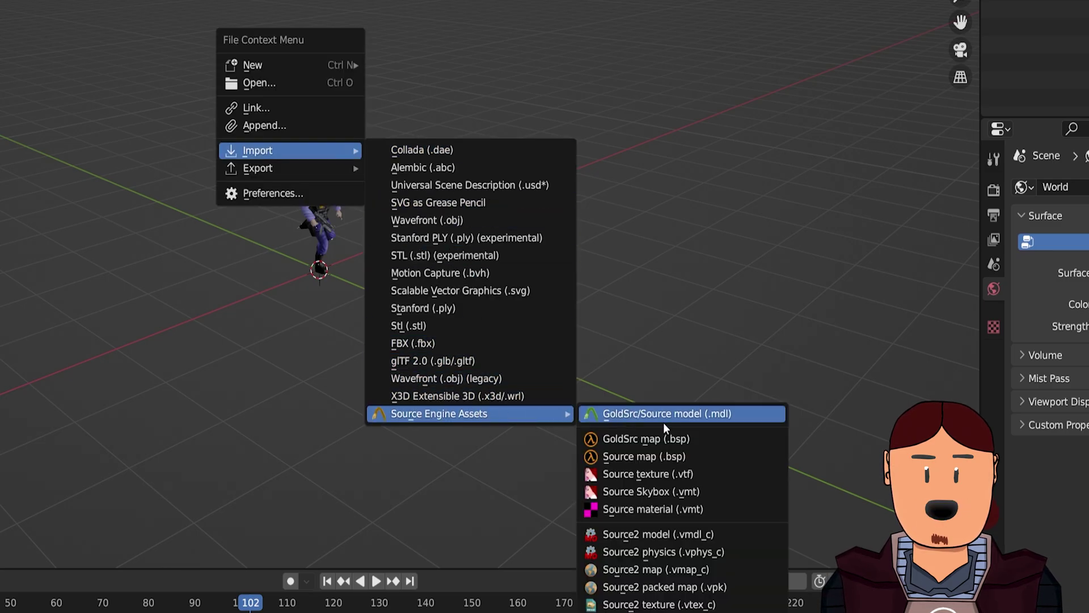
left_click(654, 440)
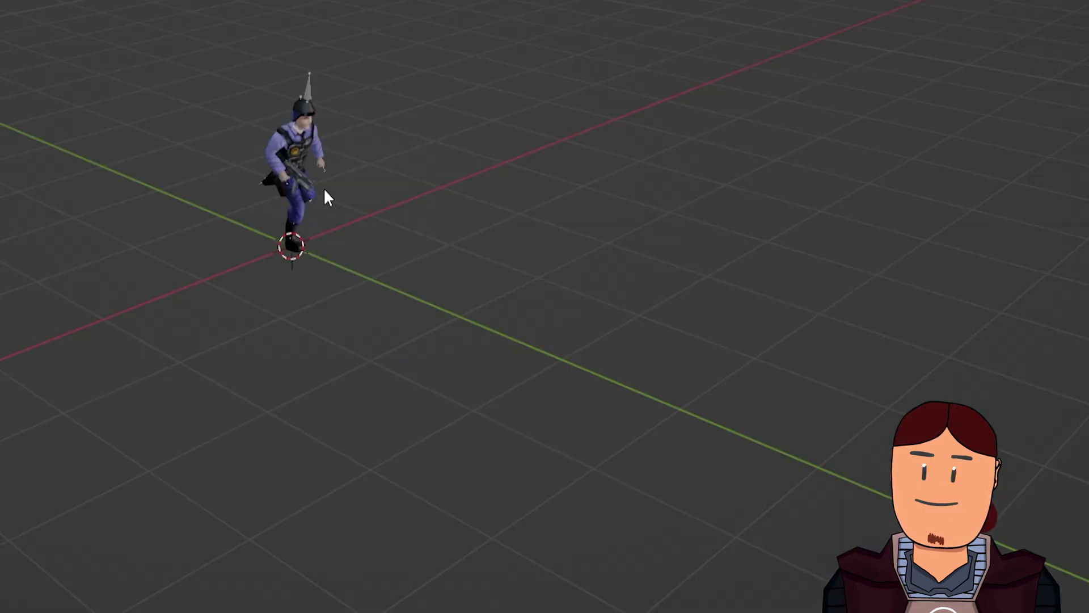
key("F4")
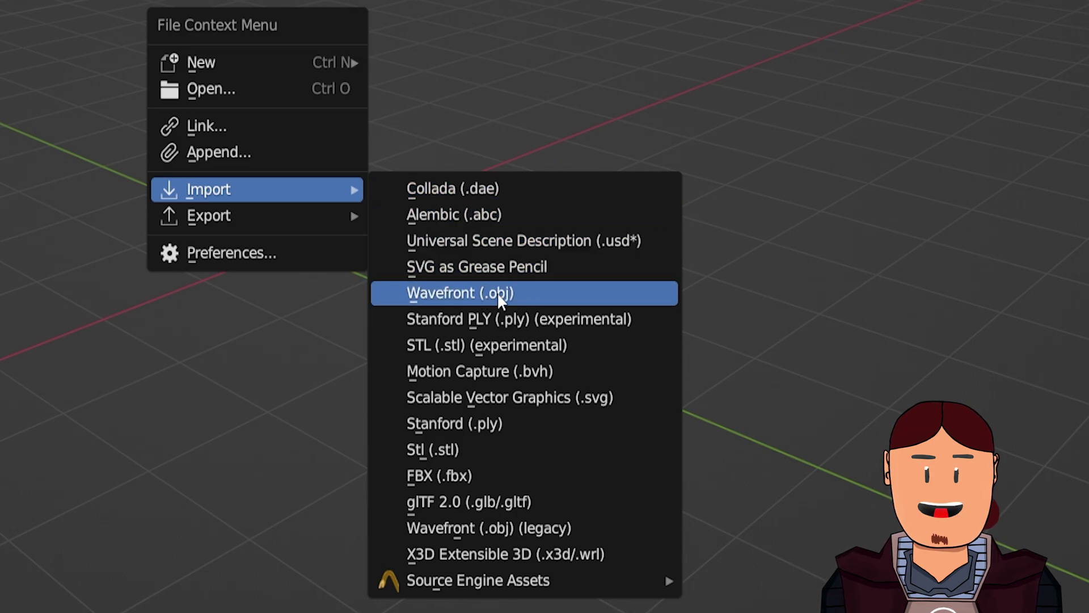
left_click(453, 292)
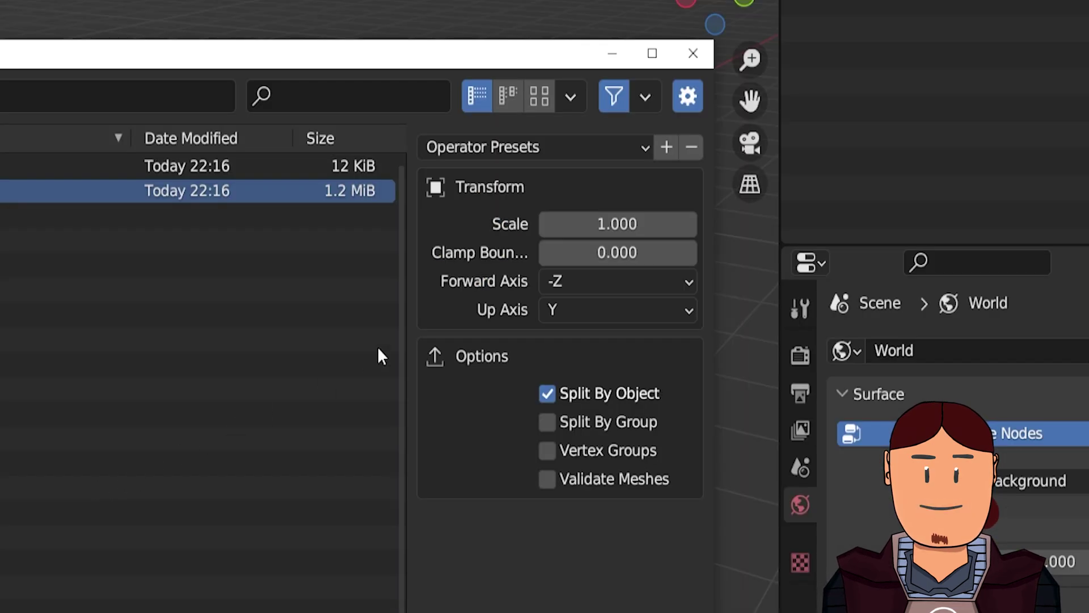
type("0.019")
left_click(582, 279)
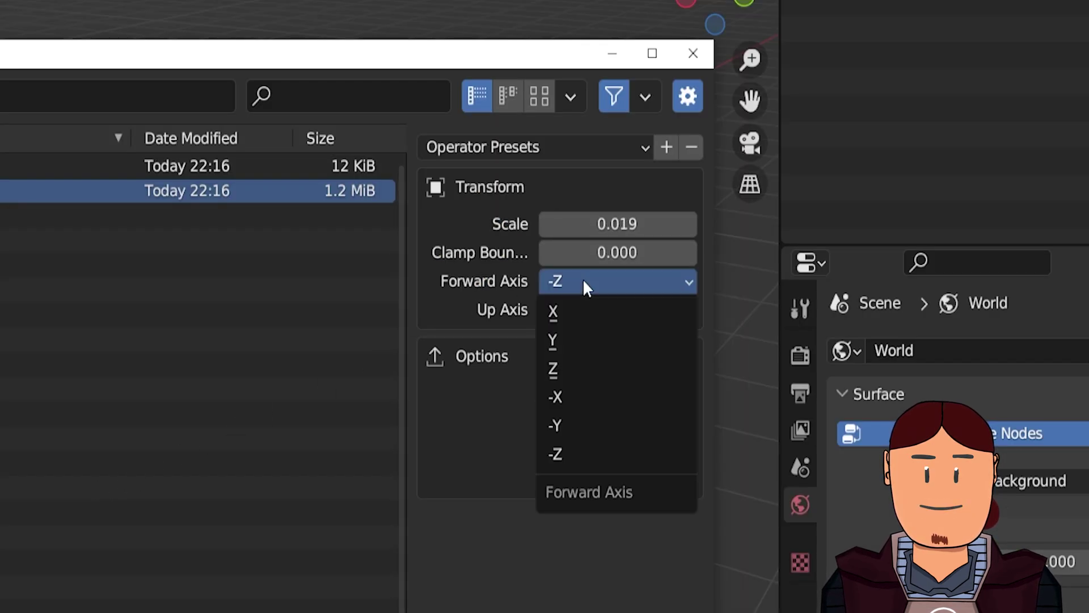
left_click(564, 310)
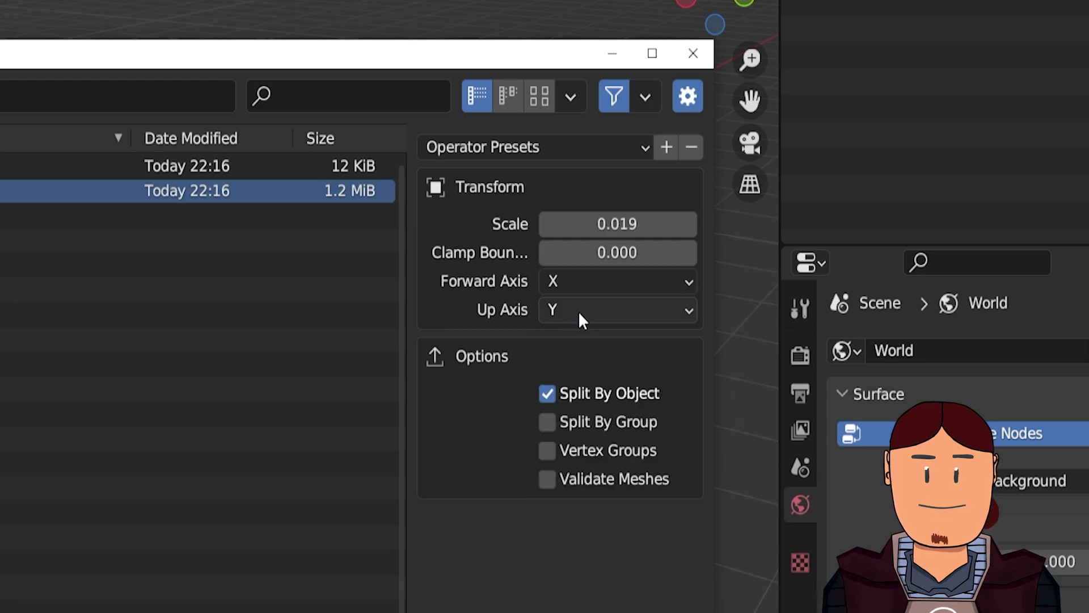
left_click(578, 311)
left_click(562, 392)
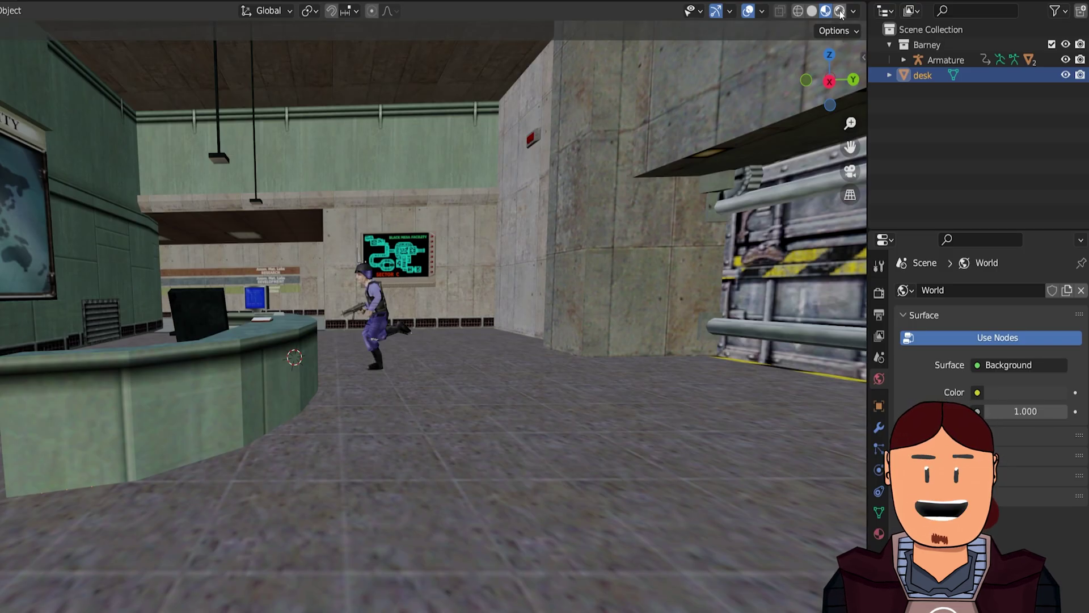
In Rendered shading, add an Area light near the ceiling with 144.6 W power.
left_click(840, 11)
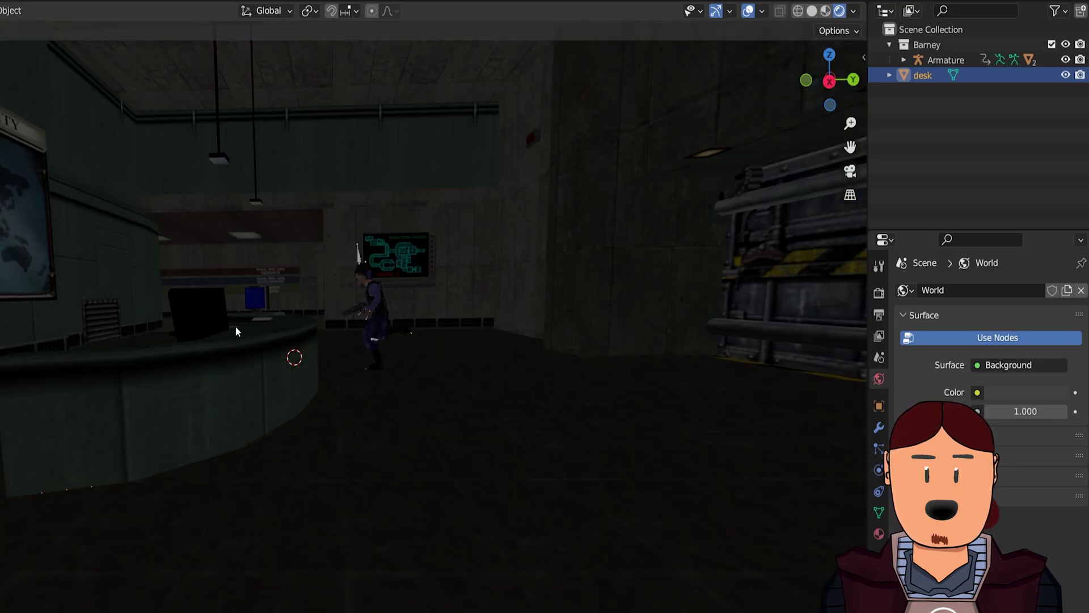
key("shift+a")
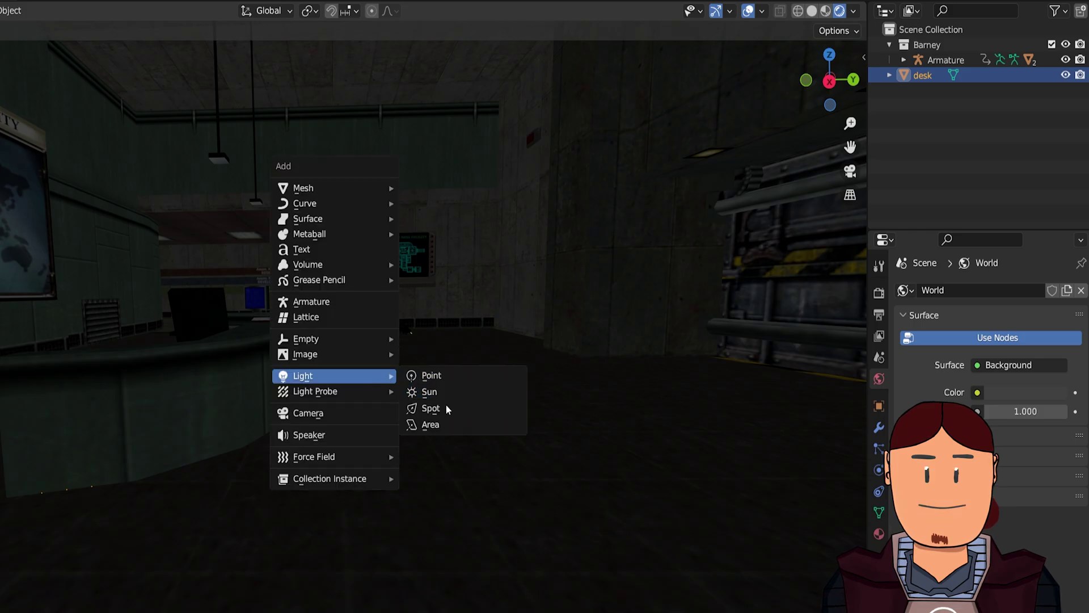
left_click(430, 425)
key("g")
key("z")
left_click(452, 253)
left_click(878, 469)
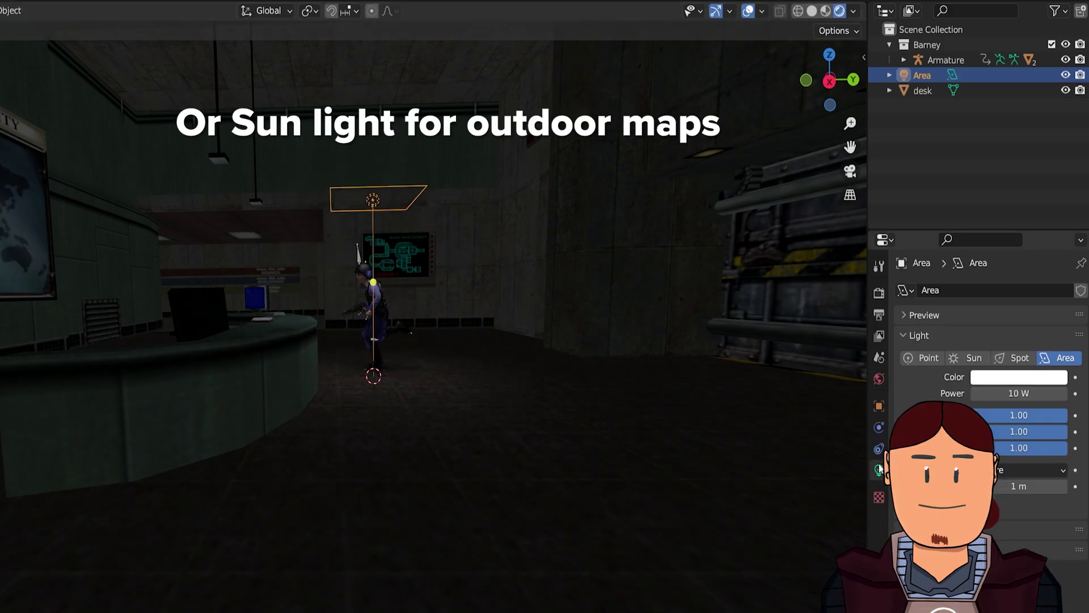
left_click_drag(991, 391, 1021, 391)
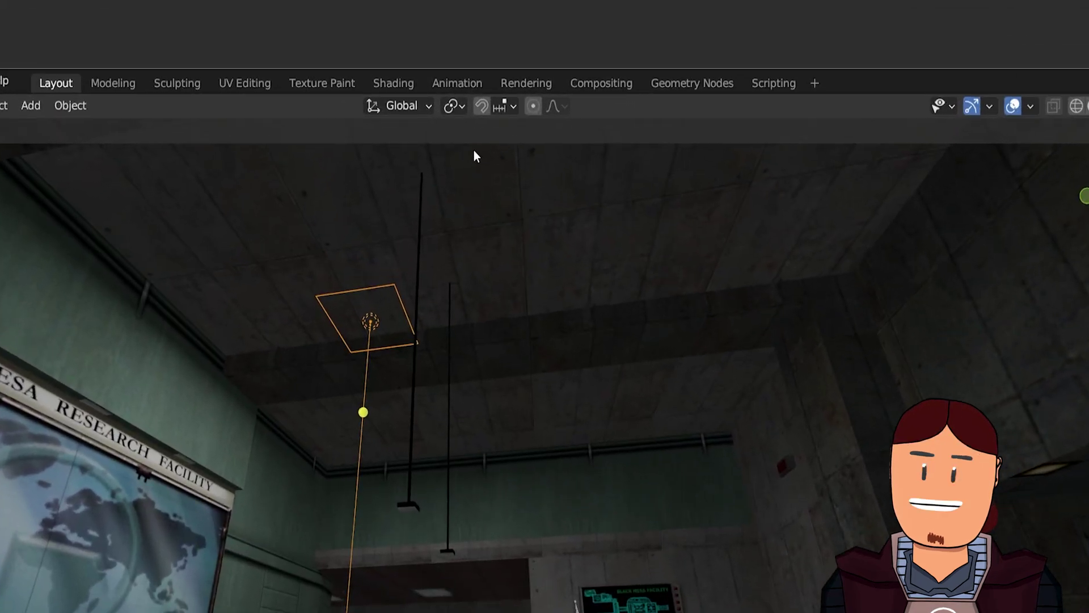
Enable snapping with Face Project so moved objects stick to surfaces.
left_click(466, 63)
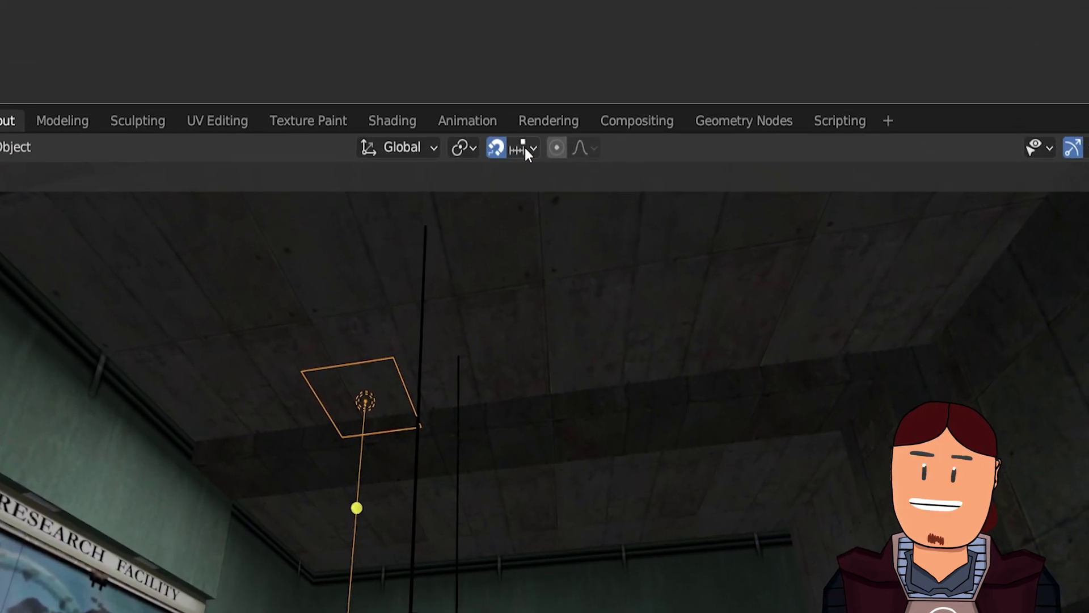
left_click(525, 148)
left_click(440, 104)
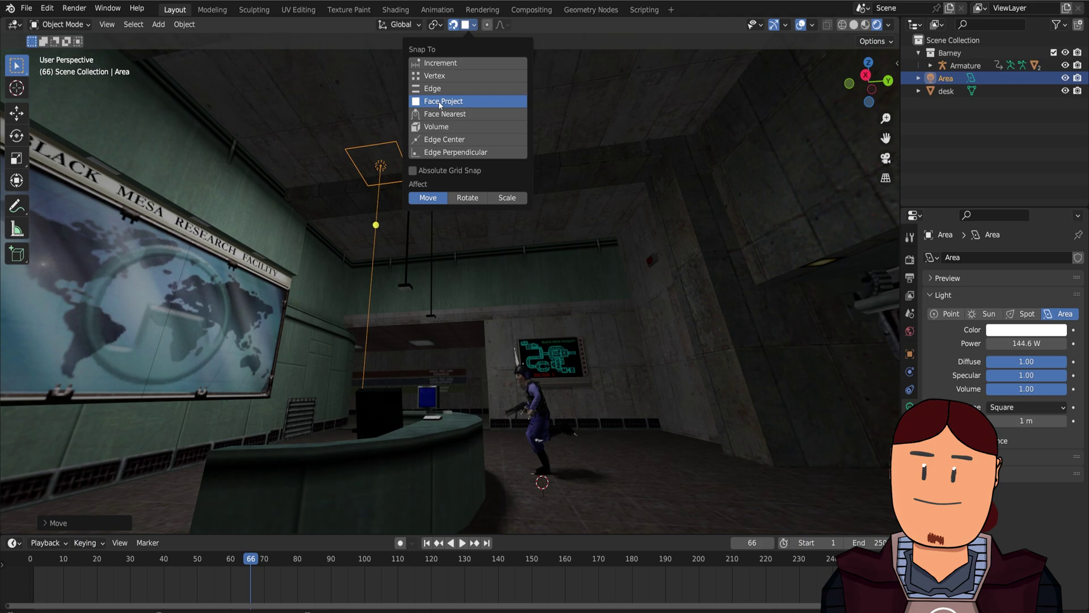
Alt+D five linked copies of the light across the lobby ceiling.
key("alt+d")
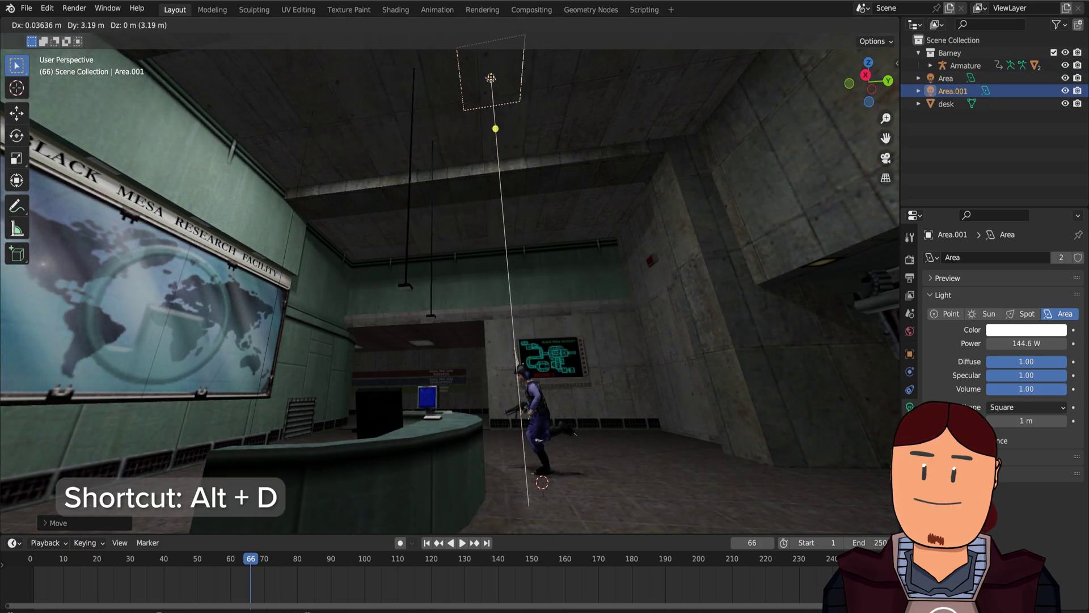
left_click(492, 77)
key("alt+d")
left_click(705, 91)
key("alt+d")
left_click(422, 342)
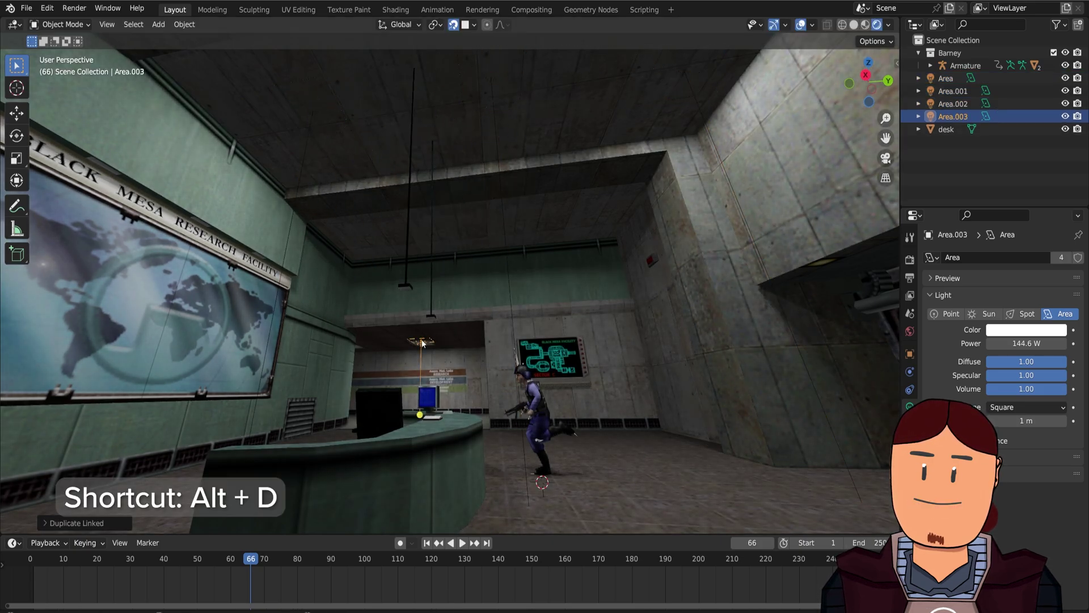
key("alt+d")
left_click(647, 238)
key("alt+d")
left_click(392, 227)
Tint the linked lights near-white and set their shared power to 228.3 W.
left_click(1026, 329)
left_click(984, 200)
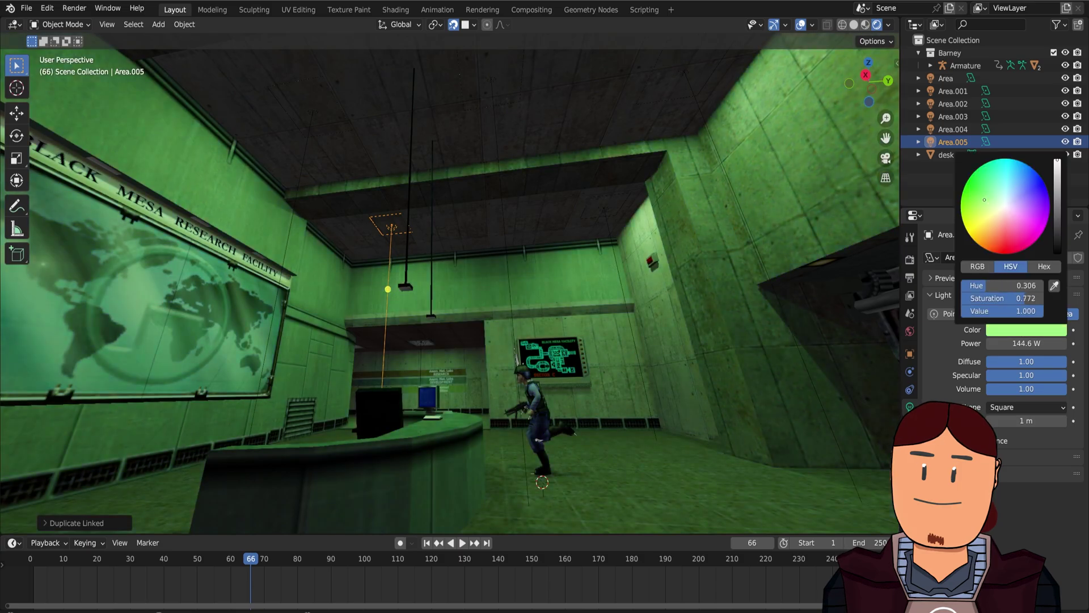
left_click_drag(984, 200, 1005, 205)
mouse_move(1027, 344)
left_mouse_down()
mouse_move(999, 343)
mouse_move(1061, 343)
left_mouse_up()
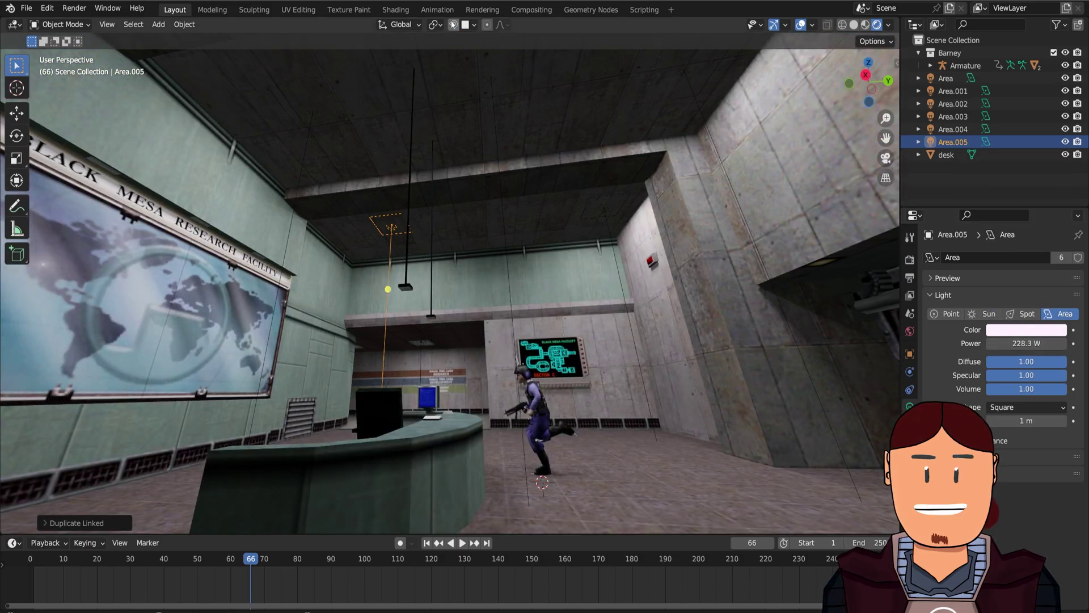
middle_click_drag(513, 189, 549, 311)
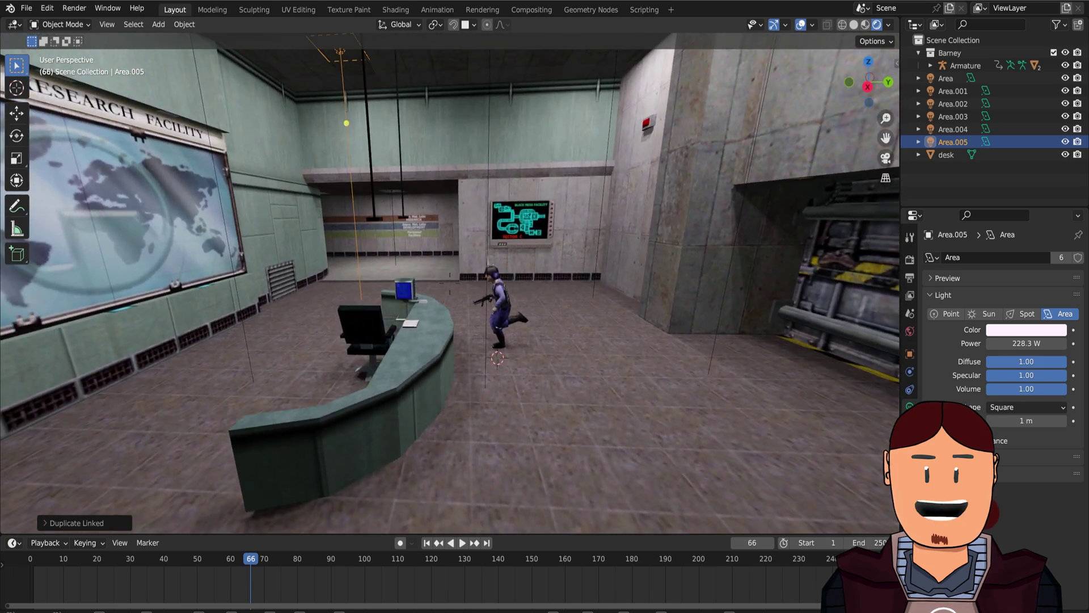
key("shift+a")
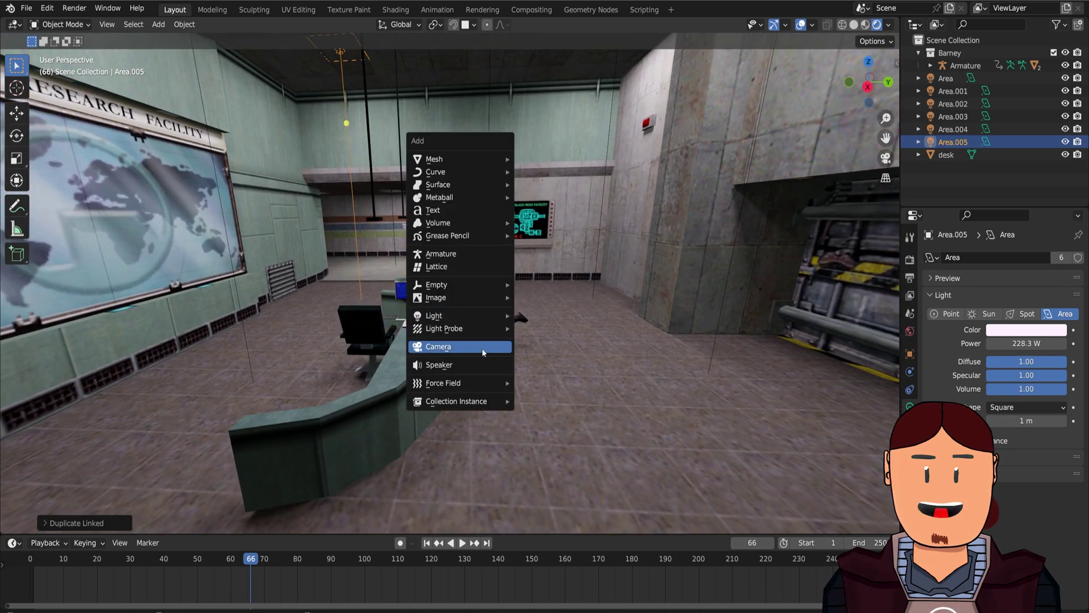
Add a camera, fly it back and up over the desk and Barney, and use a 16 mm lens.
left_click(482, 348)
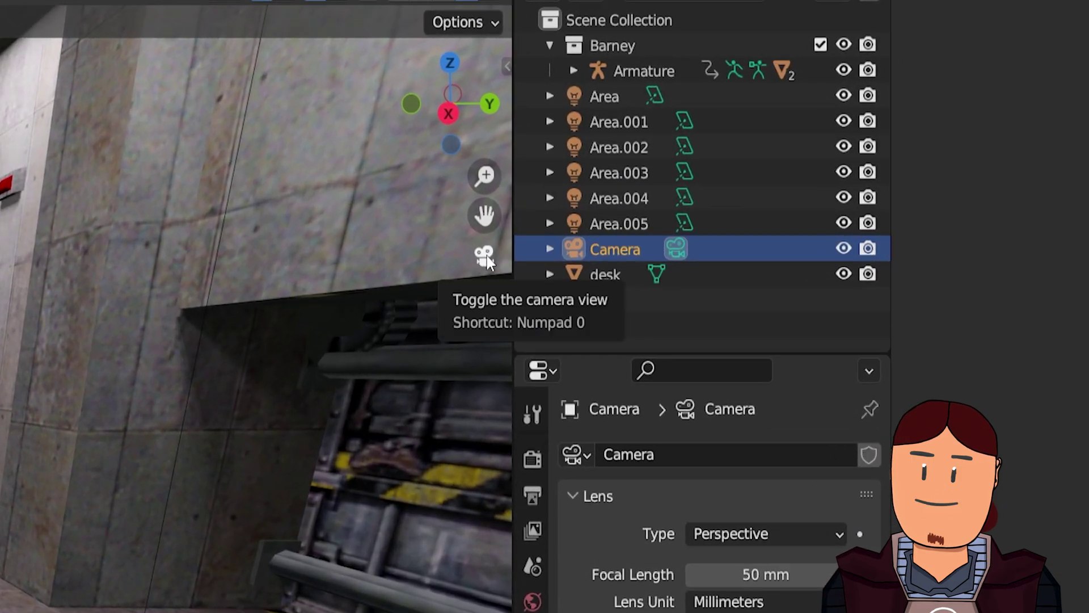
left_click(512, 252)
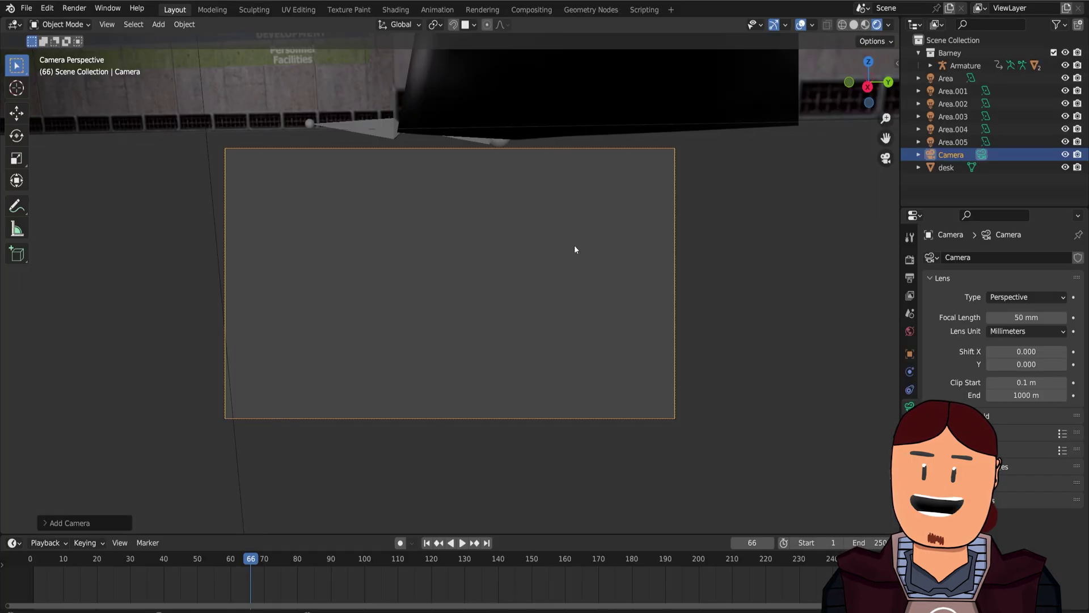
key("shift+f")
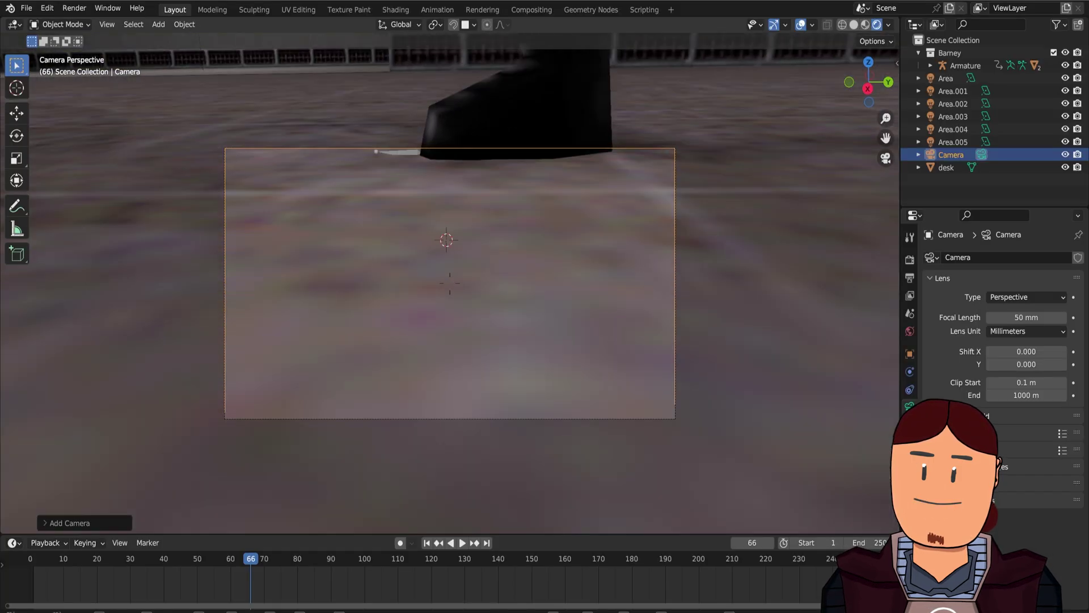
scroll(451, 372, "down", 3)
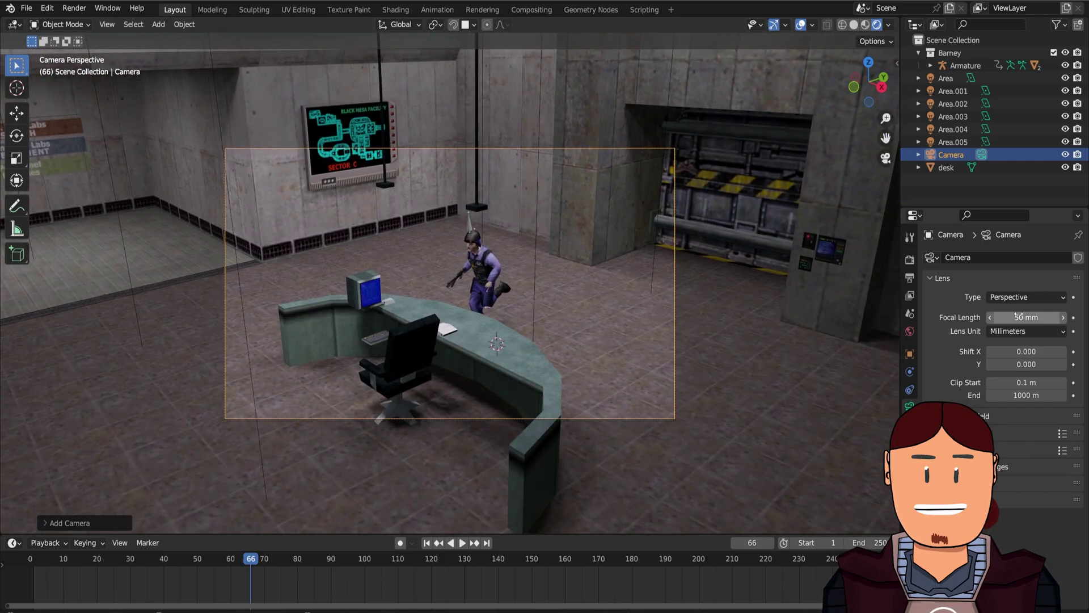
left_click_drag(1018, 317, 965, 317)
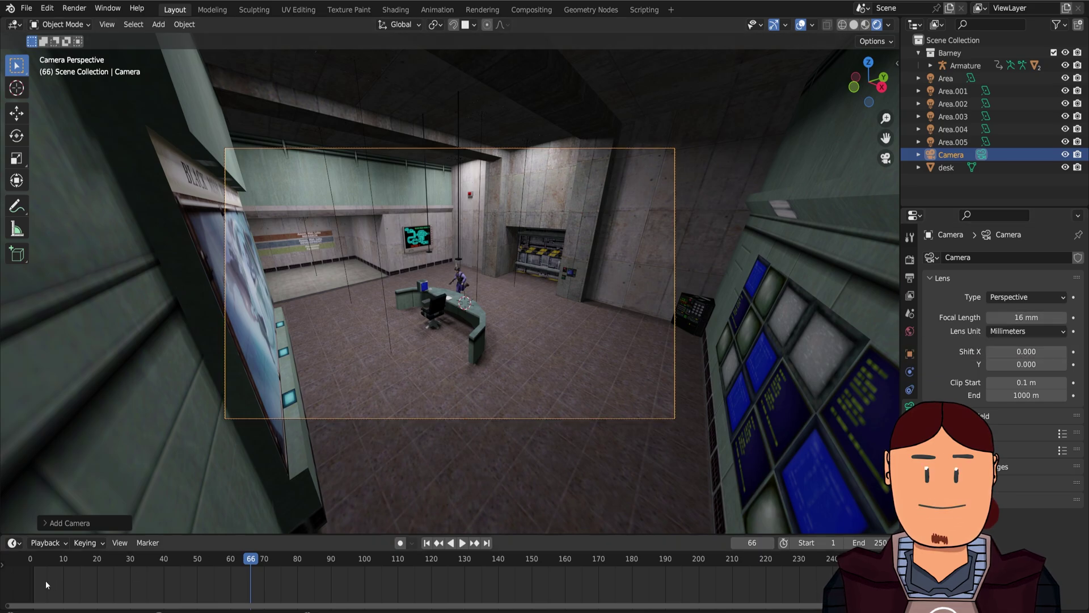
Bind the first camera to a timeline marker at frame 1.
key("shift+Left")
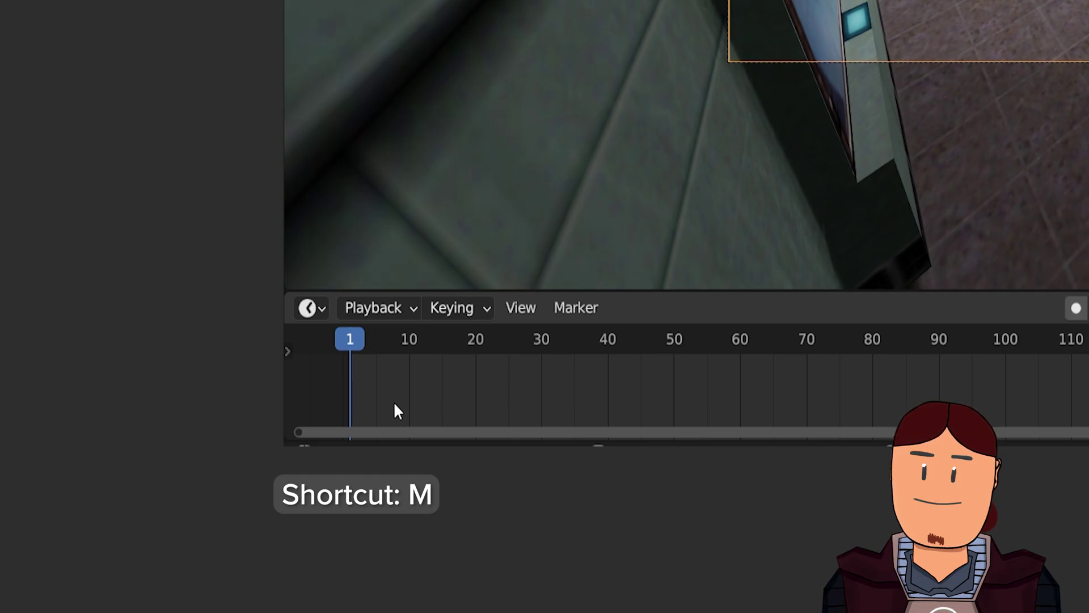
key("m")
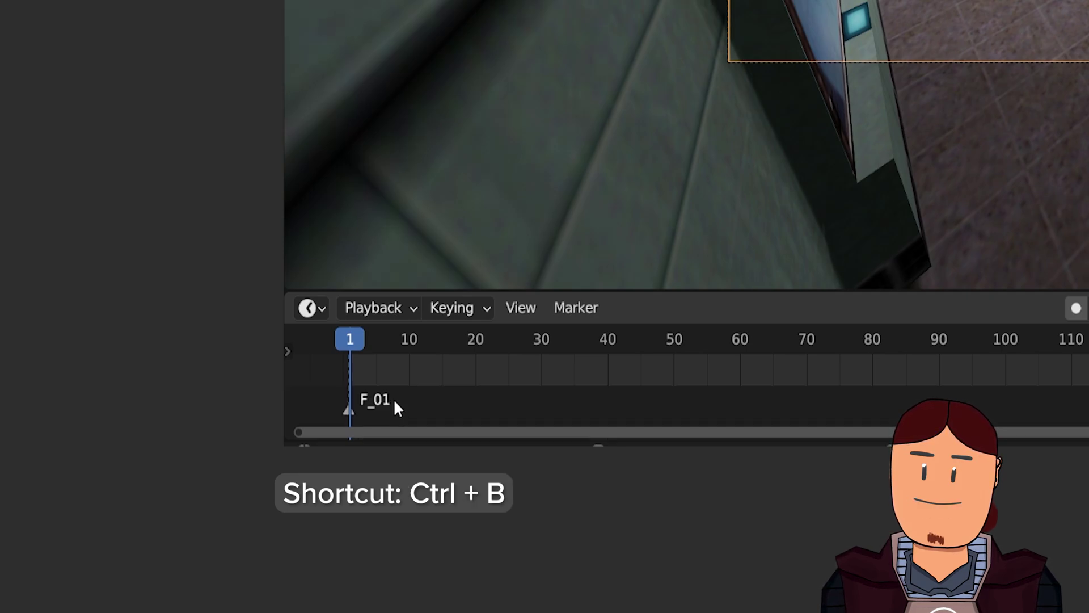
key("ctrl+b")
left_click_drag(589, 292, 592, 226)
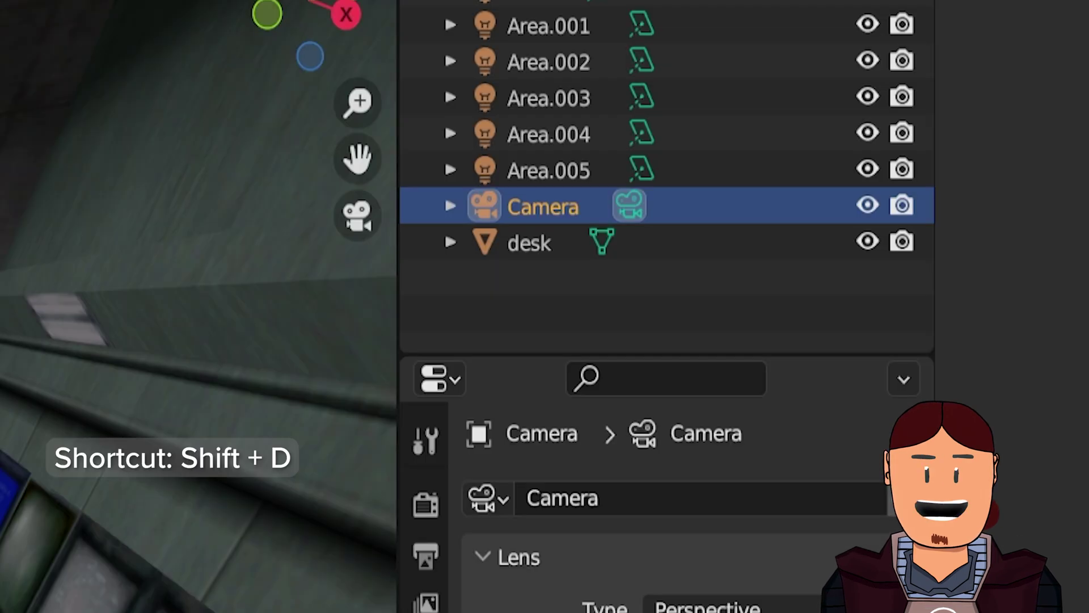
Duplicate the camera as Camera.001 and bind it to a frame-50 marker, nudged a few frames later.
key("shift+d")
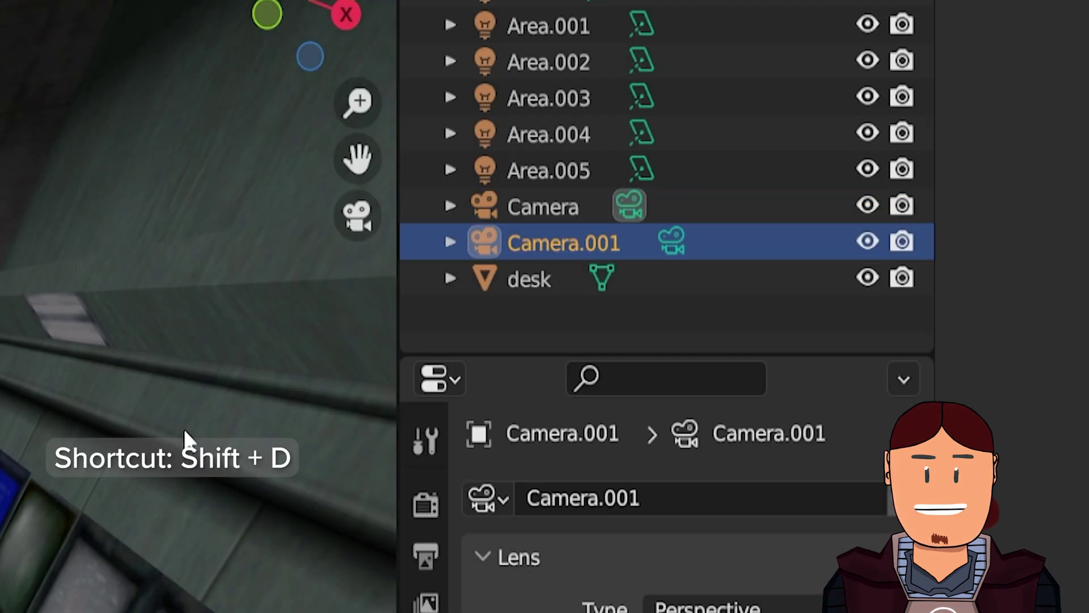
left_click(675, 239)
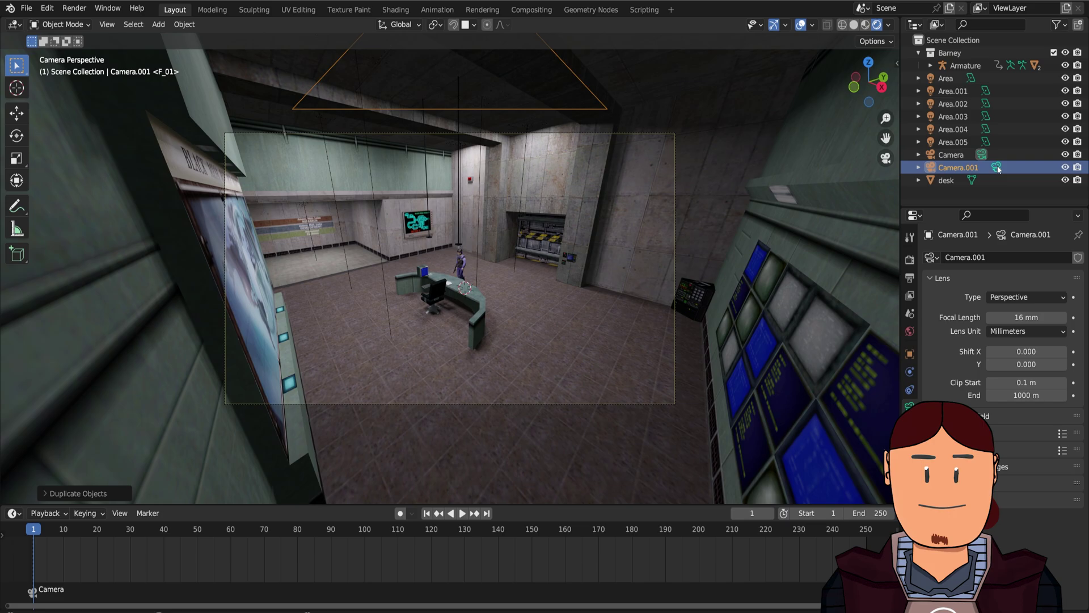
key("ctrl+KP_0")
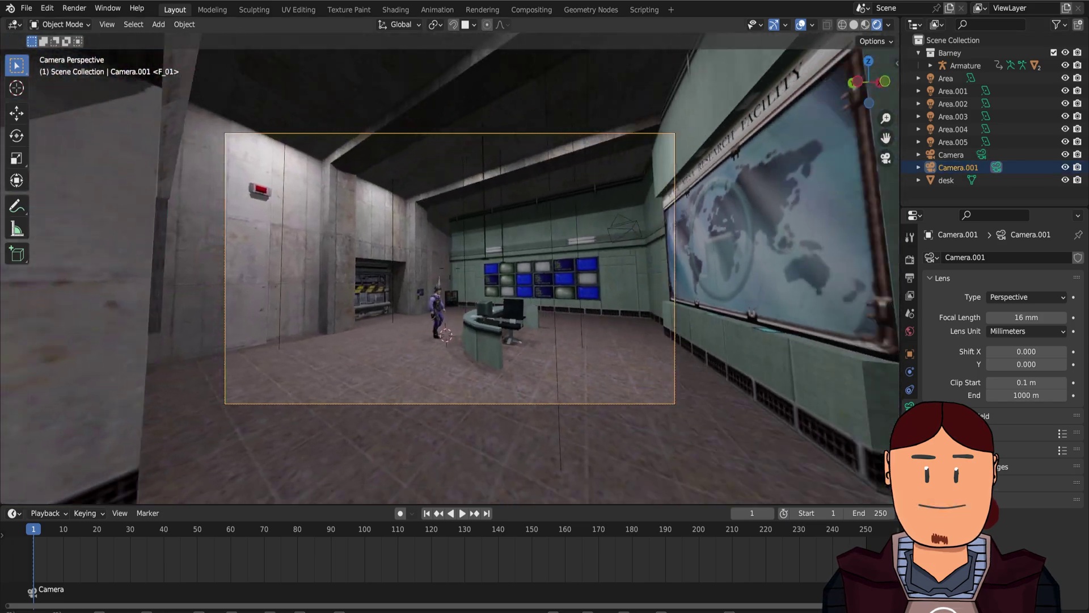
key("space")
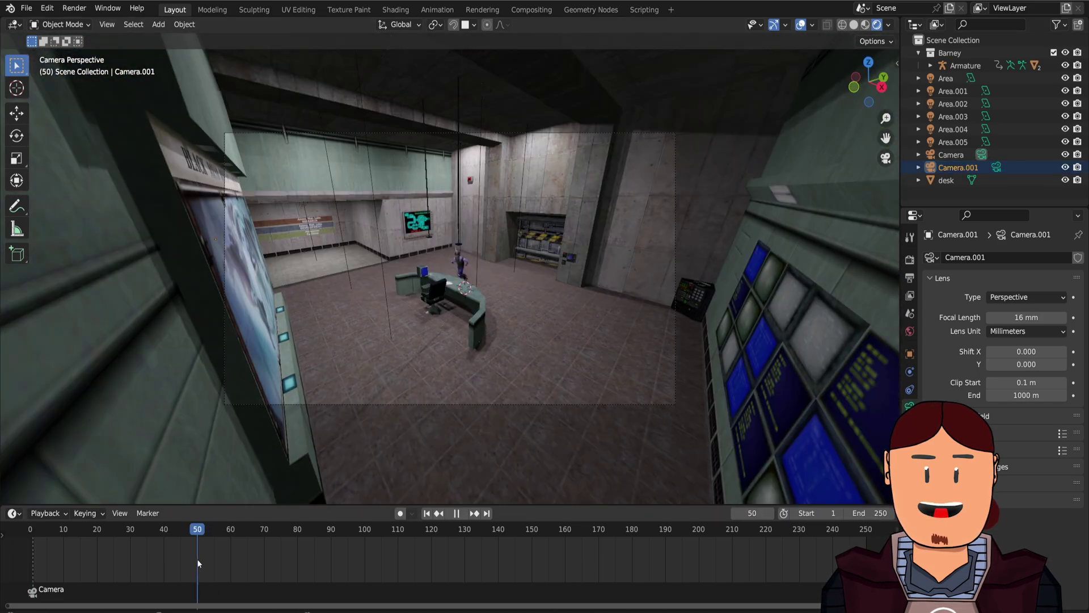
key("space")
key("m")
key("ctrl+b")
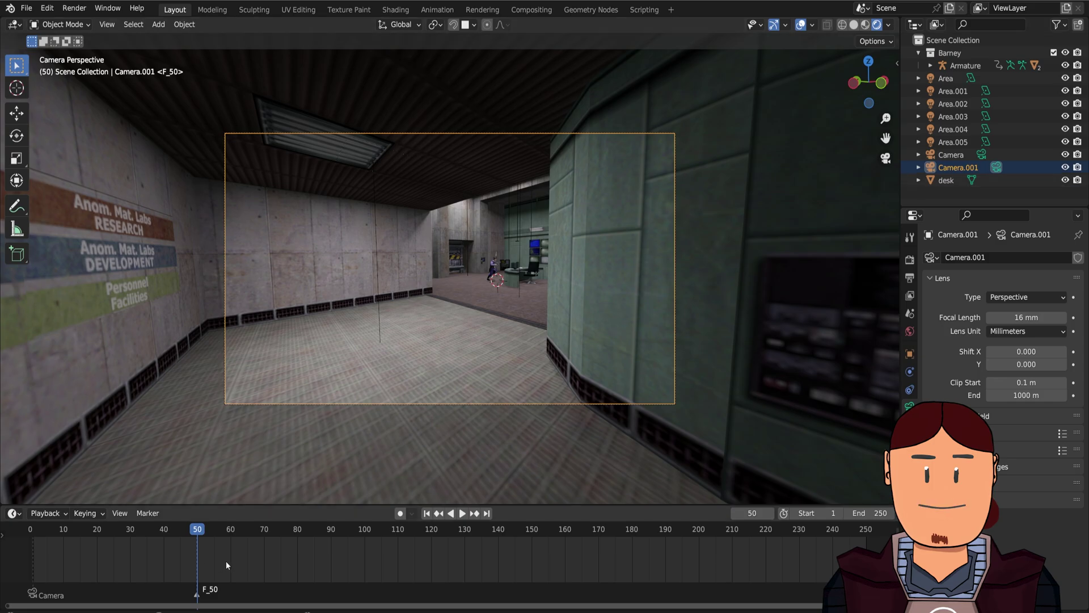
left_click_drag(195, 597, 228, 601)
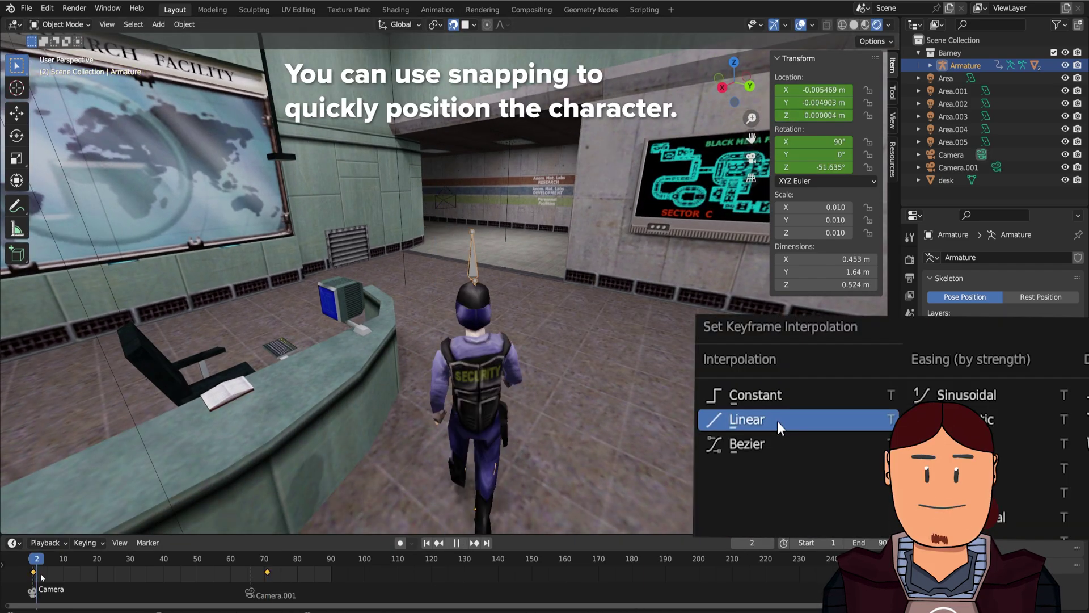
Set Barney's keyframes to Linear interpolation and move the middle keyframe to about frame 49.
key("Return")
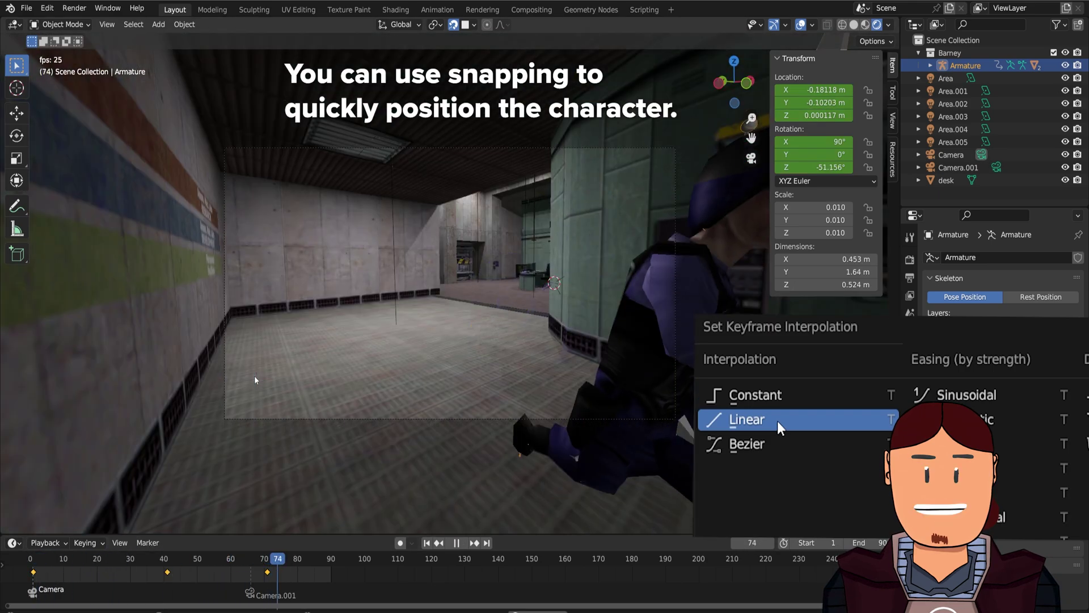
left_click(777, 421)
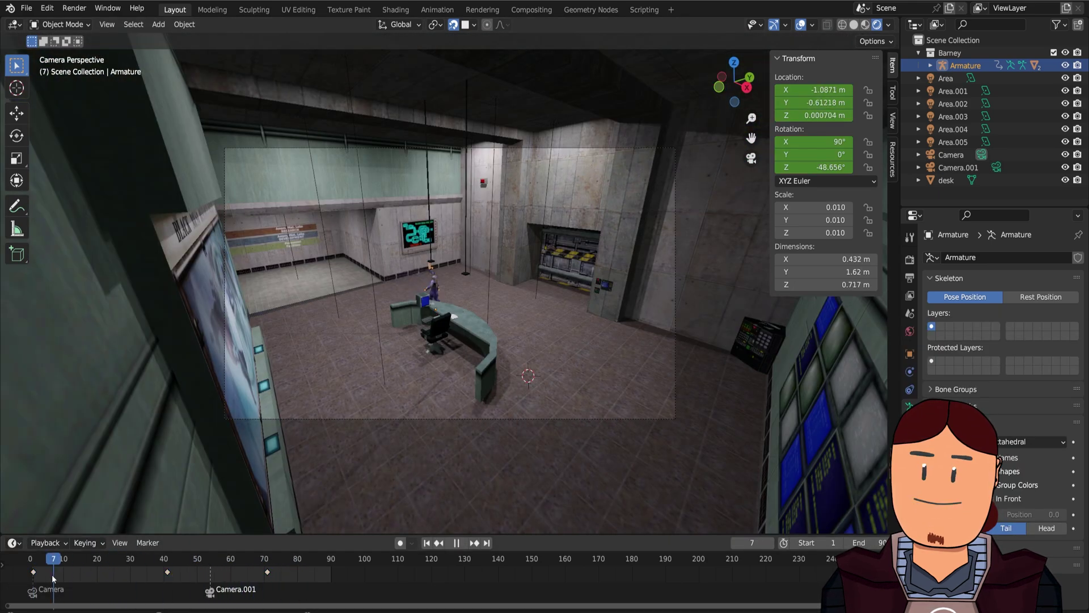
left_click_drag(167, 572, 199, 573)
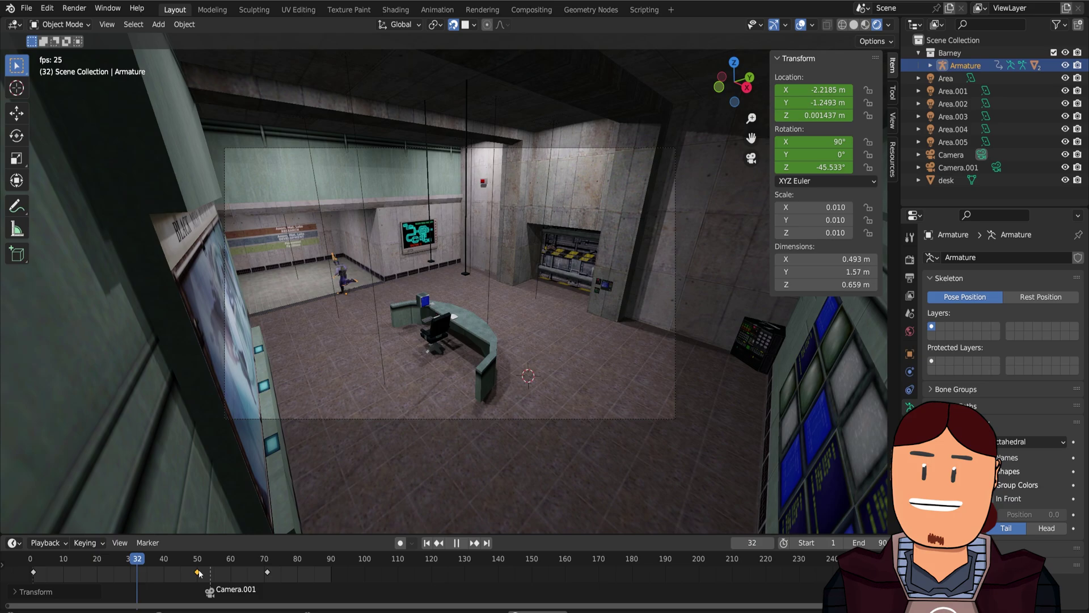
key("space")
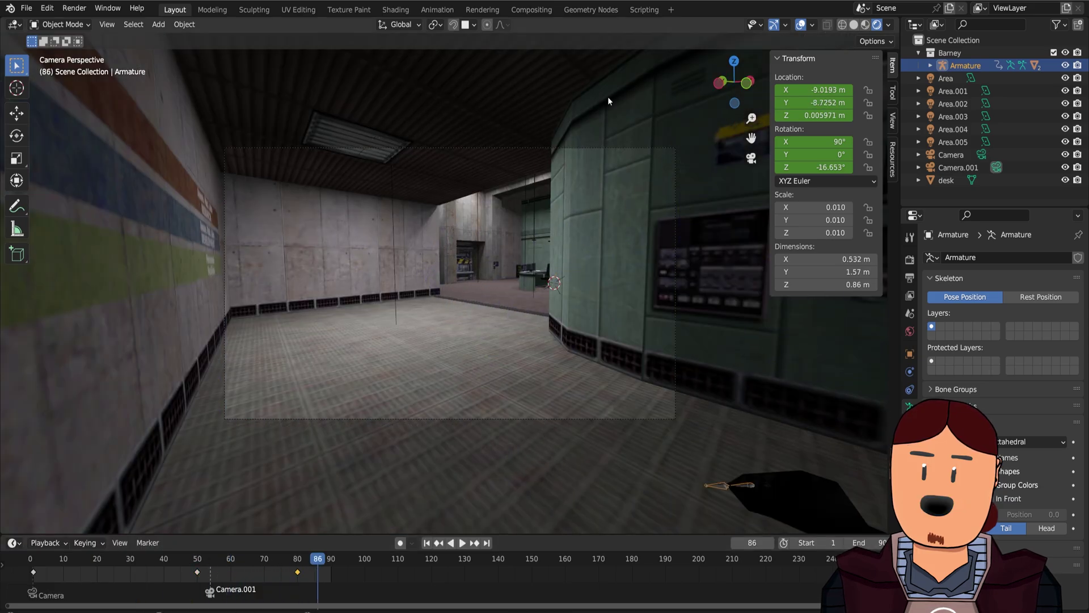
left_click(672, 9)
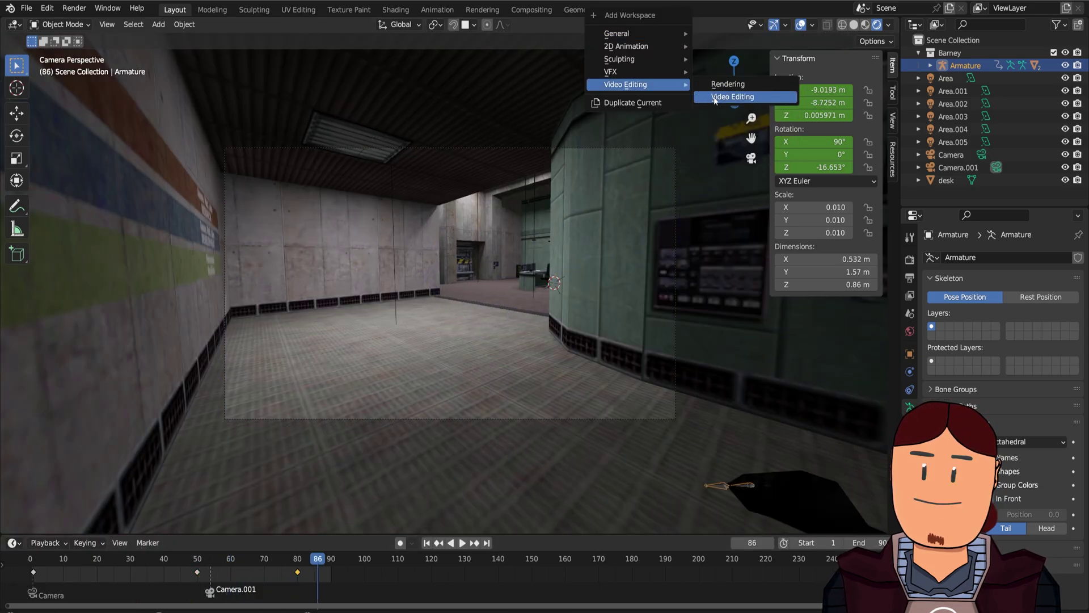
Add the Video Editing workspace with a material-preview 3D Viewport looking through the camera.
left_click(732, 96)
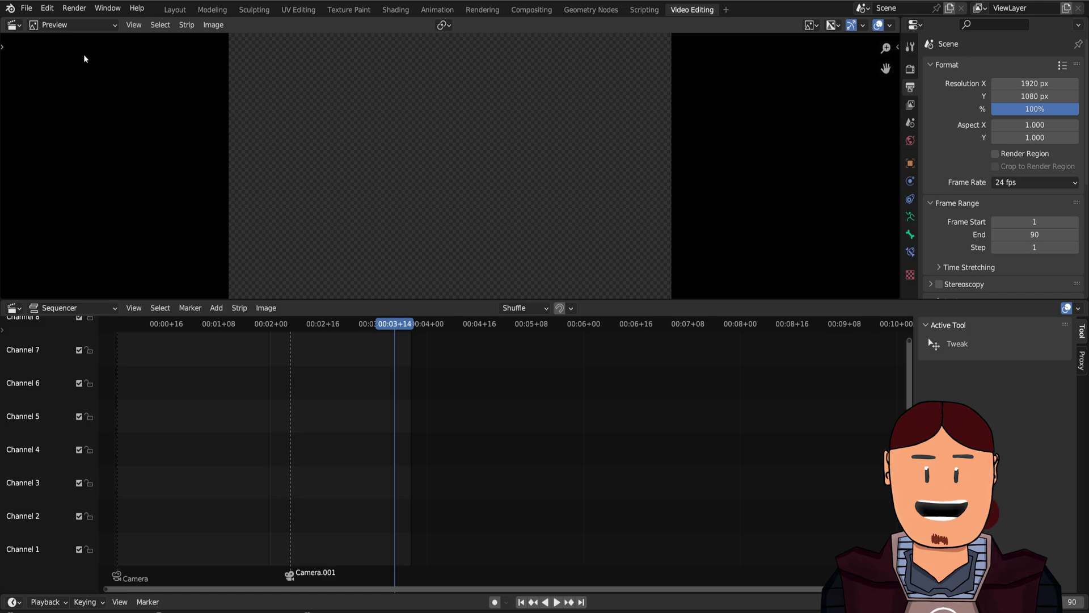
left_click(15, 25)
left_click(34, 59)
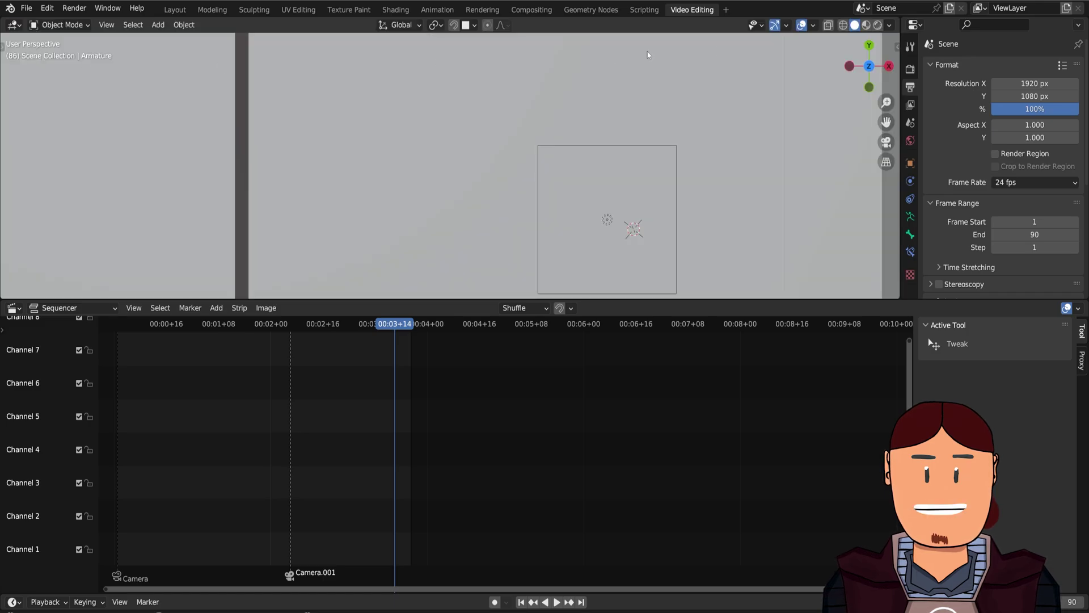
left_click(866, 26)
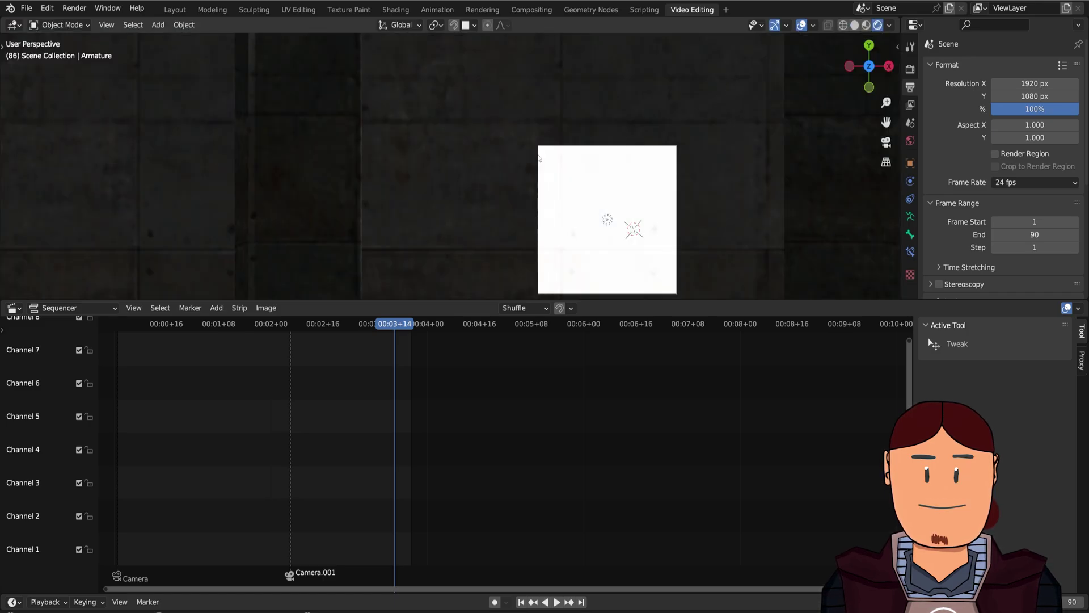
key("KP_0")
key("shift+Left")
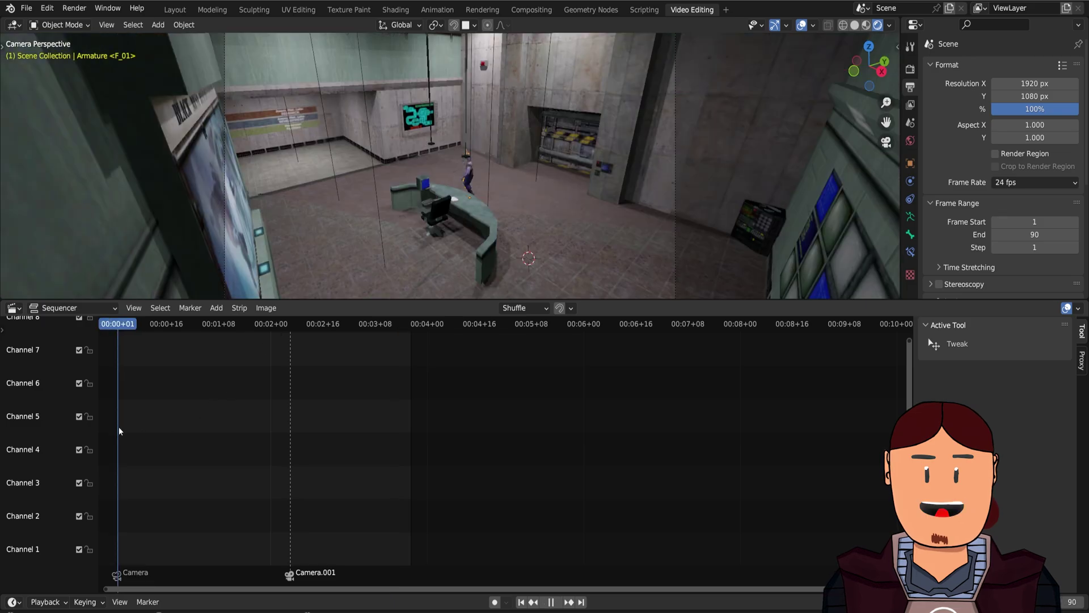
key("Home")
Add the pl_tile1 and pl_tile2 footstep sounds from the player sounds folder onto channel 4.
key("shift+a")
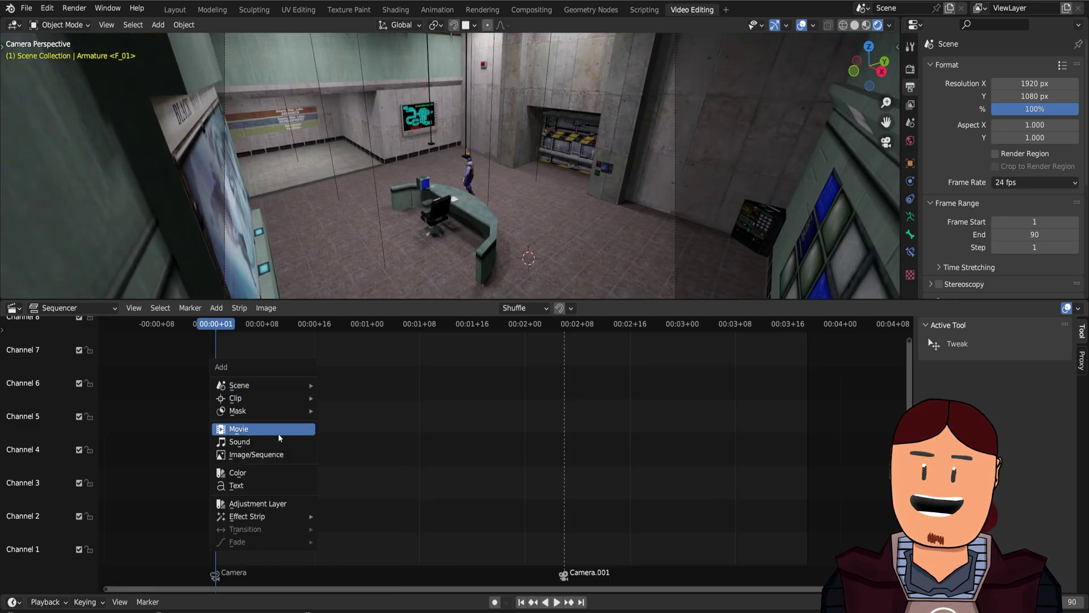
left_click(279, 441)
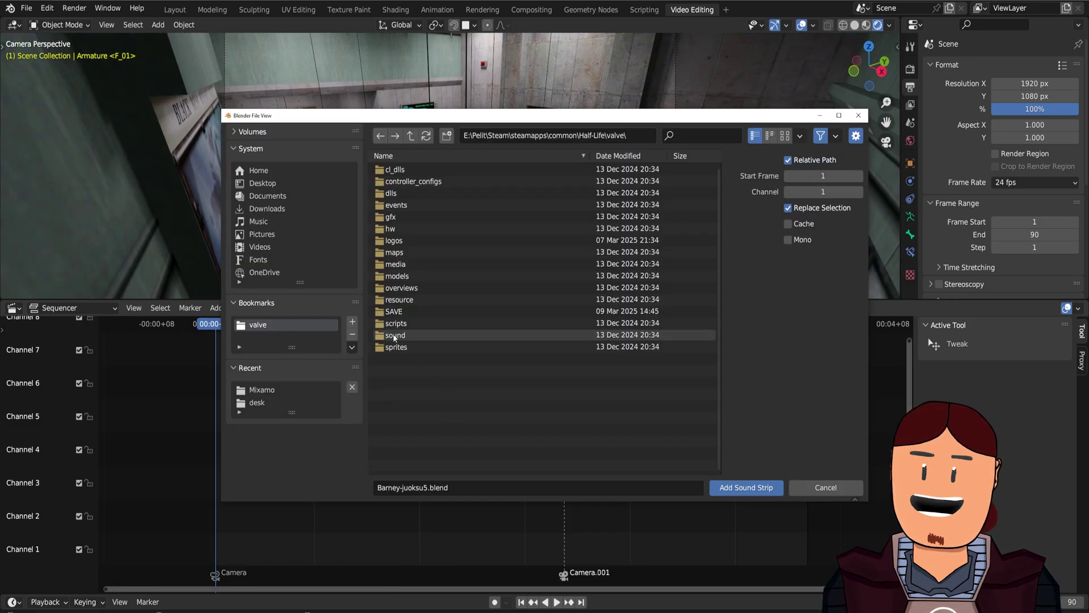
left_click(397, 336)
scroll(454, 336, "down", 3)
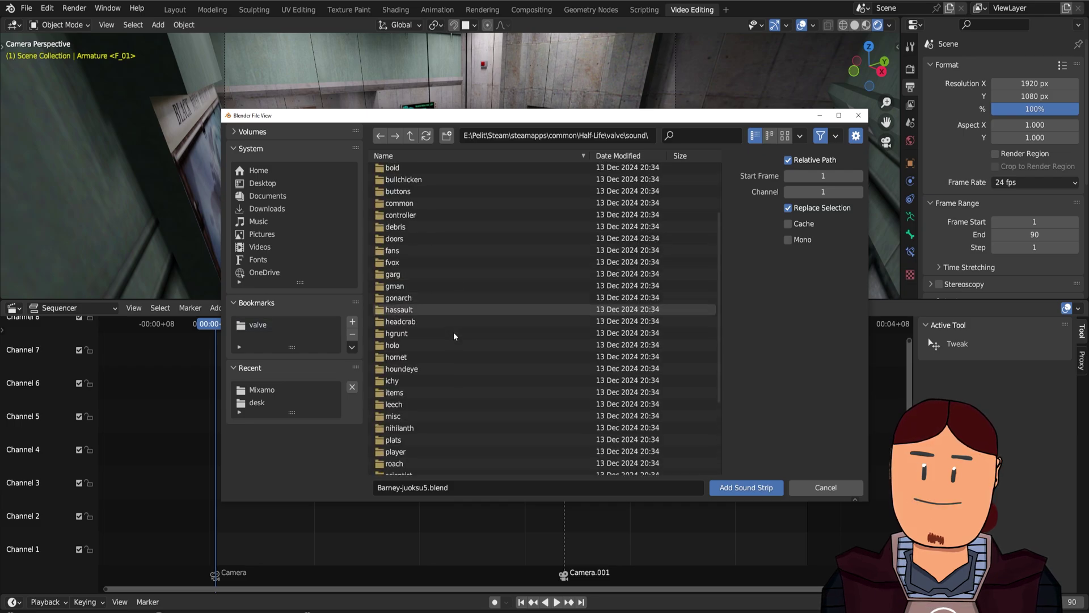
scroll(454, 336, "down", 2)
left_click(453, 336)
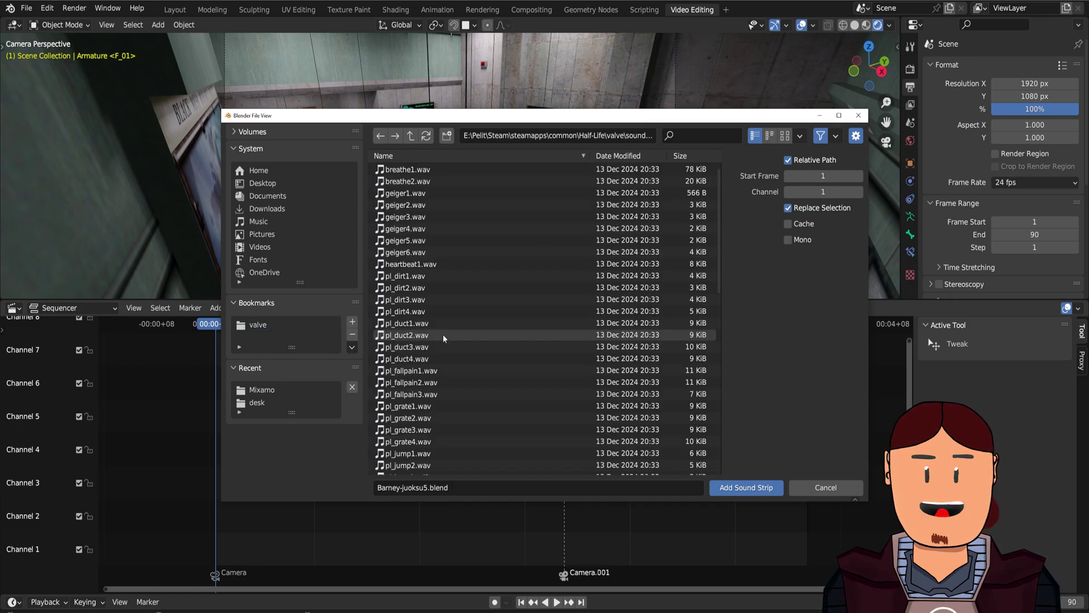
scroll(444, 339, "down", 5)
scroll(444, 340, "down", 5)
scroll(443, 351, "down", 4)
left_click(422, 362)
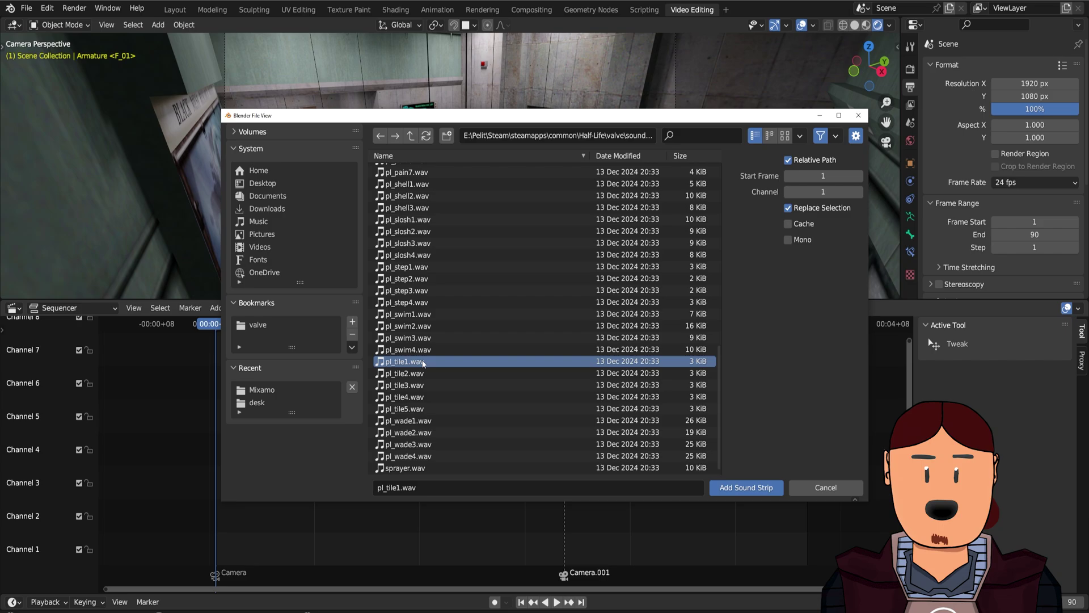
double_click(423, 362)
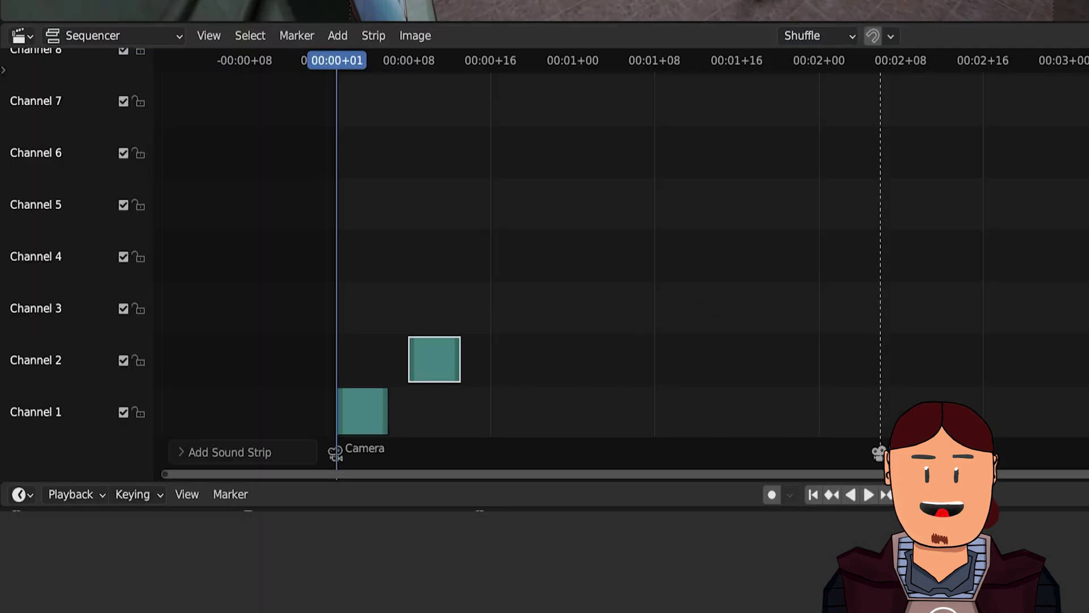
left_click(220, 468)
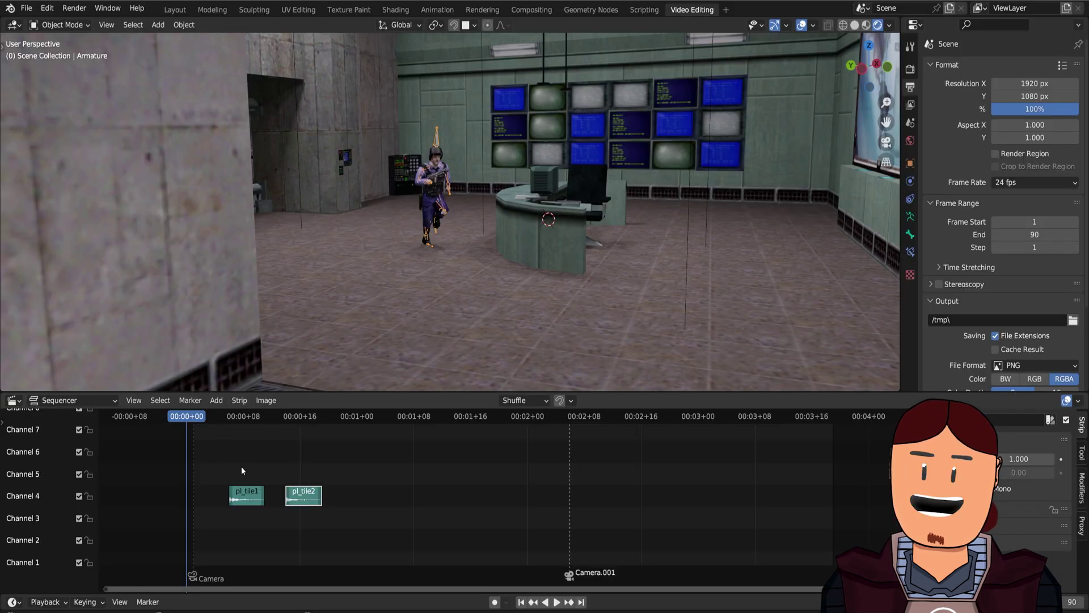
Align pl_tile2 with the footfall at frame 17, then repeat the footstep pair along channel 4.
key("space")
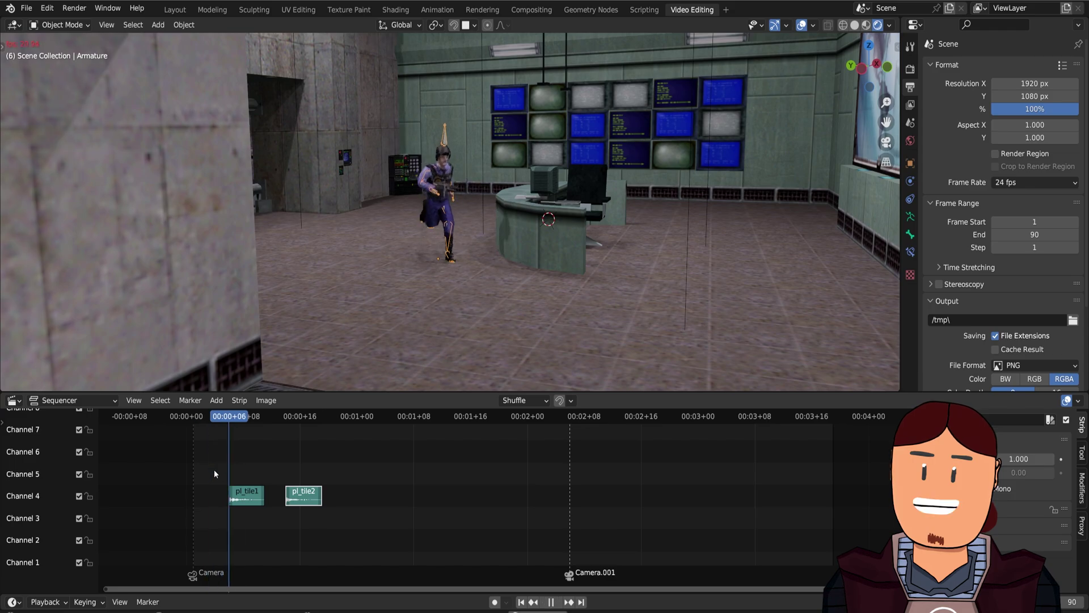
key("space")
key("shift+d")
left_click(305, 493)
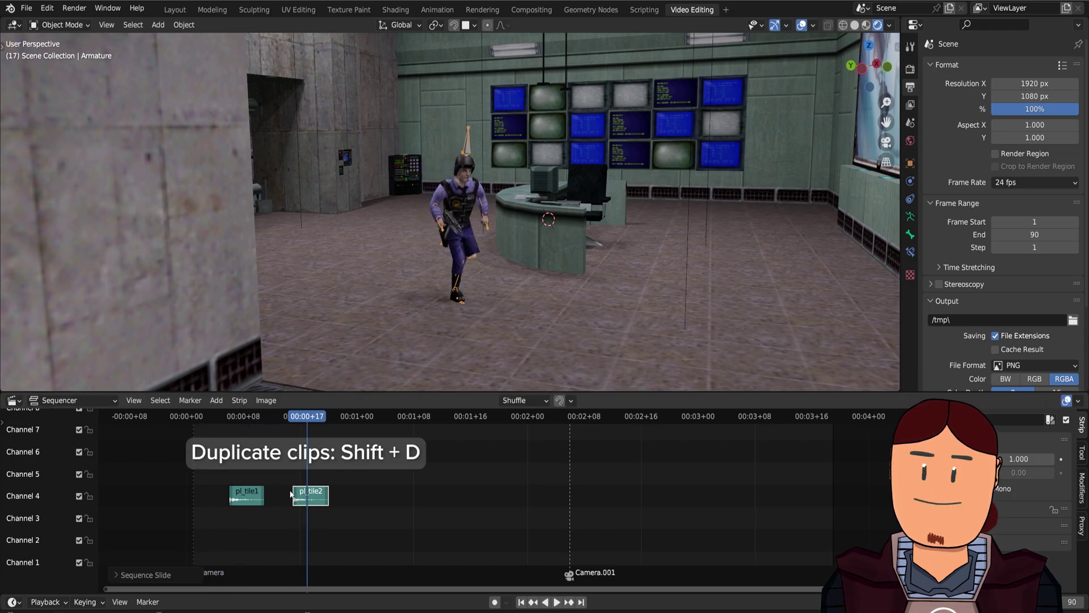
key("shift+d")
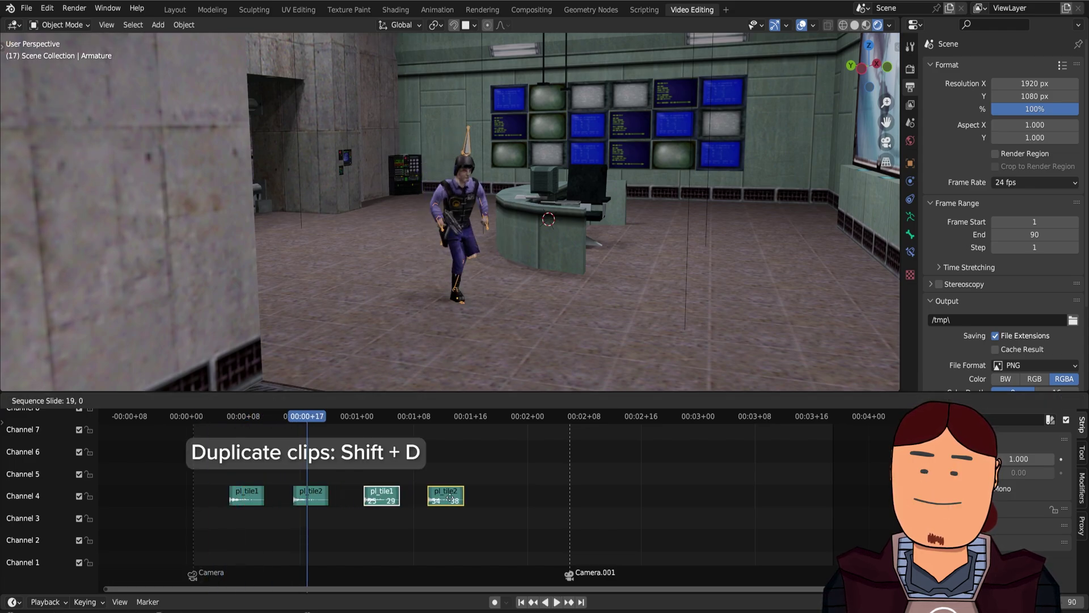
left_click(442, 495)
key("shift+r")
key("shift+r")
key("shift+r")
key("space")
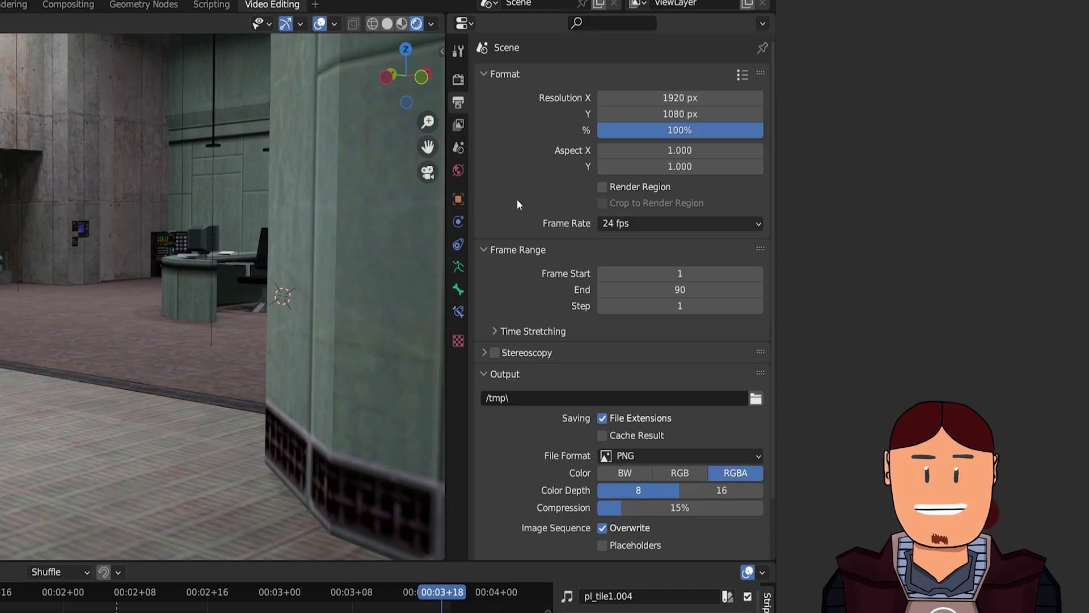
Set the output file format to FFmpeg Video with an MPEG-4 container.
scroll(517, 204, "down", 3)
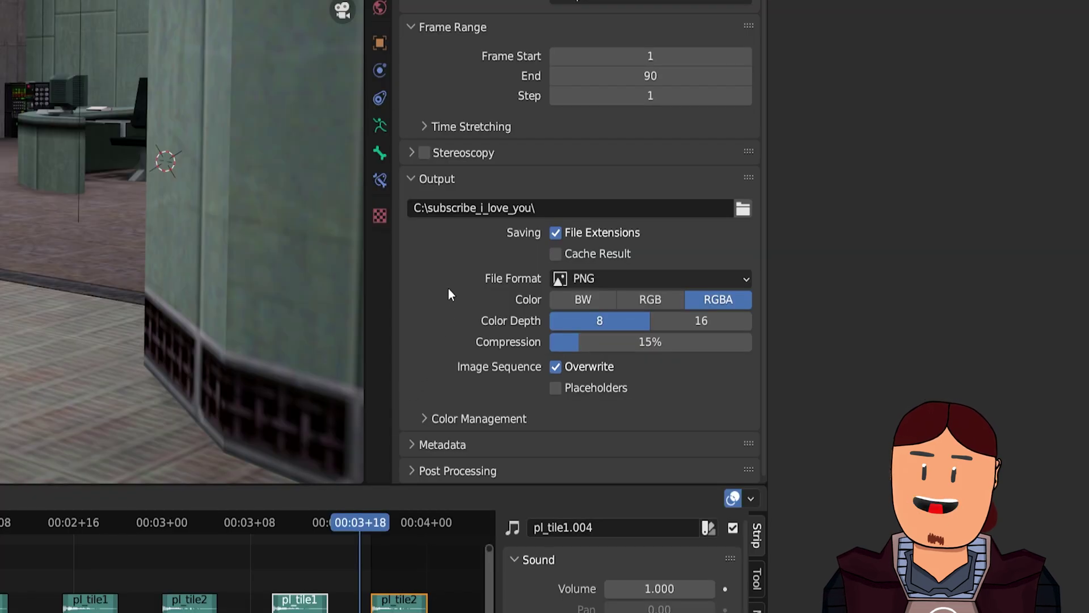
left_click(599, 277)
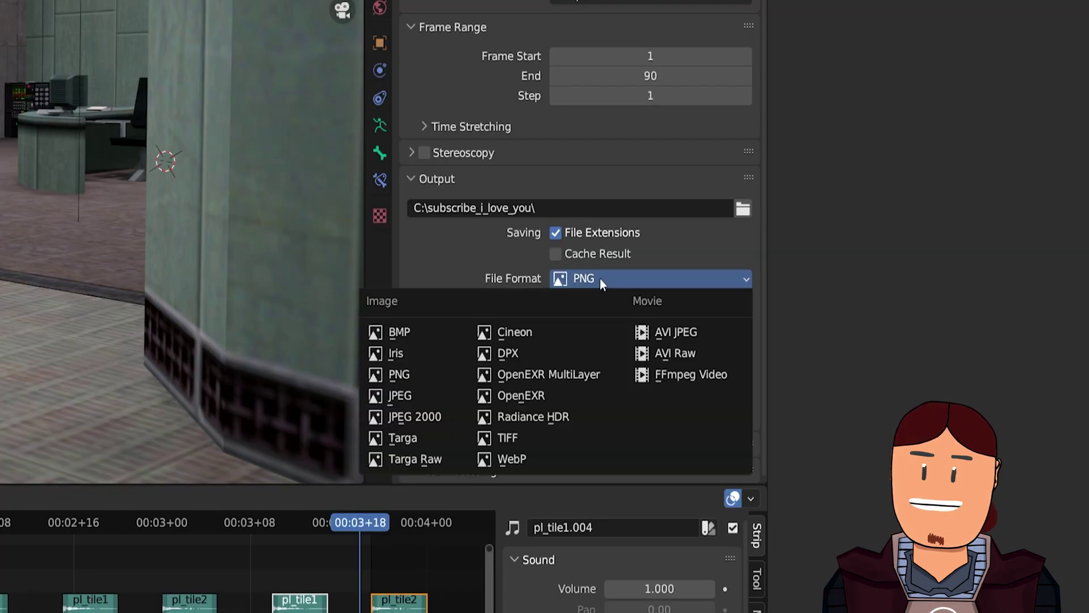
left_click(675, 374)
left_click(429, 419)
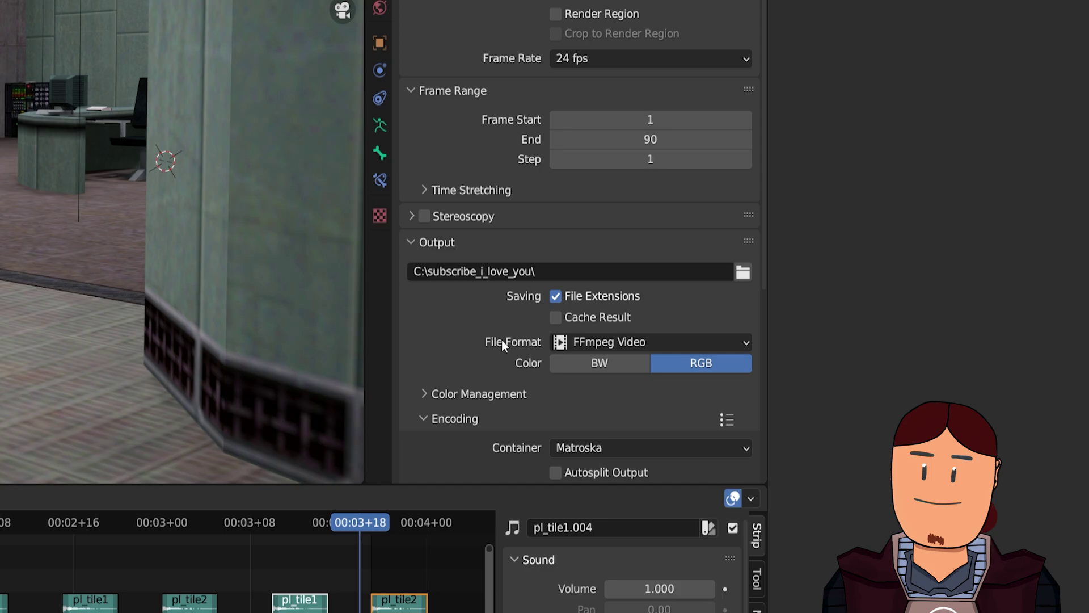
scroll(550, 301, "down", 5)
left_click(607, 250)
left_click(586, 317)
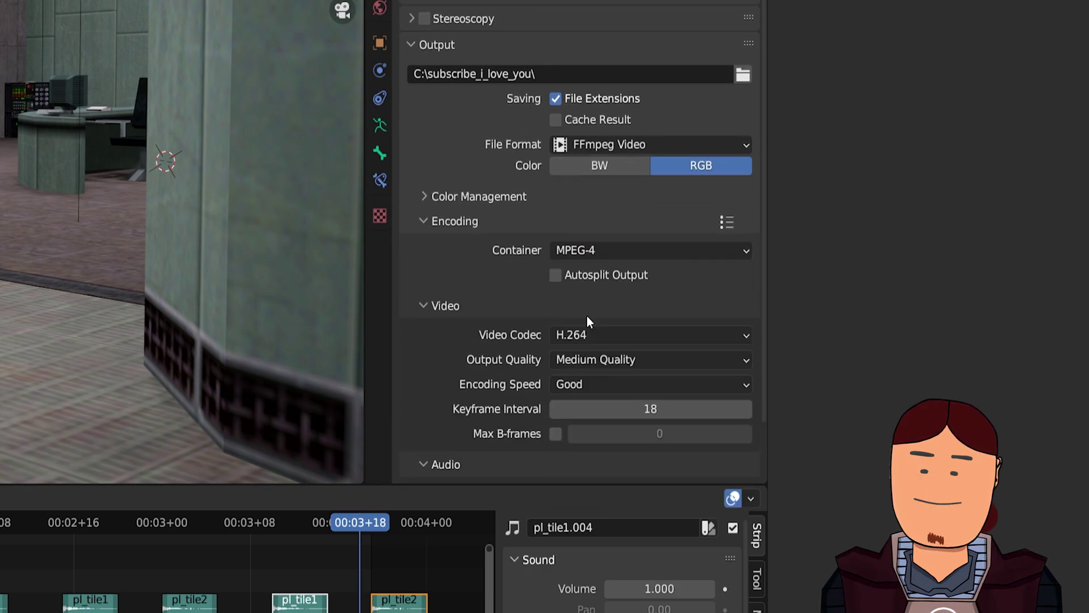
Use MP3 as the audio codec and render the full animation.
scroll(518, 302, "down", 3)
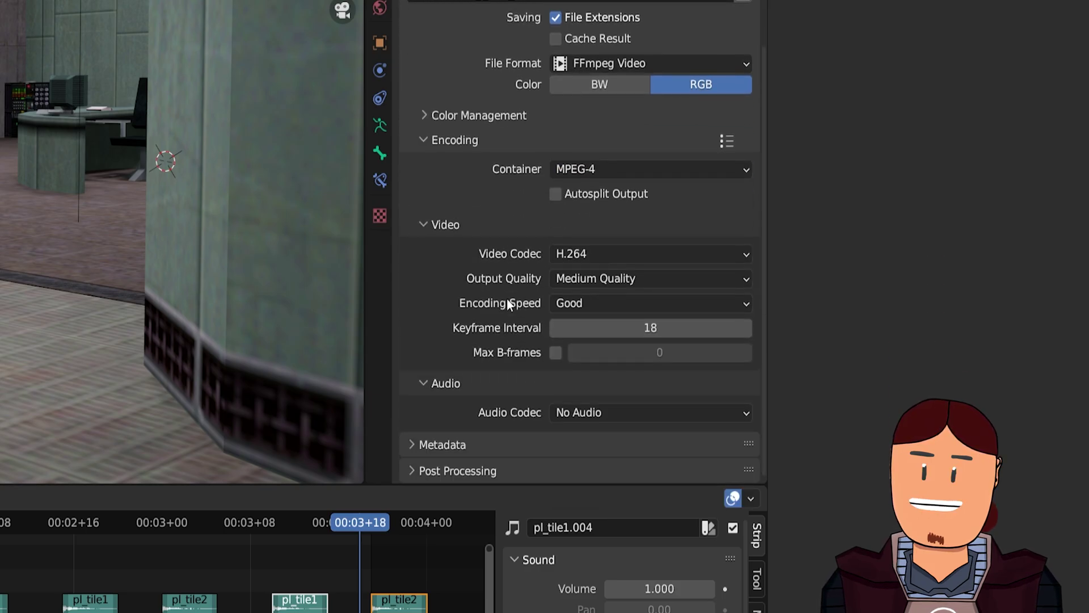
left_click(608, 414)
left_click(590, 536)
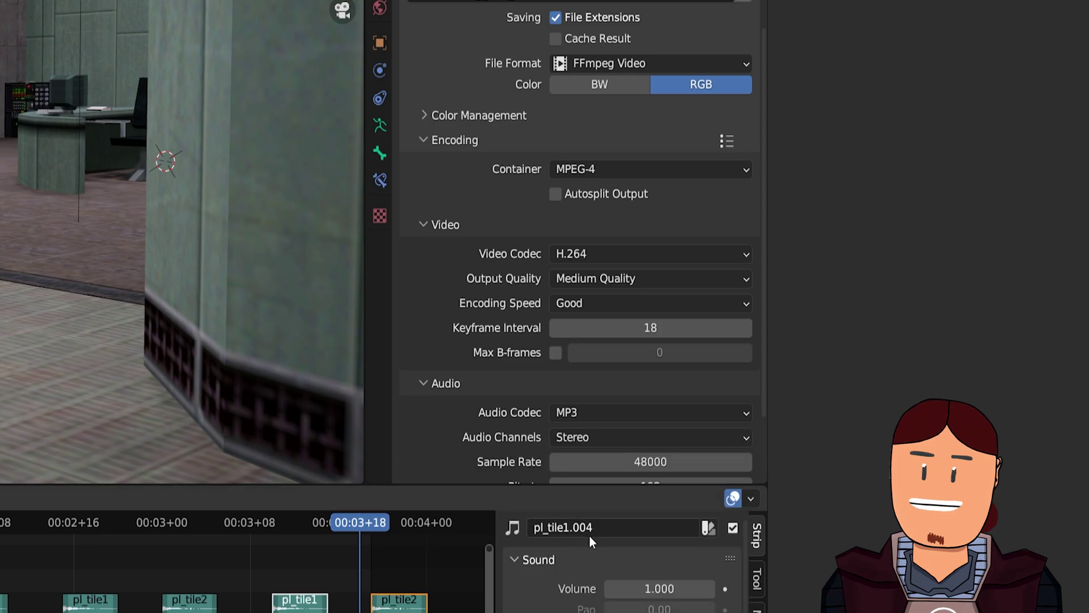
scroll(472, 326, "down", 4)
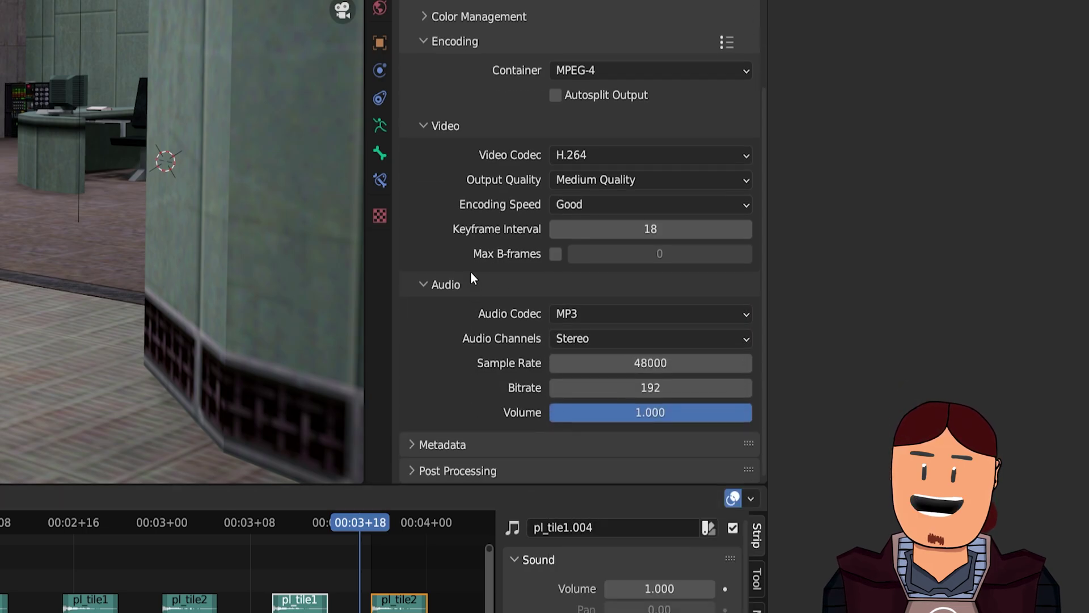
key("ctrl+F12")
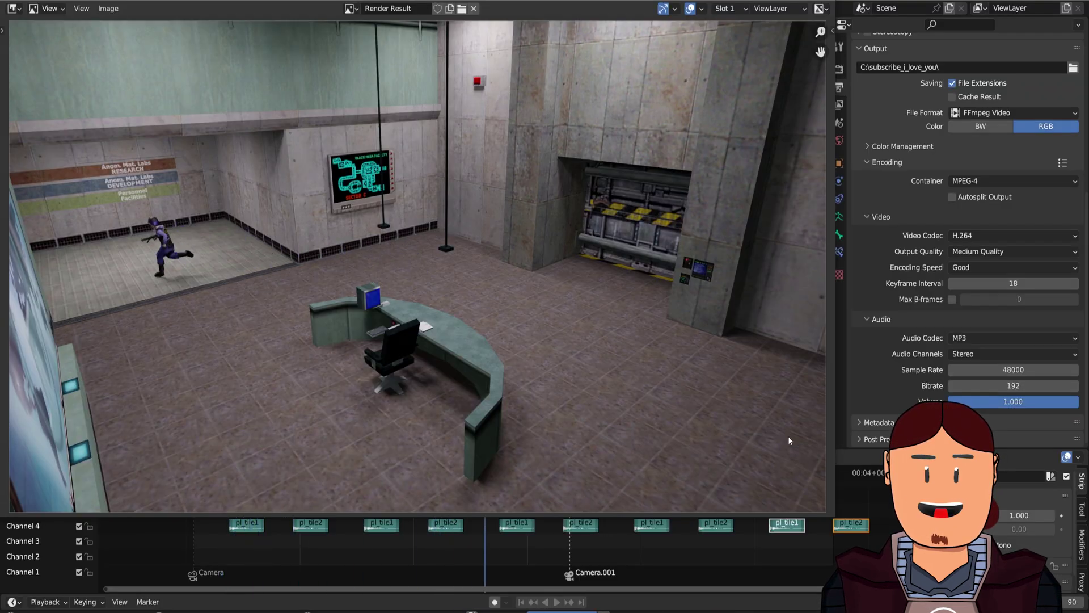